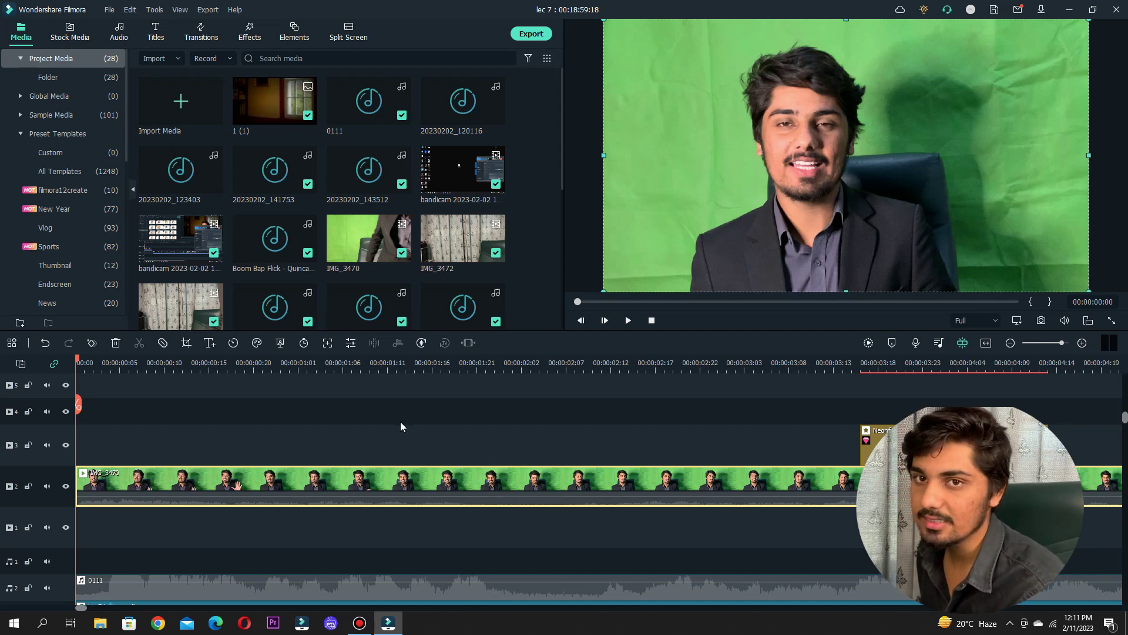
- Open the basic video settings of the green-screen clip on video track 2
mouse_move(349, 493)
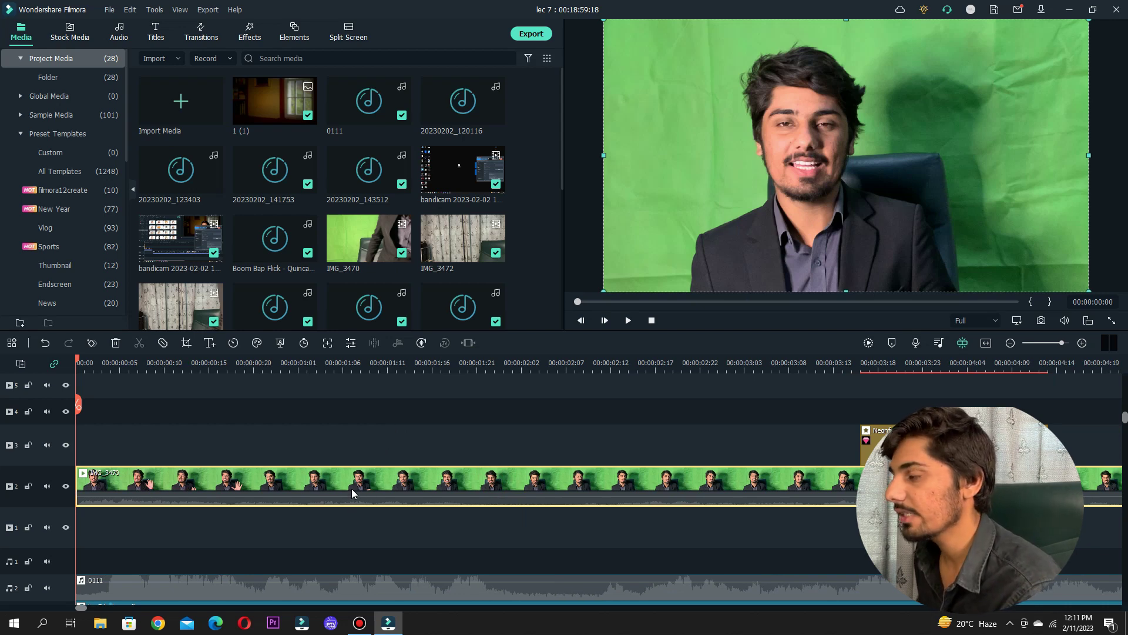
click(435, 423)
drag(642, 355, 511, 386)
click(656, 488)
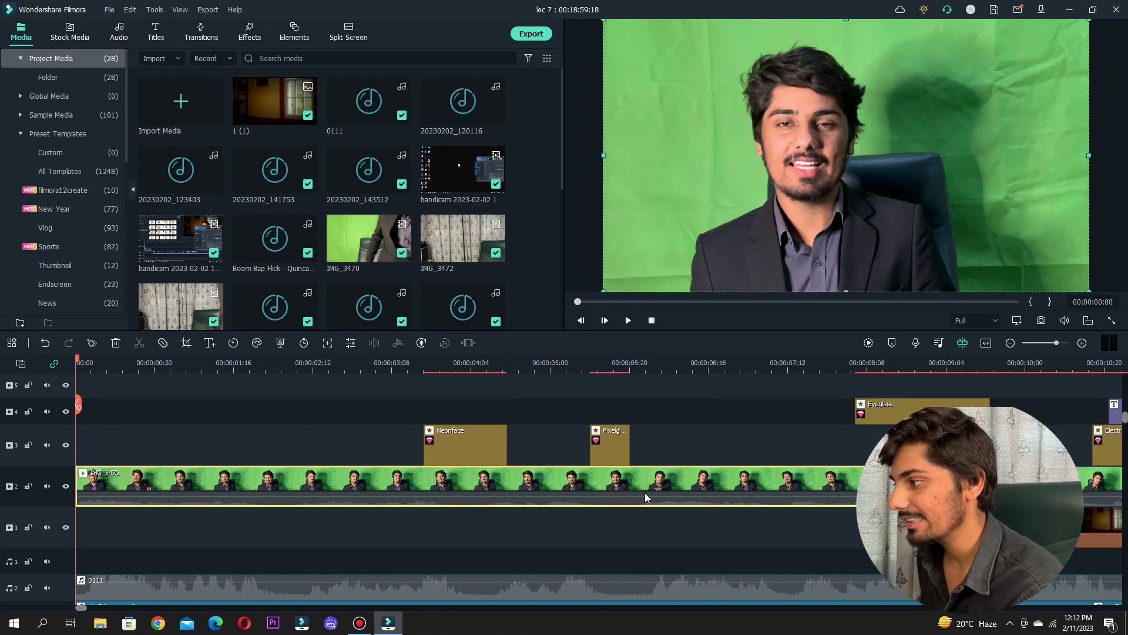
right_click(504, 491)
click(504, 485)
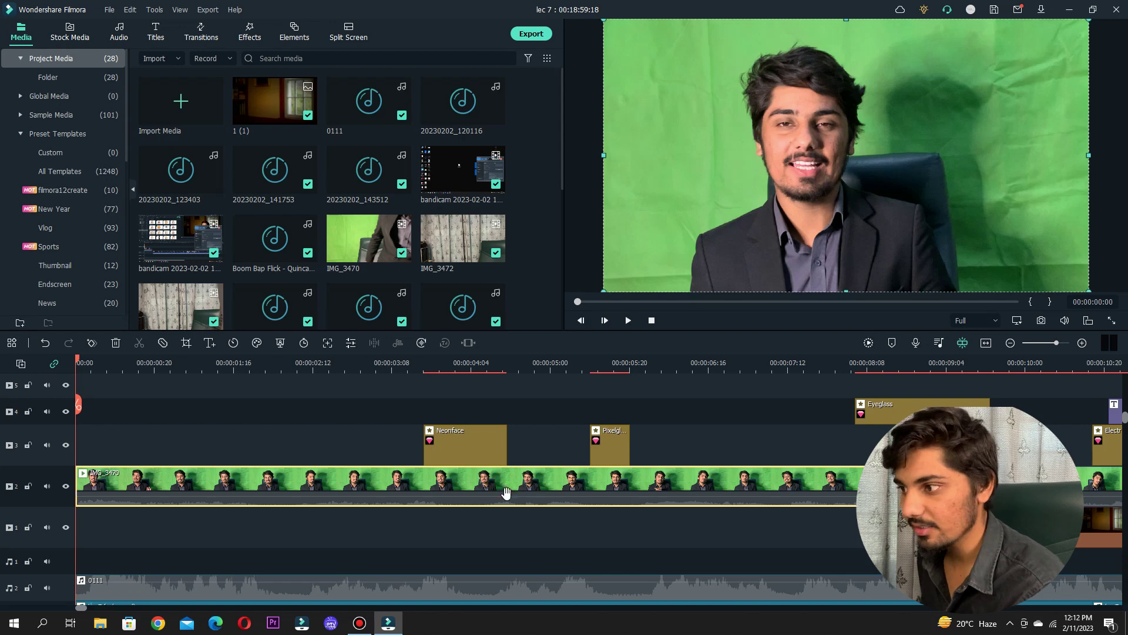
double_click(505, 487)
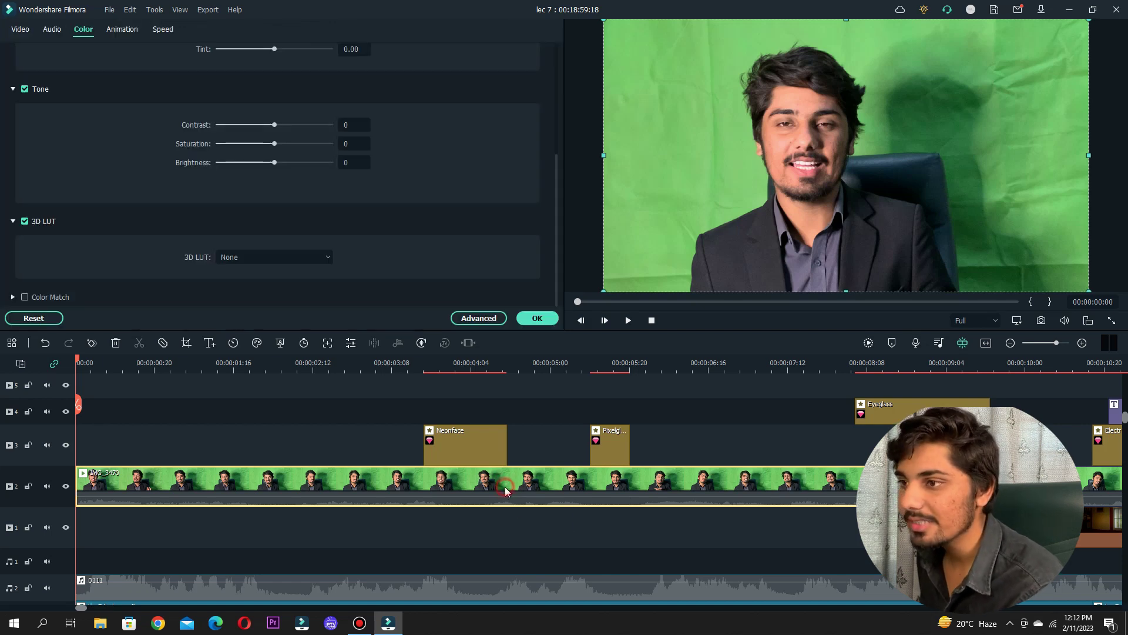
click(20, 31)
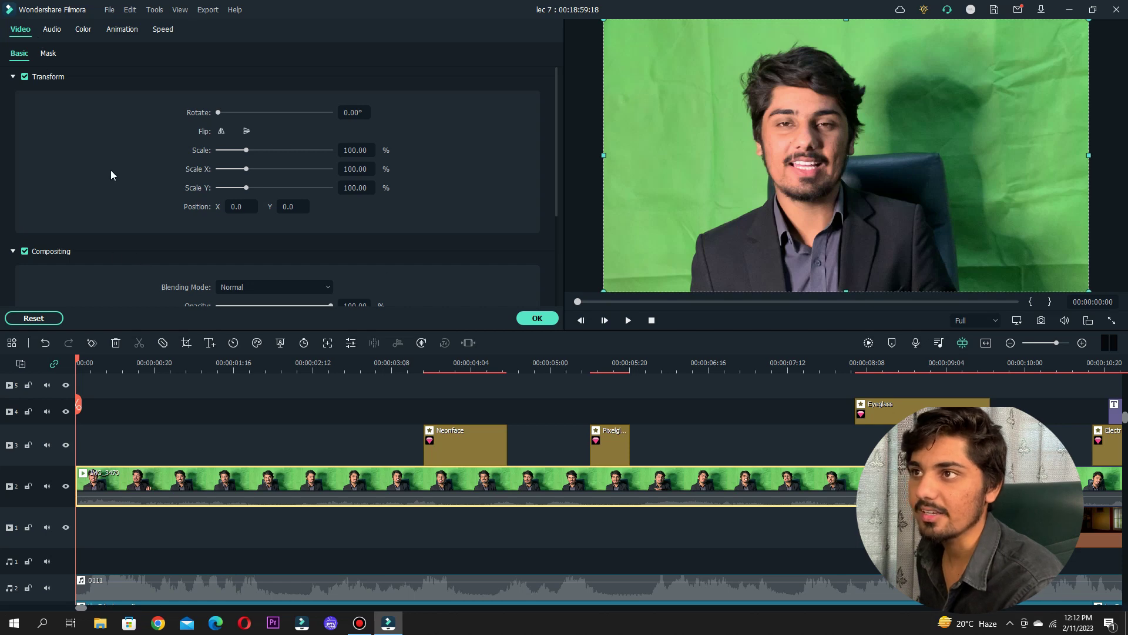
- Collapse the Transform and Compositing settings and enable Chroma Key for the green-screen clip
scroll(105, 194, down, 3)
scroll(107, 208, up, 3)
click(13, 76)
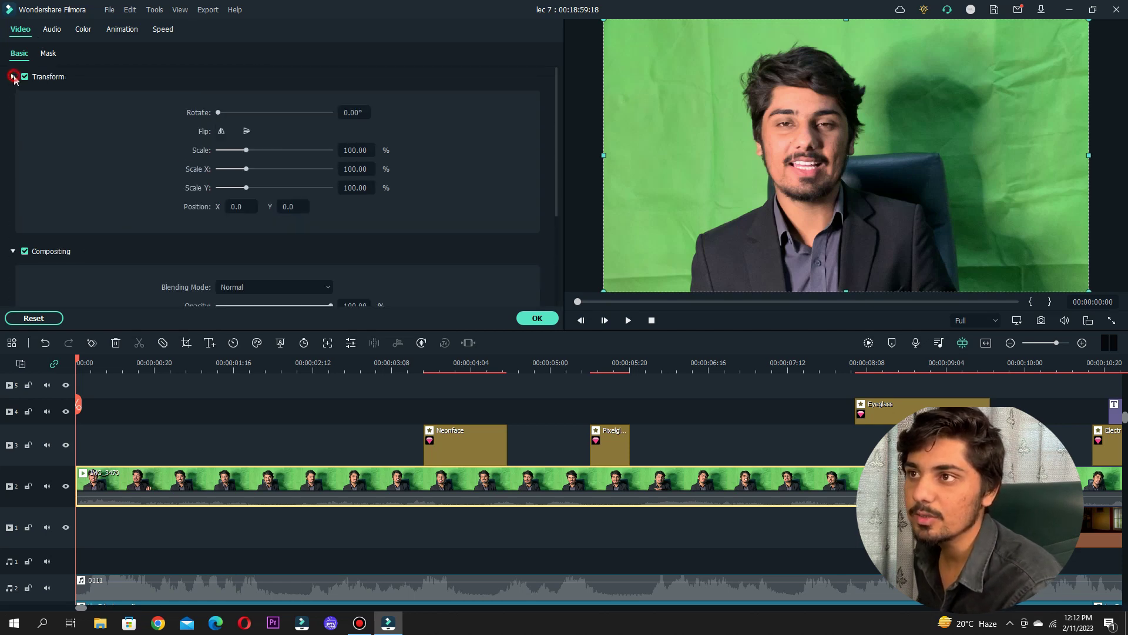
click(13, 95)
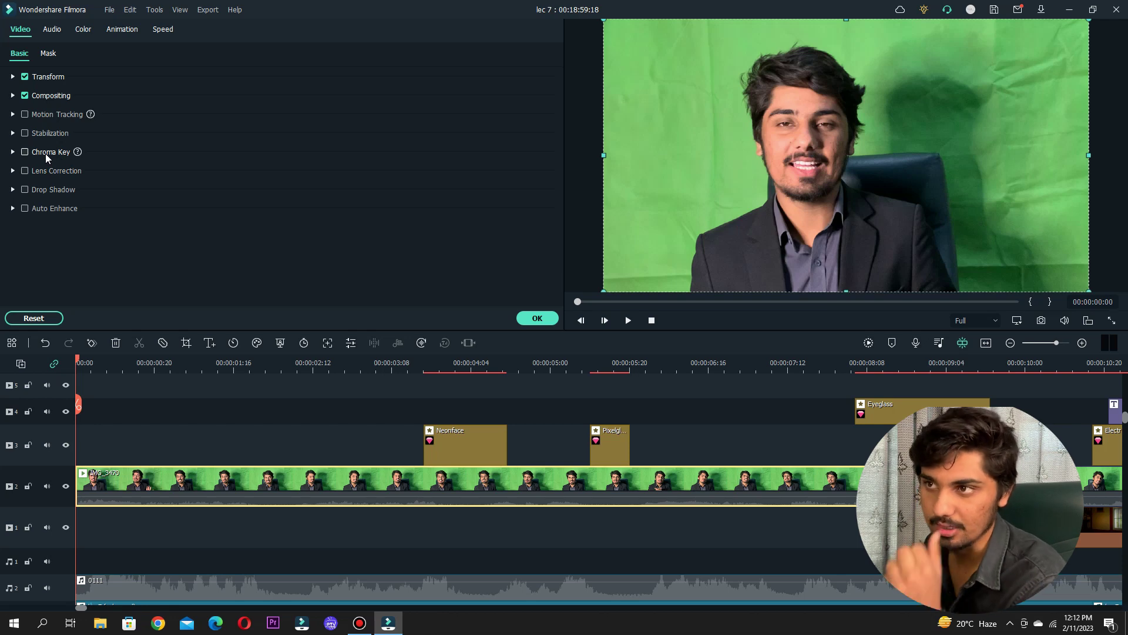
click(12, 152)
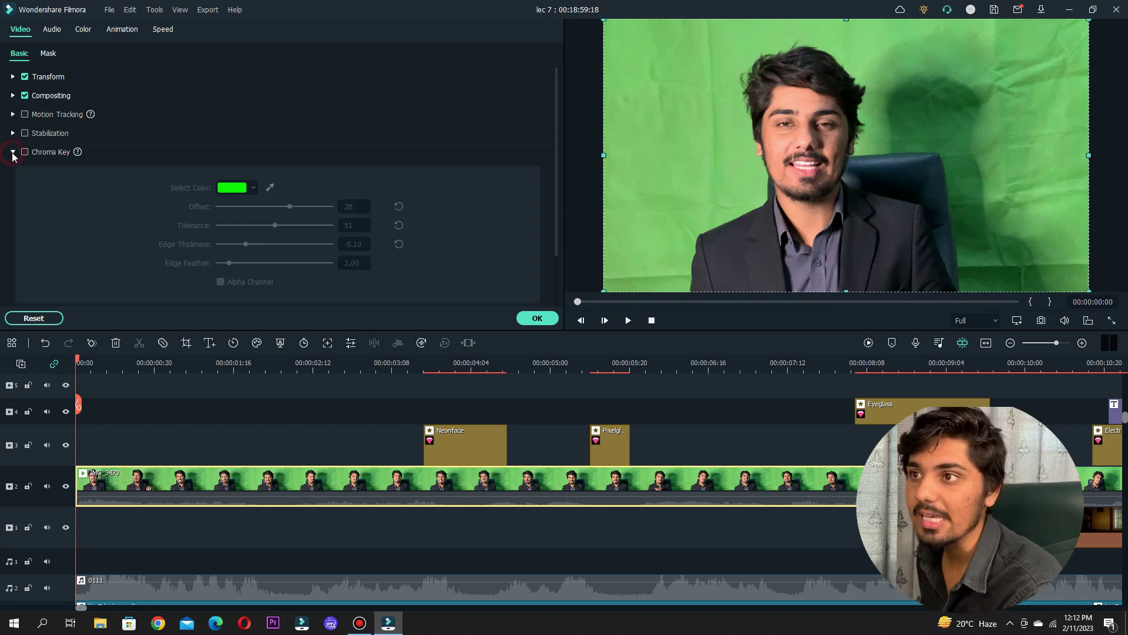
click(25, 152)
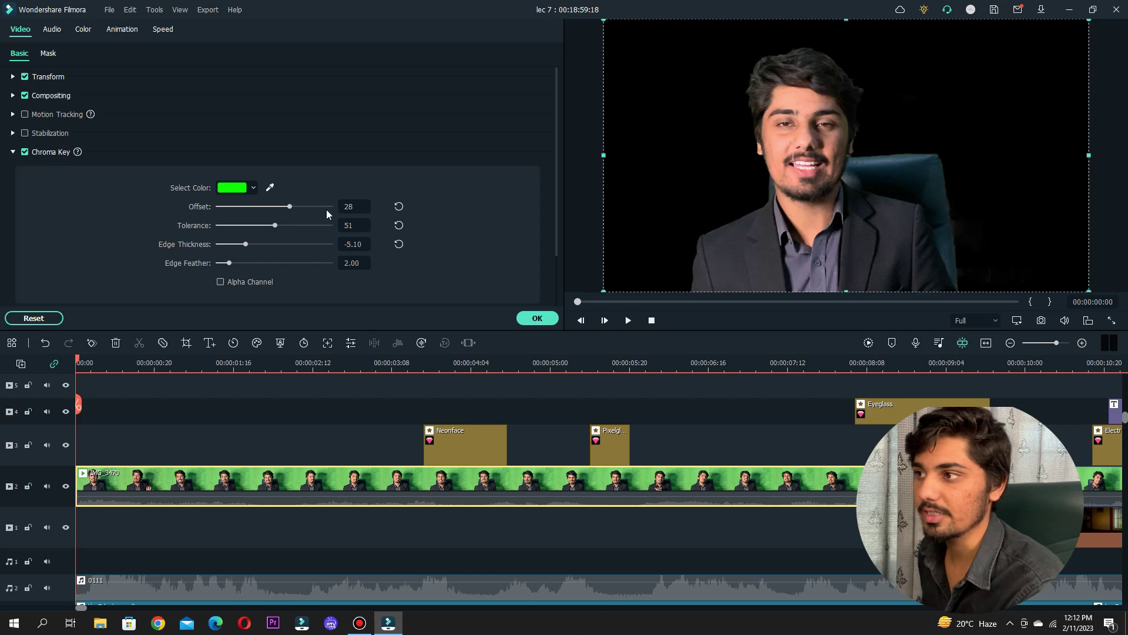
- Reset the Chroma Key offset, tolerance and edge thickness to their defaults
scroll(306, 250, down, 2)
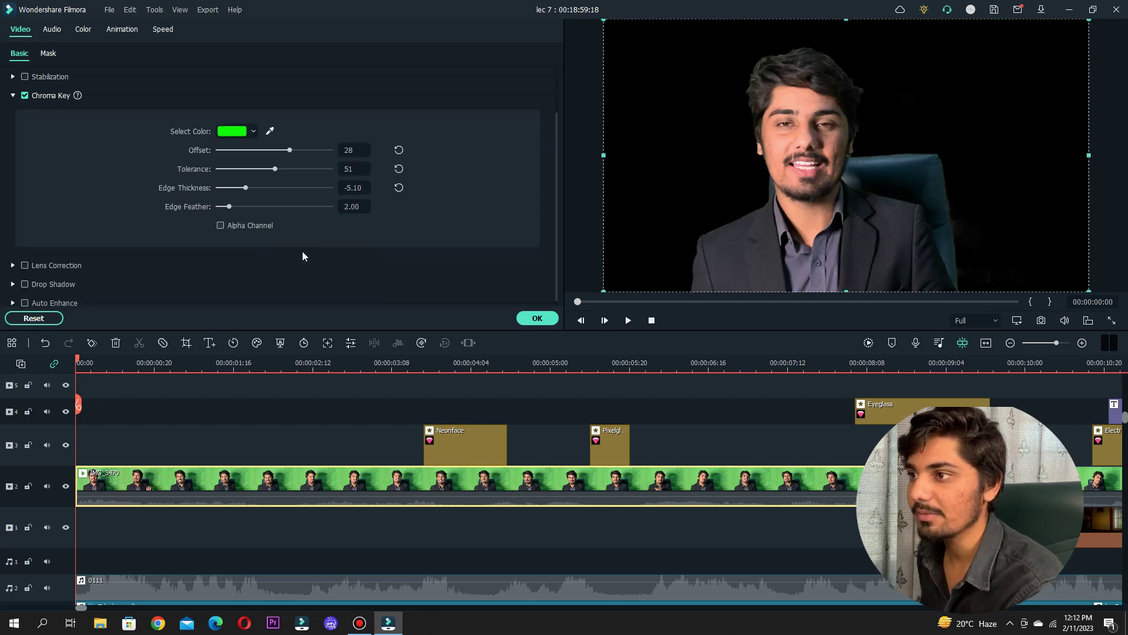
click(399, 150)
click(399, 169)
click(398, 187)
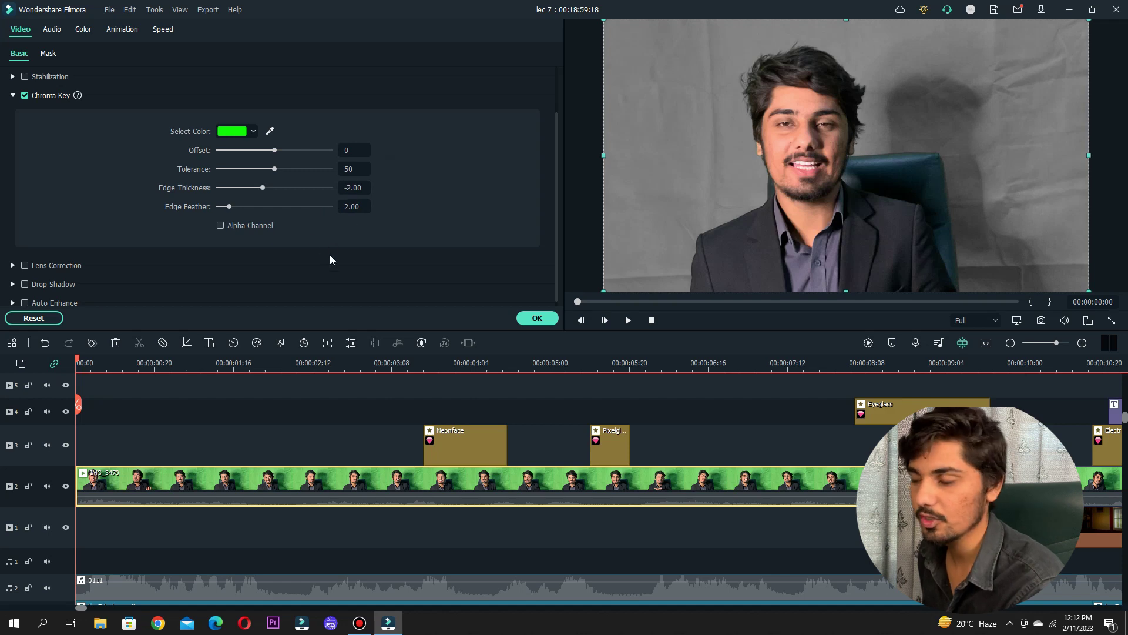
- Look at the available key colors and compare the clip with Chroma Key off and on
click(246, 135)
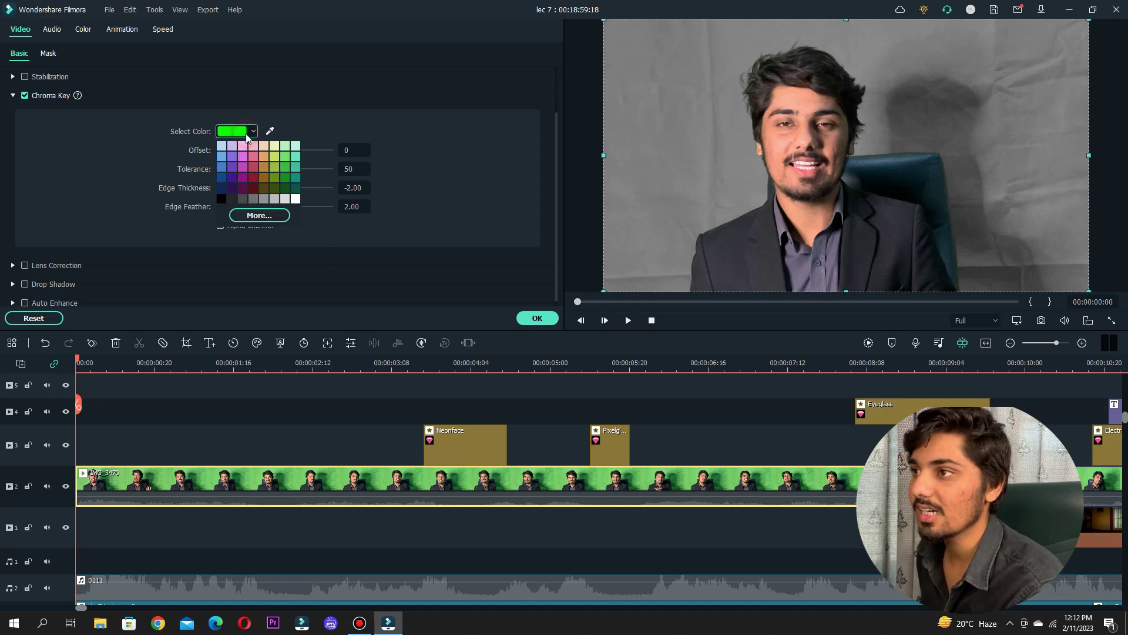
click(317, 121)
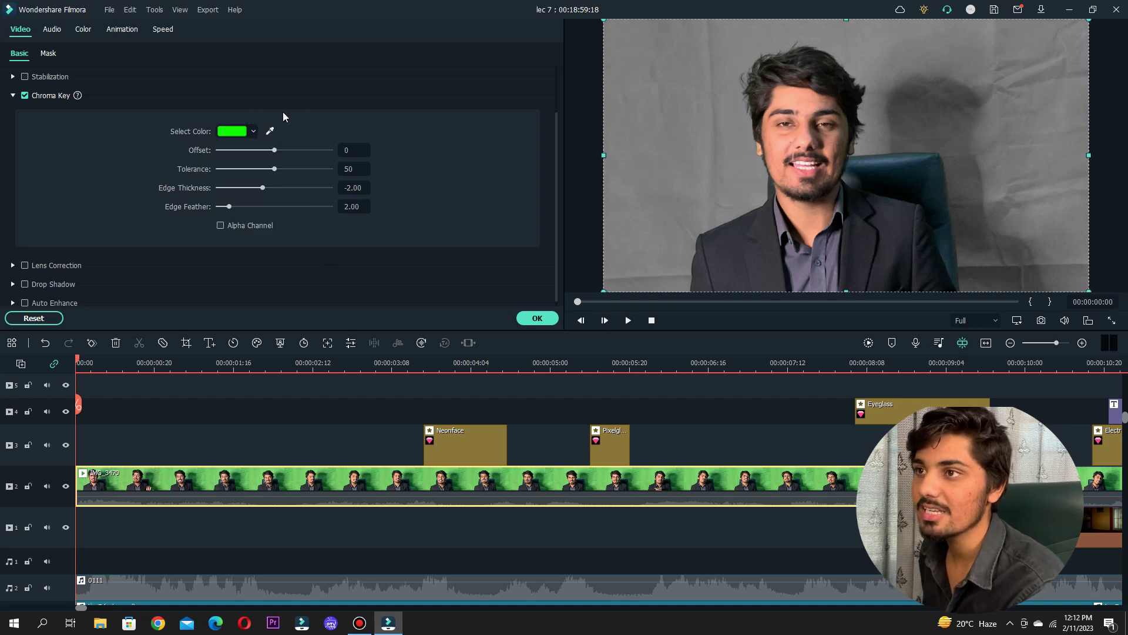
click(241, 131)
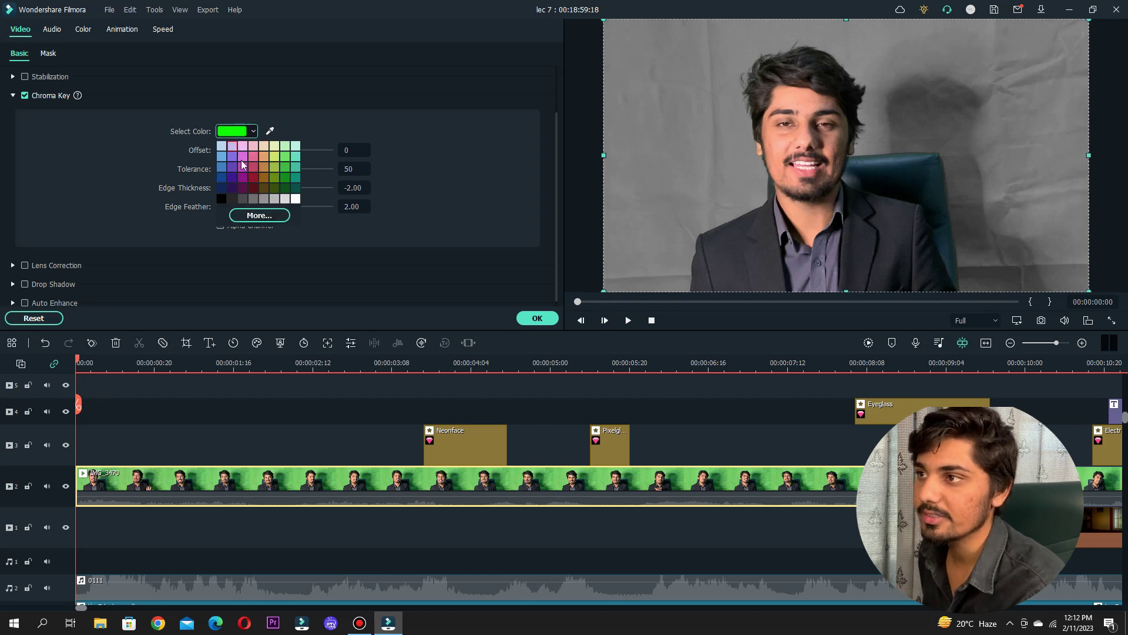
click(24, 97)
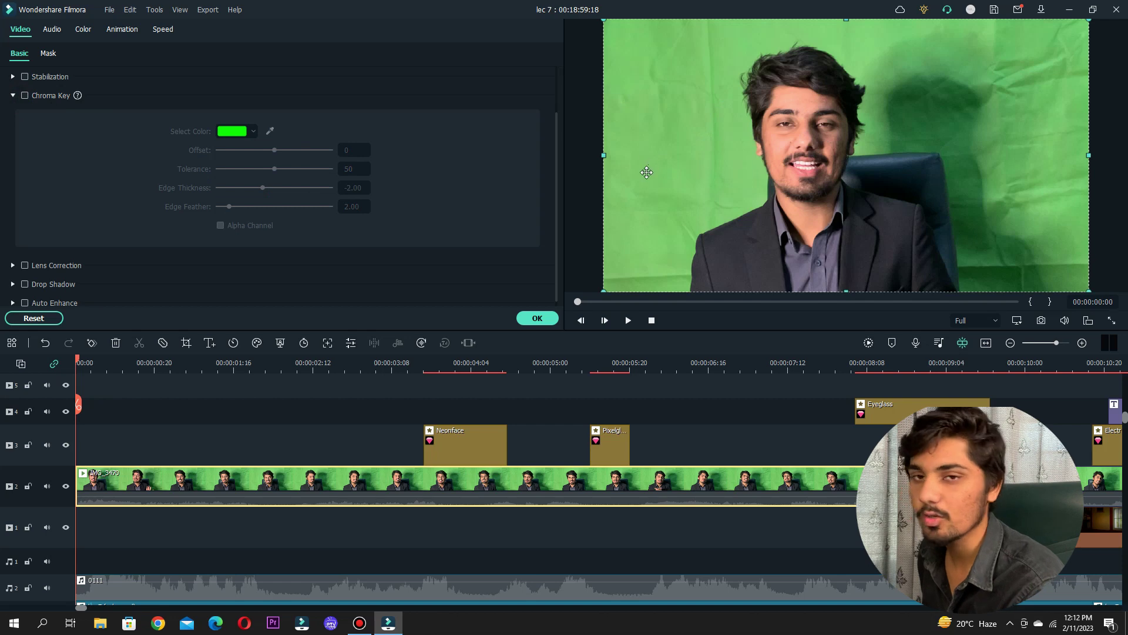
click(67, 99)
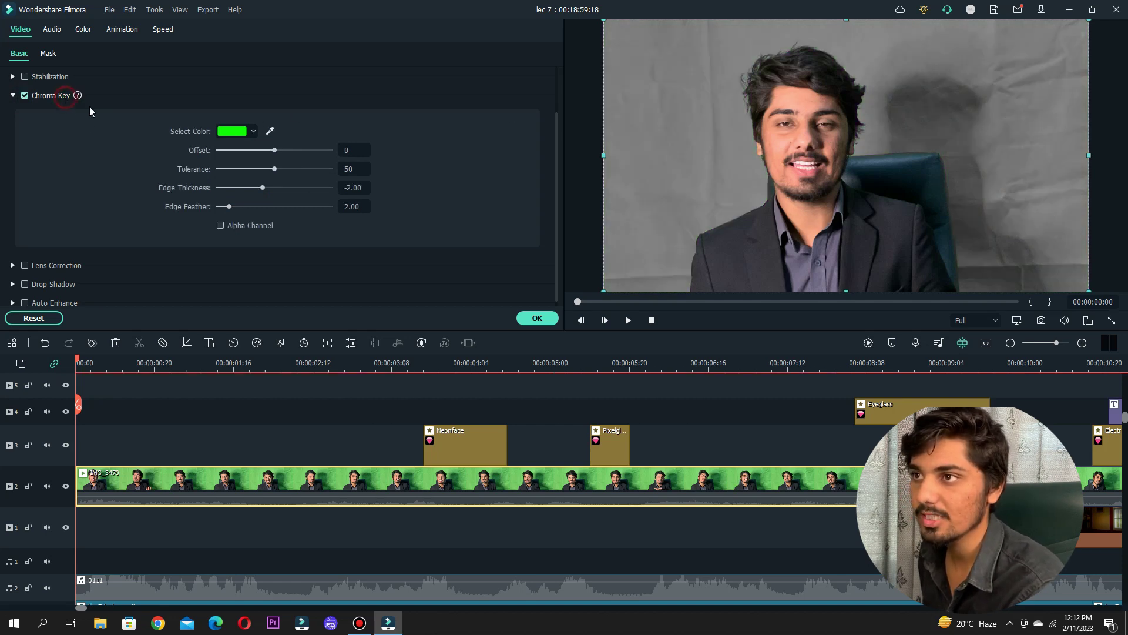
- Try white as the Chroma Key color
click(238, 131)
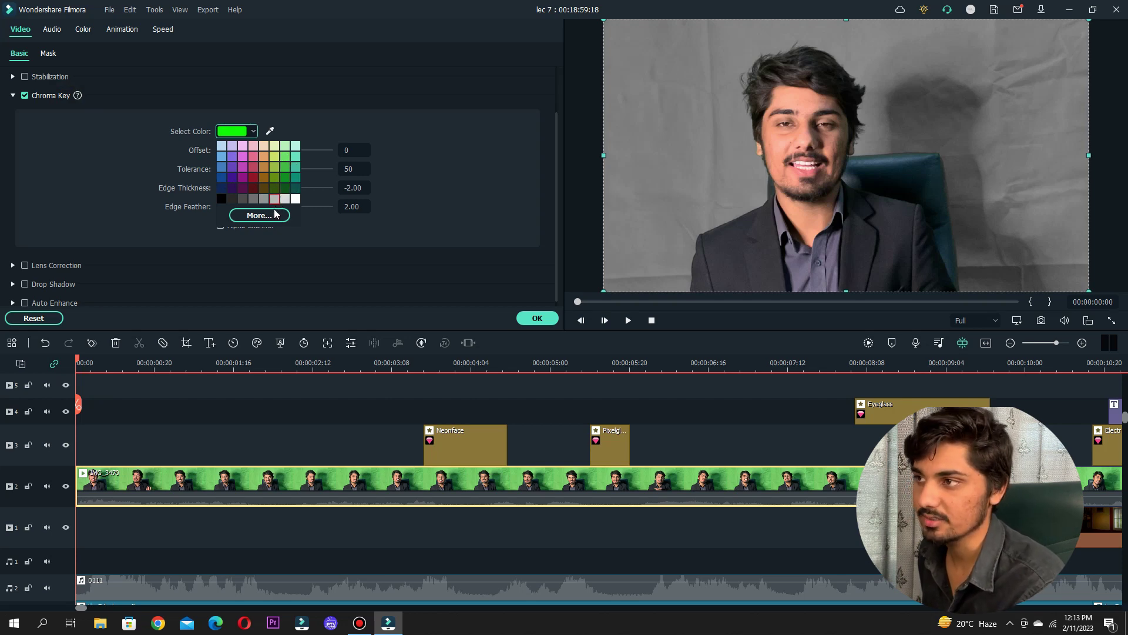
click(295, 202)
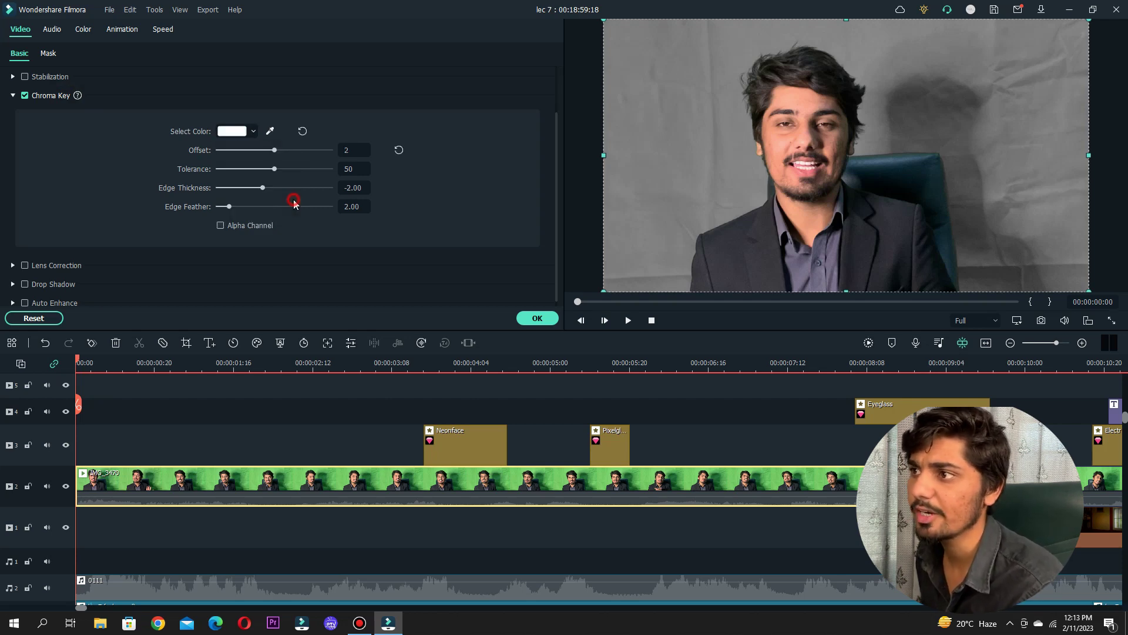
click(238, 131)
- Try a key color sampled from the green backdrop with the eyedropper, and restore the default key color
click(270, 131)
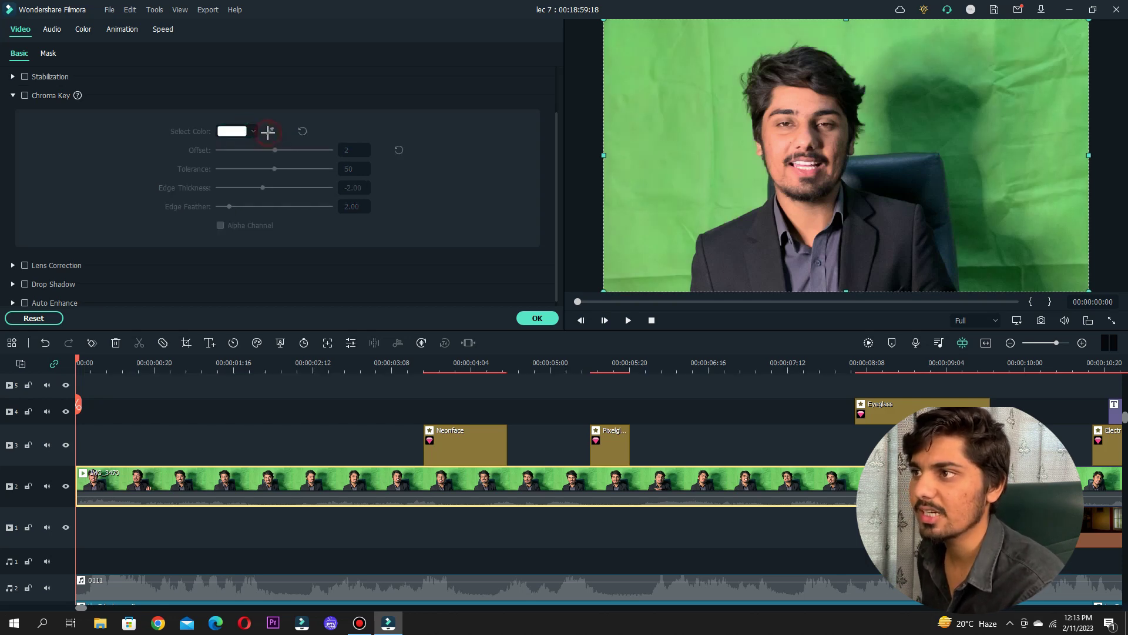
click(639, 114)
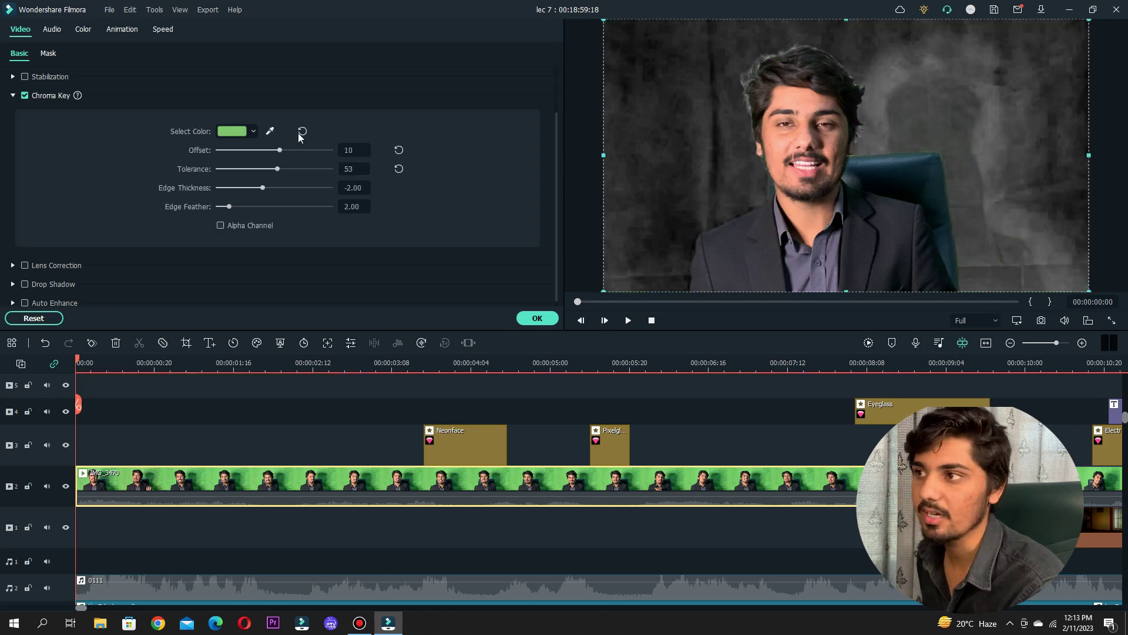
click(243, 134)
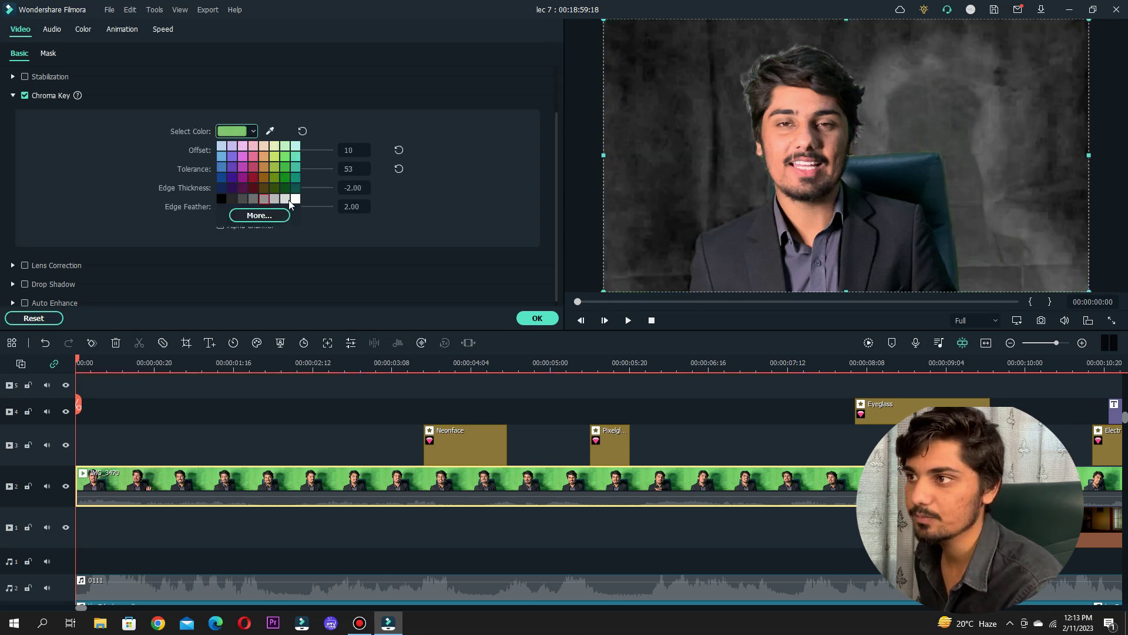
click(302, 132)
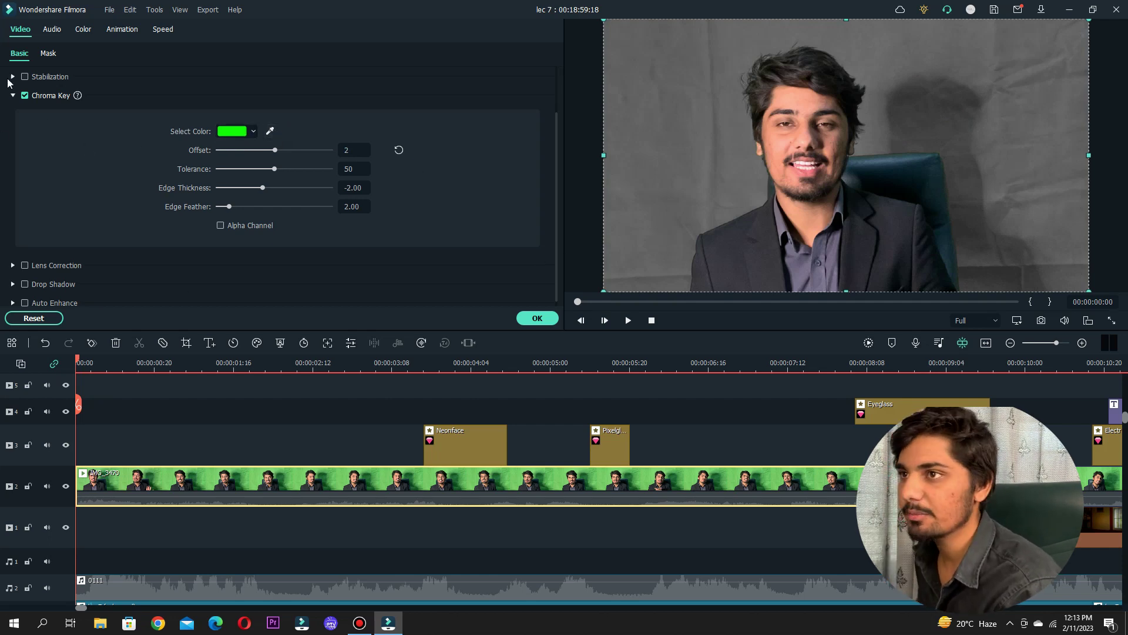
- Set the Chroma Key offset to 23 and the edge thickness to 0.21, with tolerance at 50
click(25, 96)
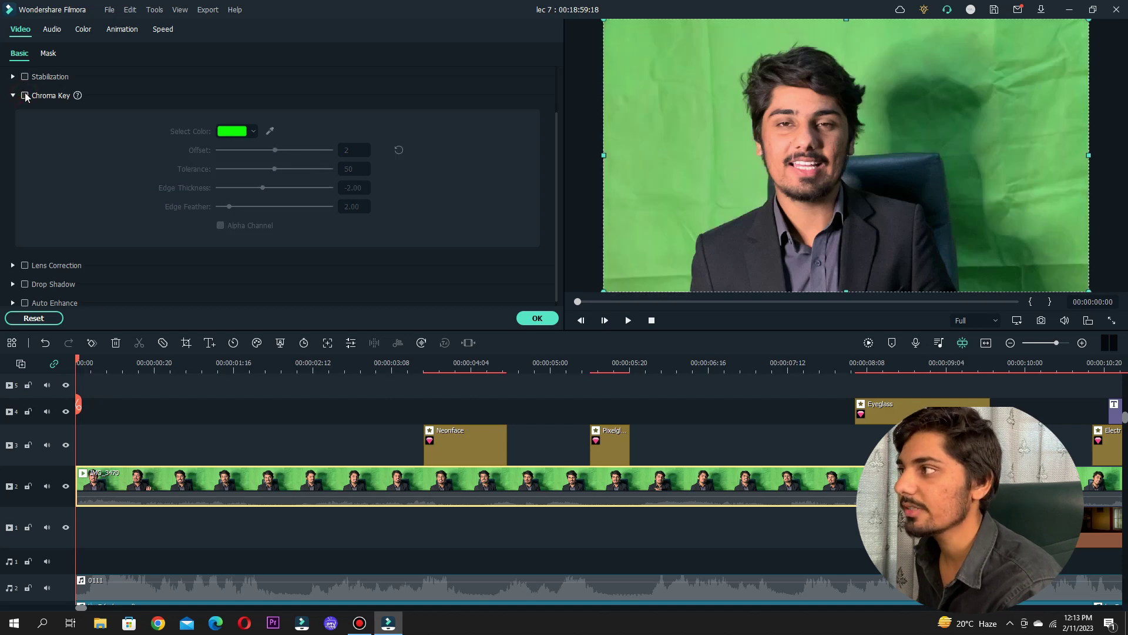
click(25, 95)
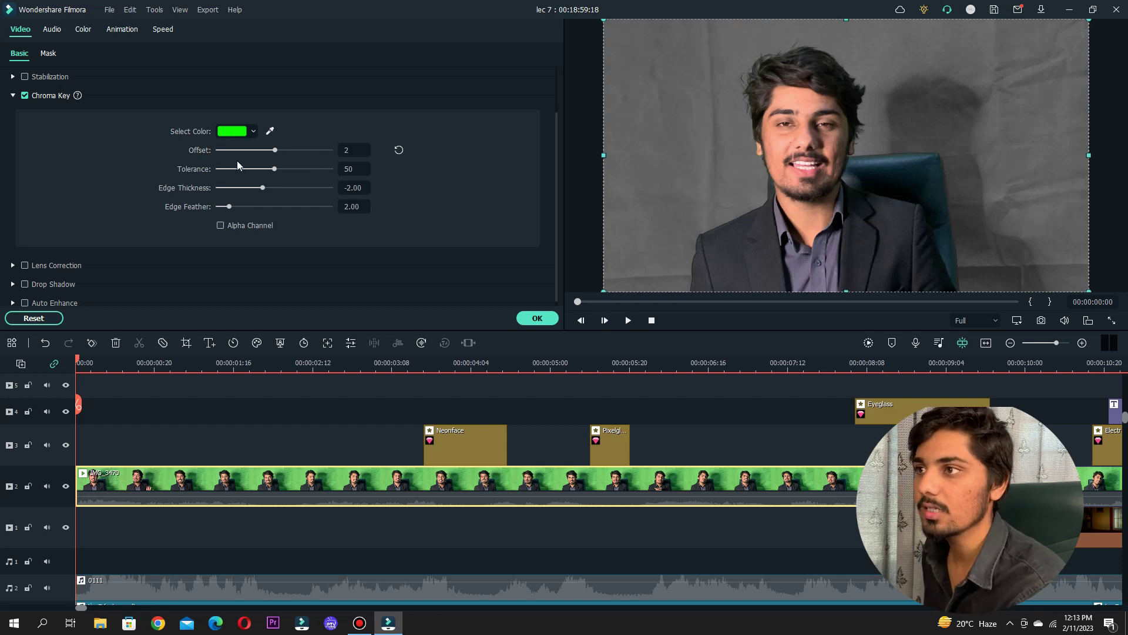
drag(277, 150, 290, 151)
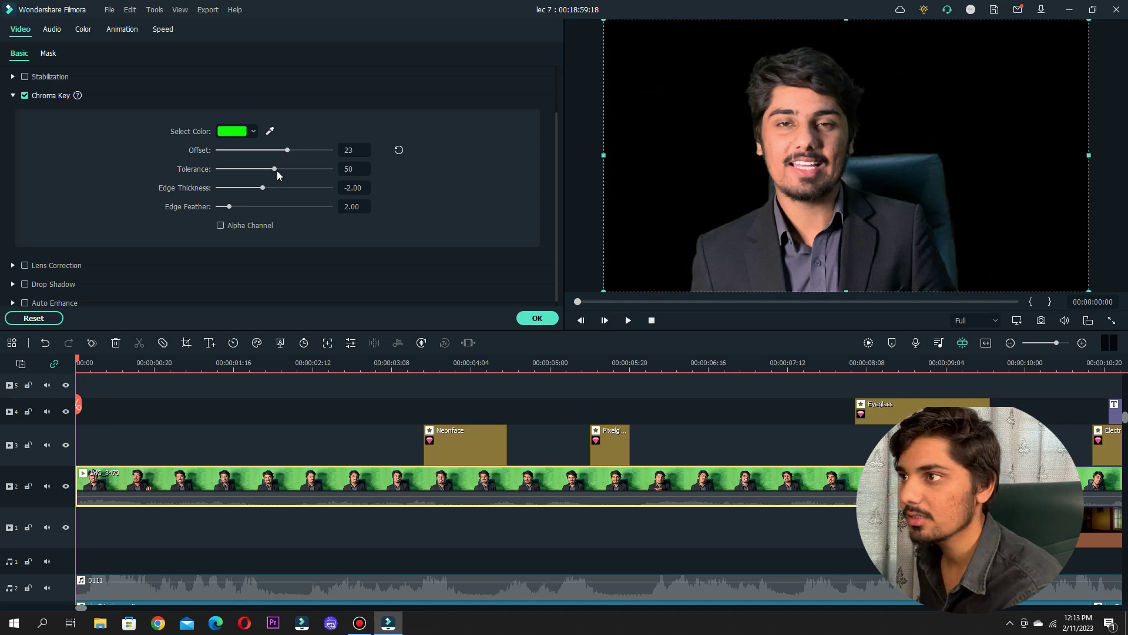
drag(275, 170, 276, 168)
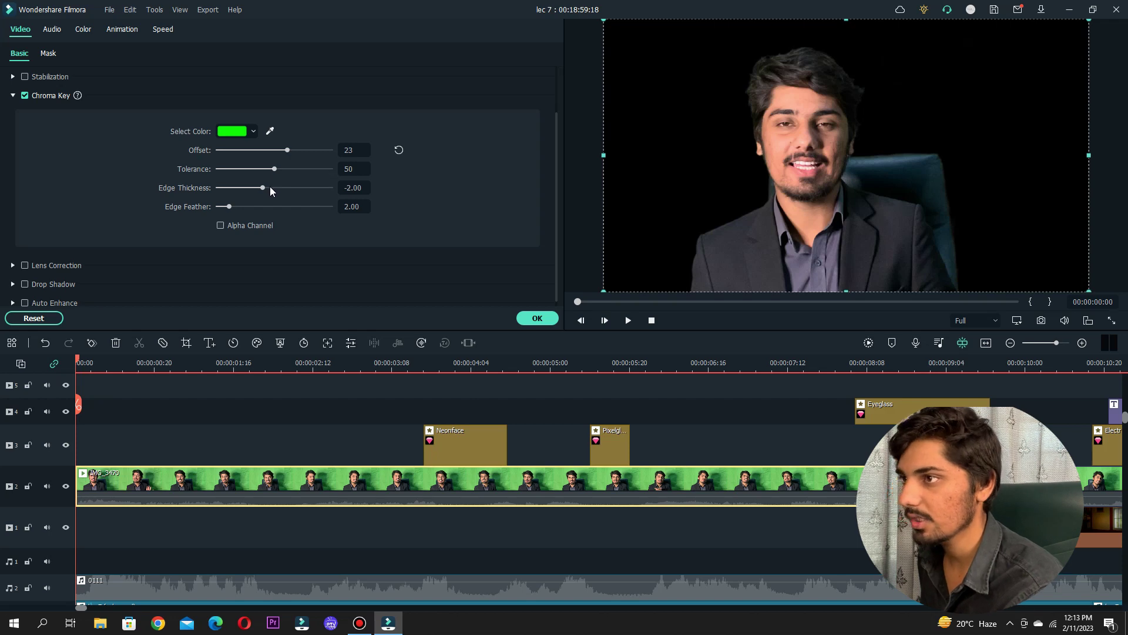
mouse_move(265, 188)
mouse_down()
mouse_move(351, 191)
mouse_move(276, 192)
mouse_up()
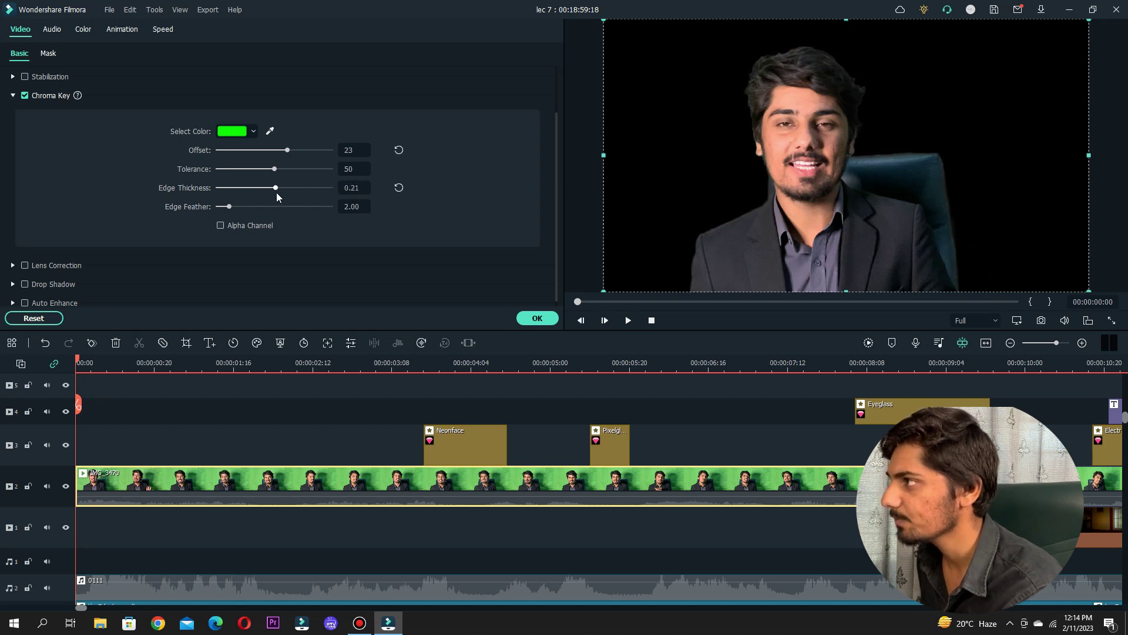
- Check the key's matte in the Alpha Channel view, return to the normal view and apply the Chroma Key settings
click(242, 225)
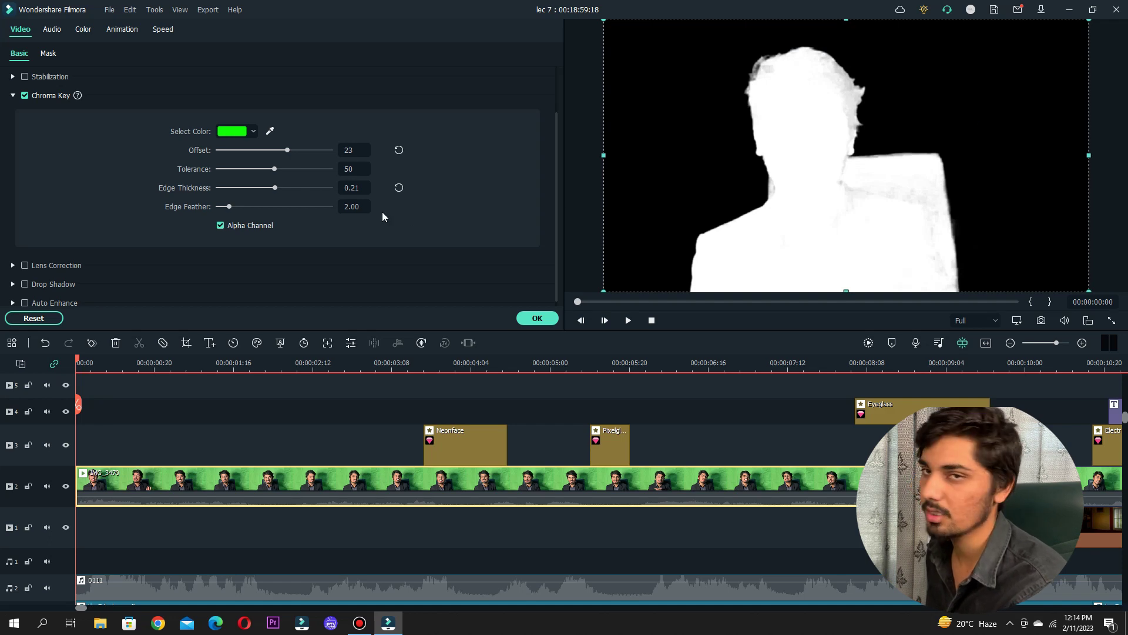
click(220, 225)
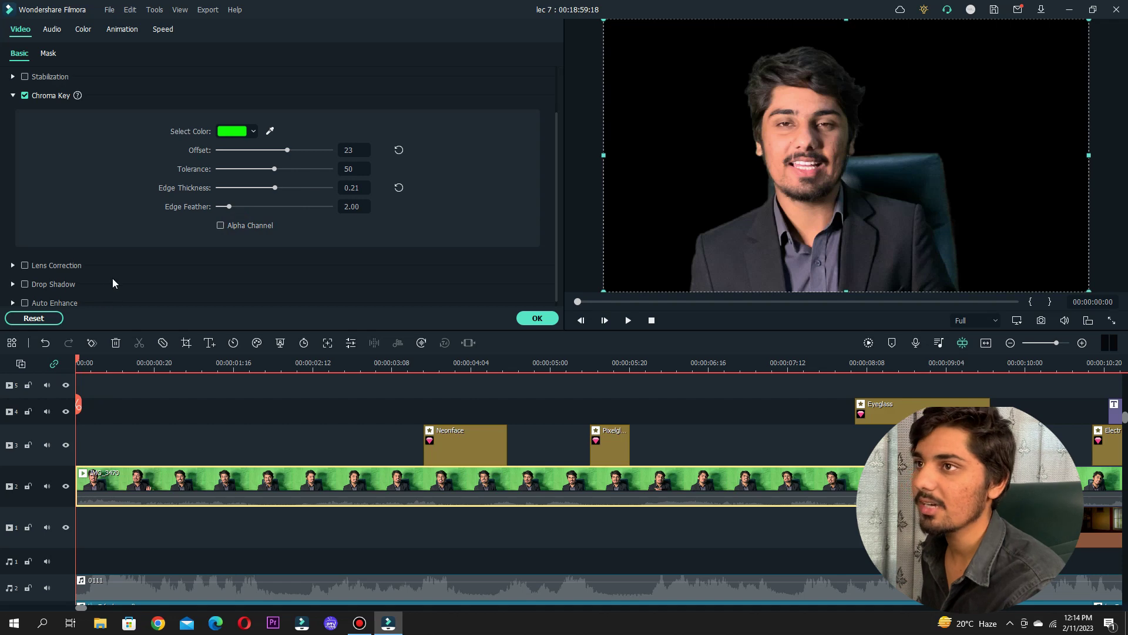
click(13, 97)
click(538, 319)
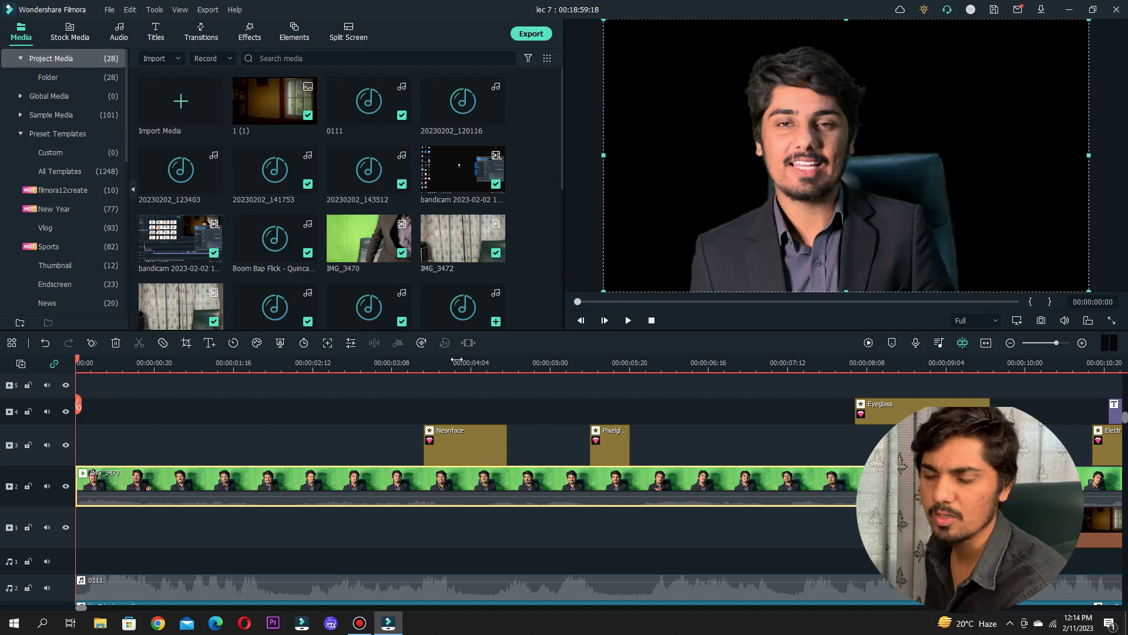
- Preview the background image 1 (1) and place it at the start of video track 1, beneath the green-screen clip
double_click(276, 111)
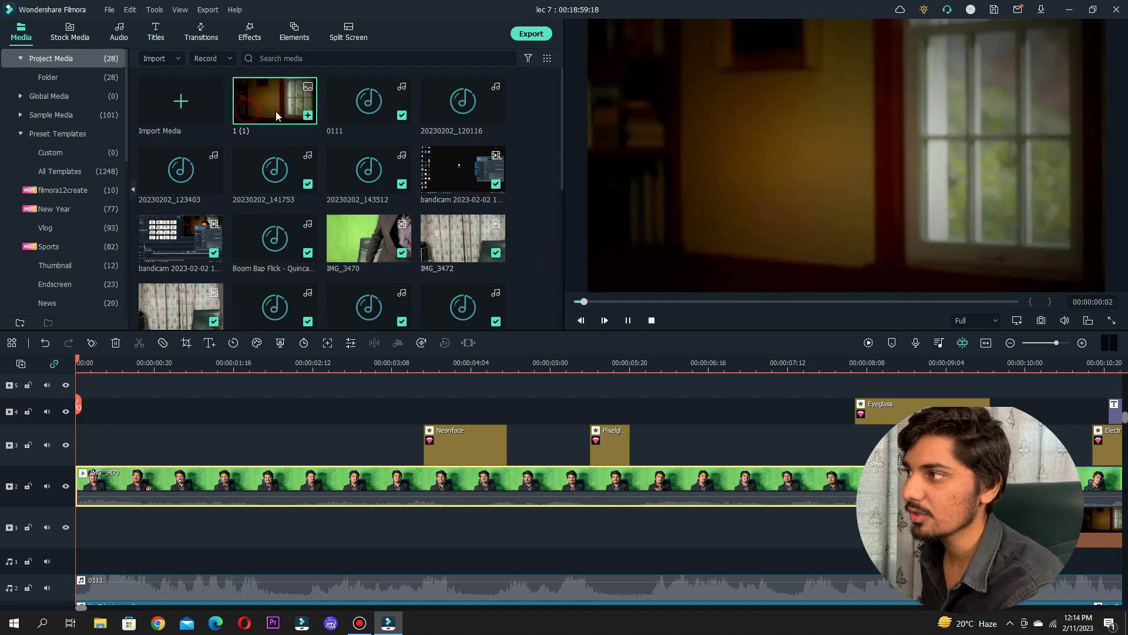
click(628, 320)
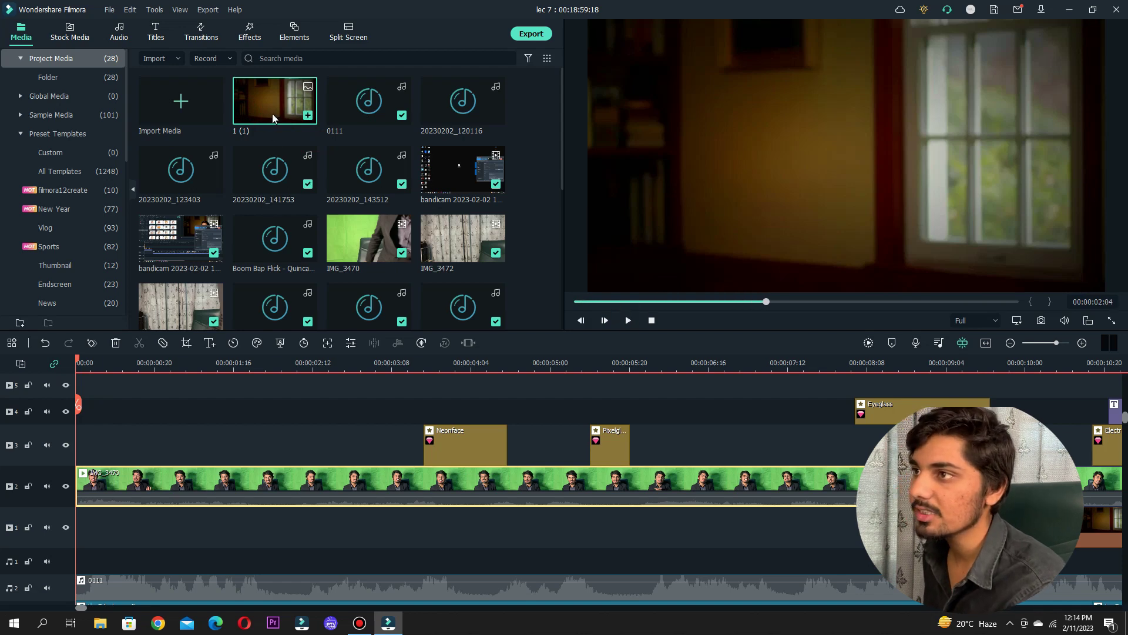
drag(273, 114, 64, 537)
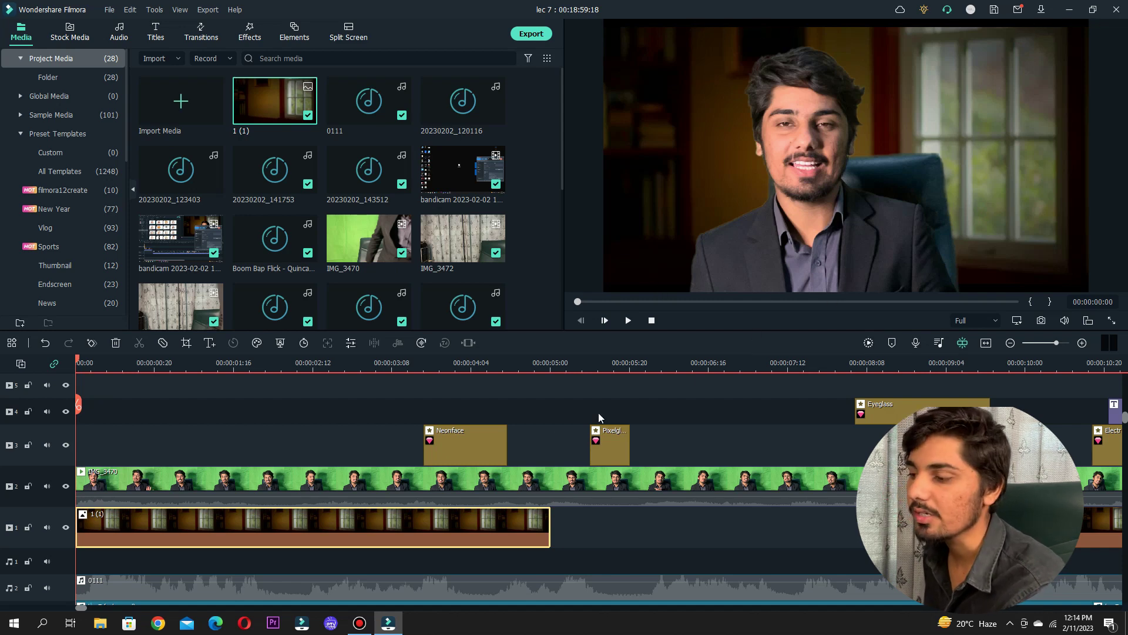
- Stretch the background image 1 (1) vertically past the frame's upper and lower edges and apply the transform
double_click(459, 521)
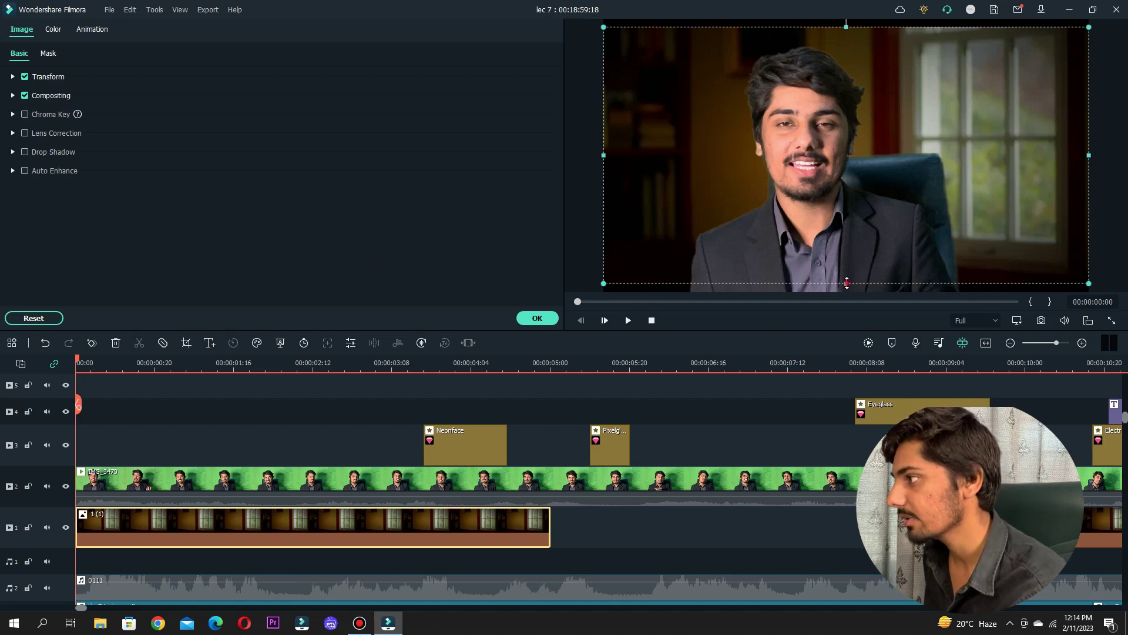
drag(846, 283, 851, 297)
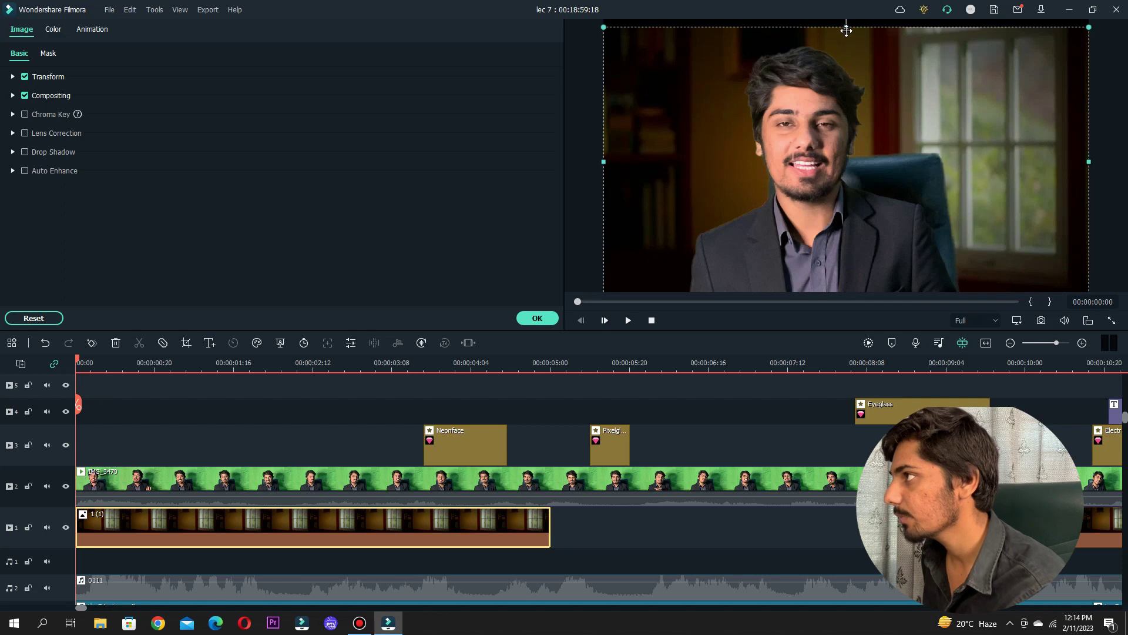
drag(846, 27, 848, 16)
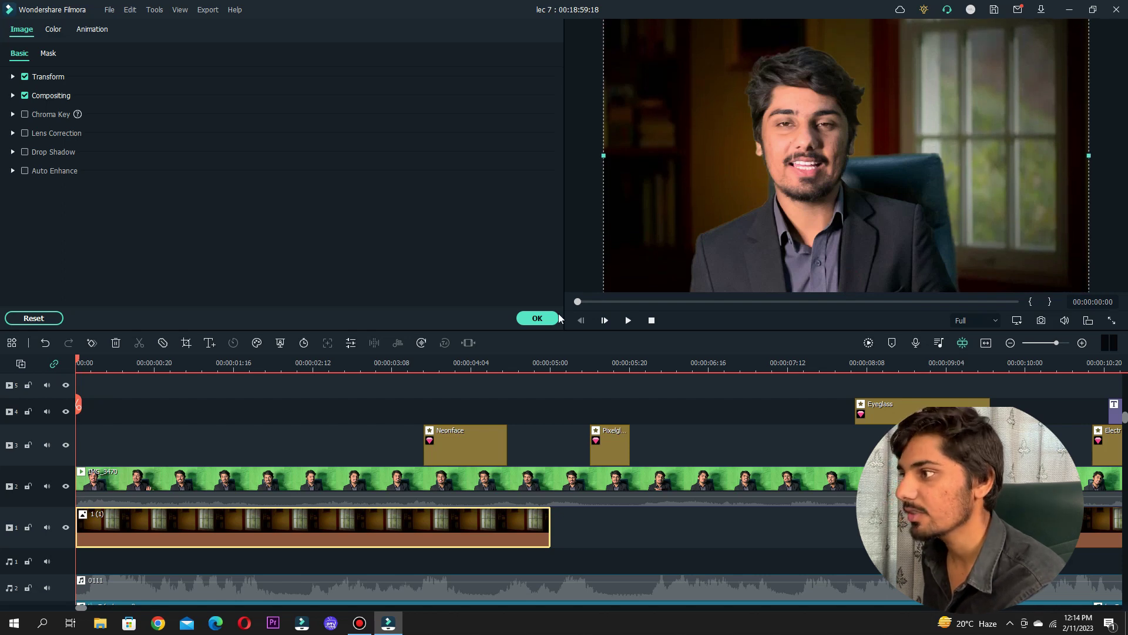
click(537, 318)
click(728, 437)
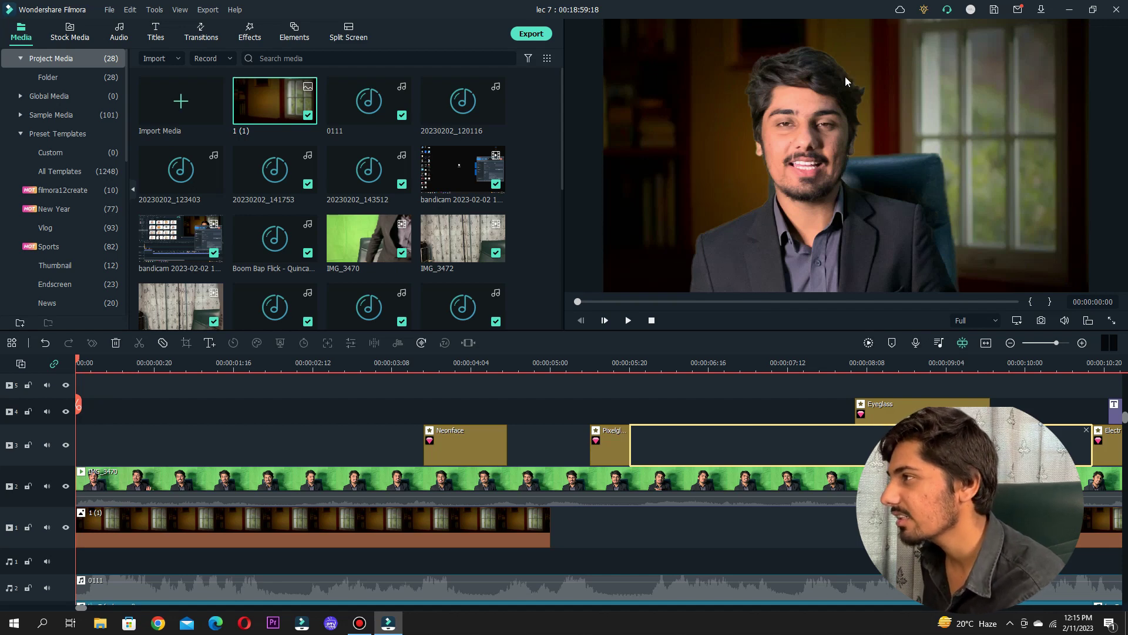
- Try a Chroma Key offset of 69 on the talking-head clip, and set the offset to 19
double_click(301, 488)
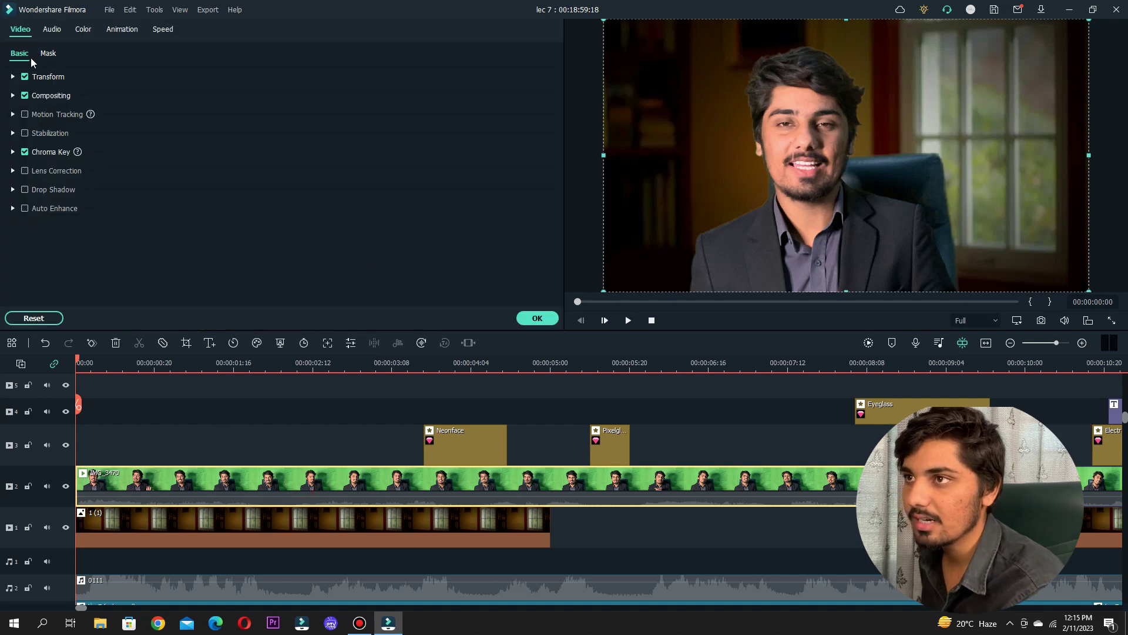
click(13, 152)
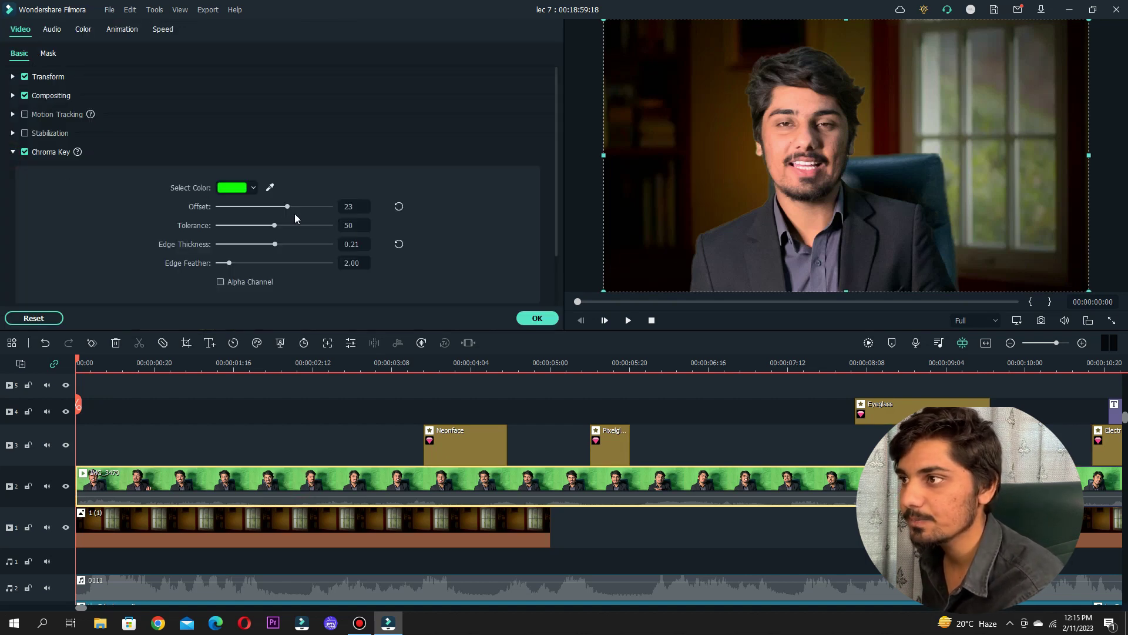
drag(298, 206, 309, 207)
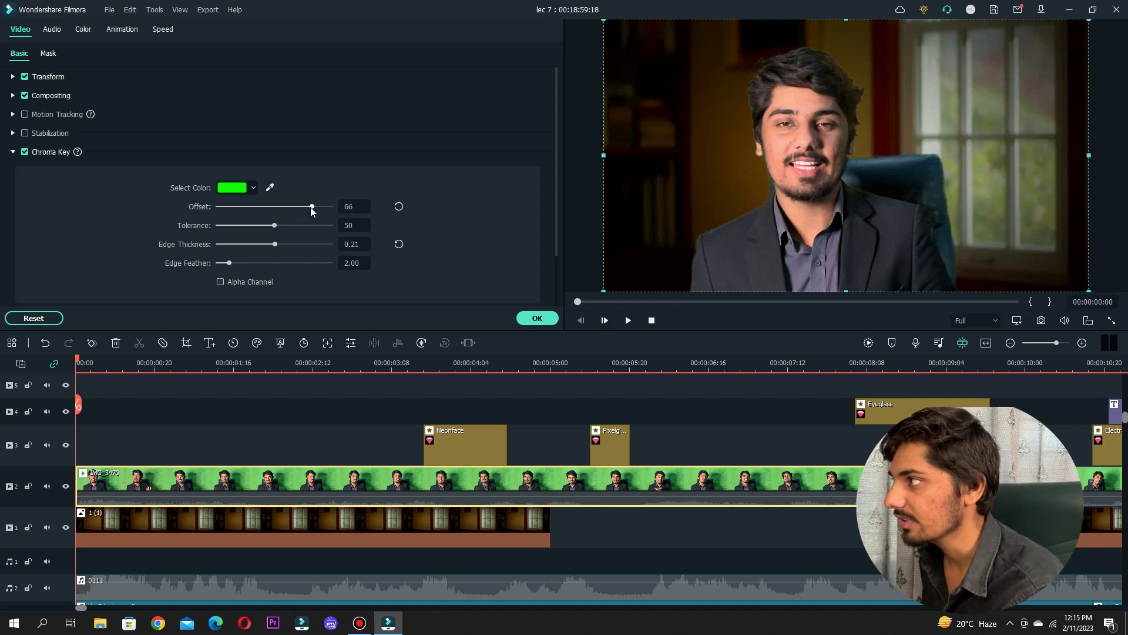
click(313, 210)
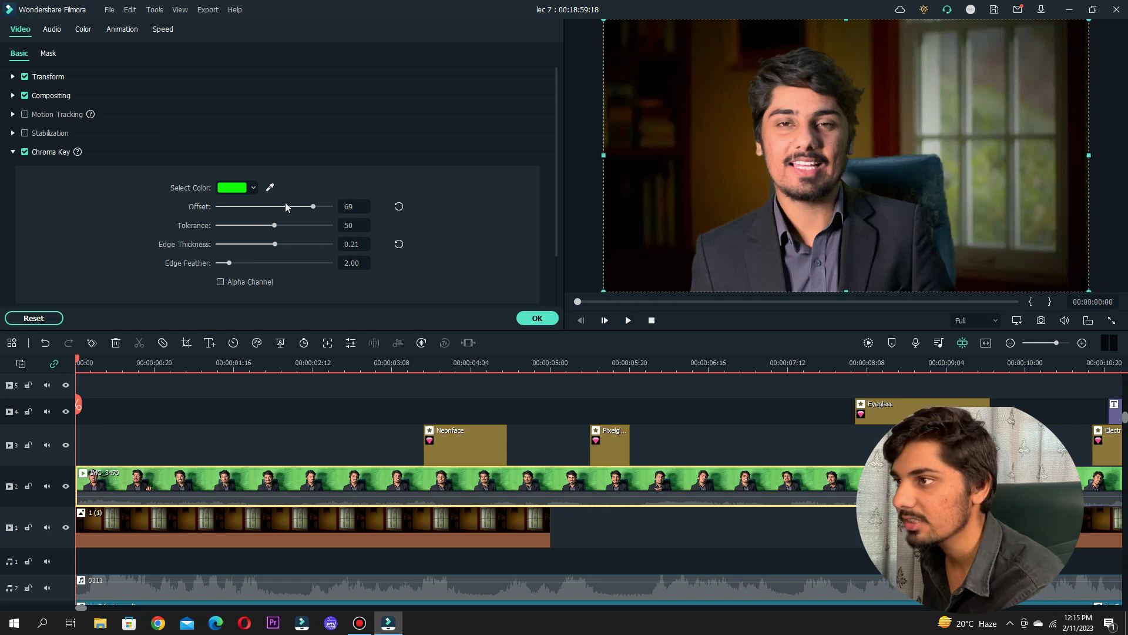
drag(302, 207, 286, 207)
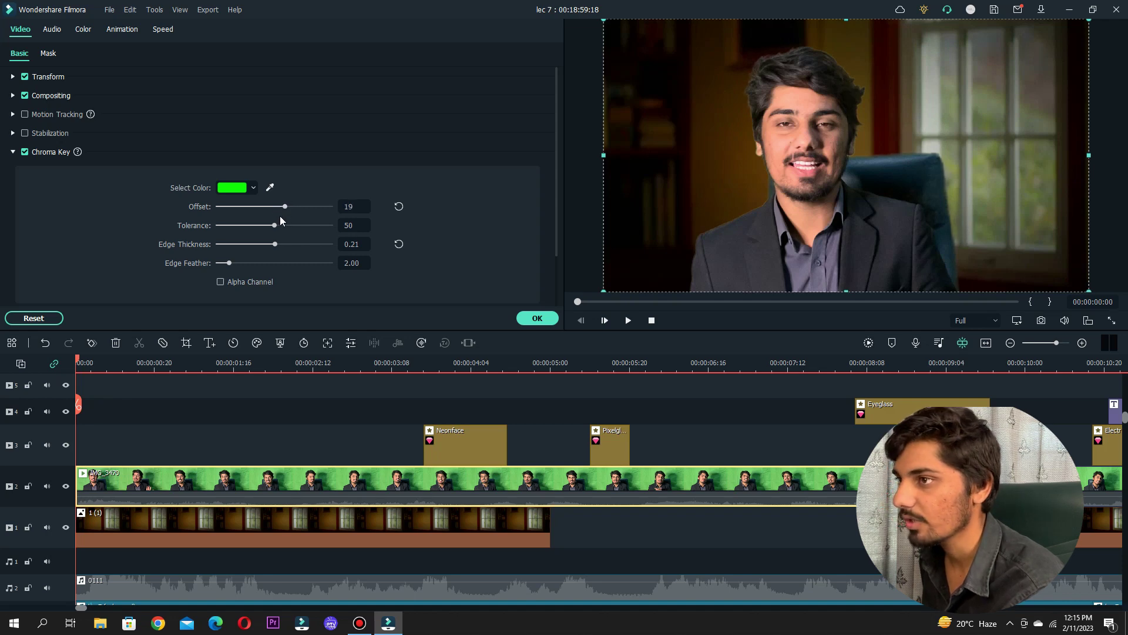
- Try a Chroma Key tolerance of 52 on the talking-head clip, and set the tolerance to 49
drag(274, 225, 273, 223)
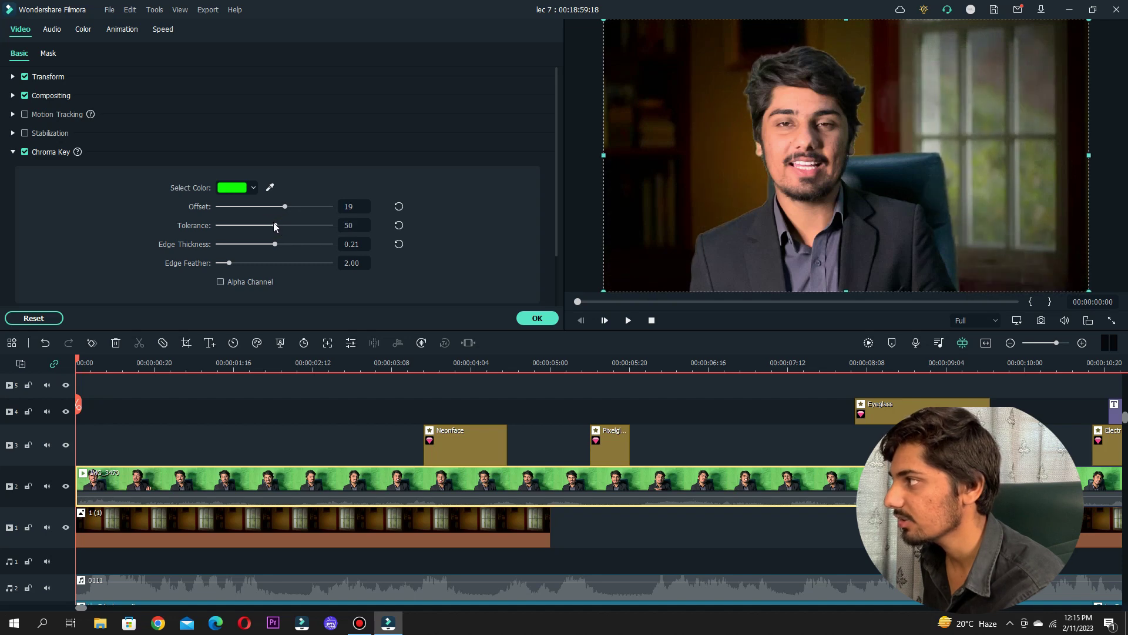
drag(273, 225, 277, 226)
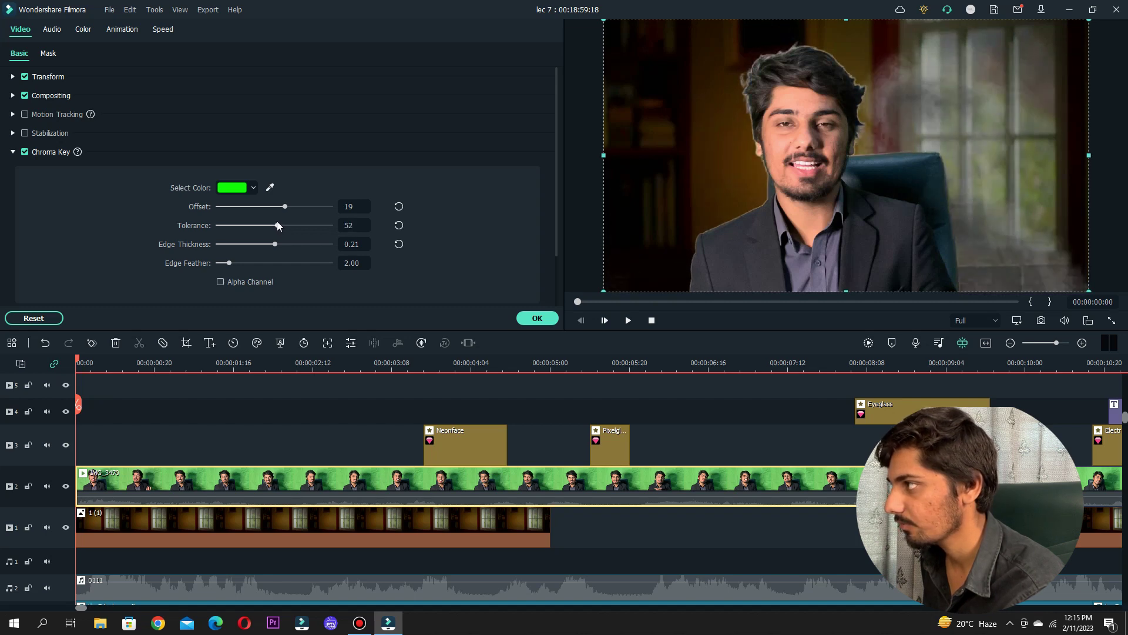
drag(275, 222, 274, 221)
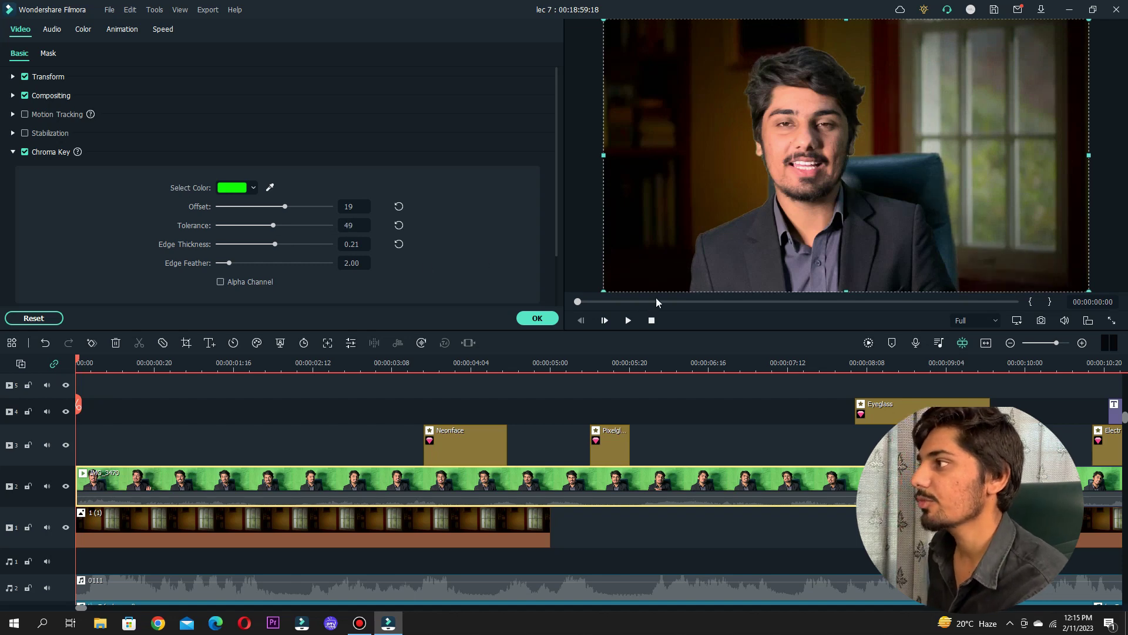
- Set the Chroma Key edge thickness to -6.25 and apply the talking-head clip's settings
drag(273, 245, 238, 246)
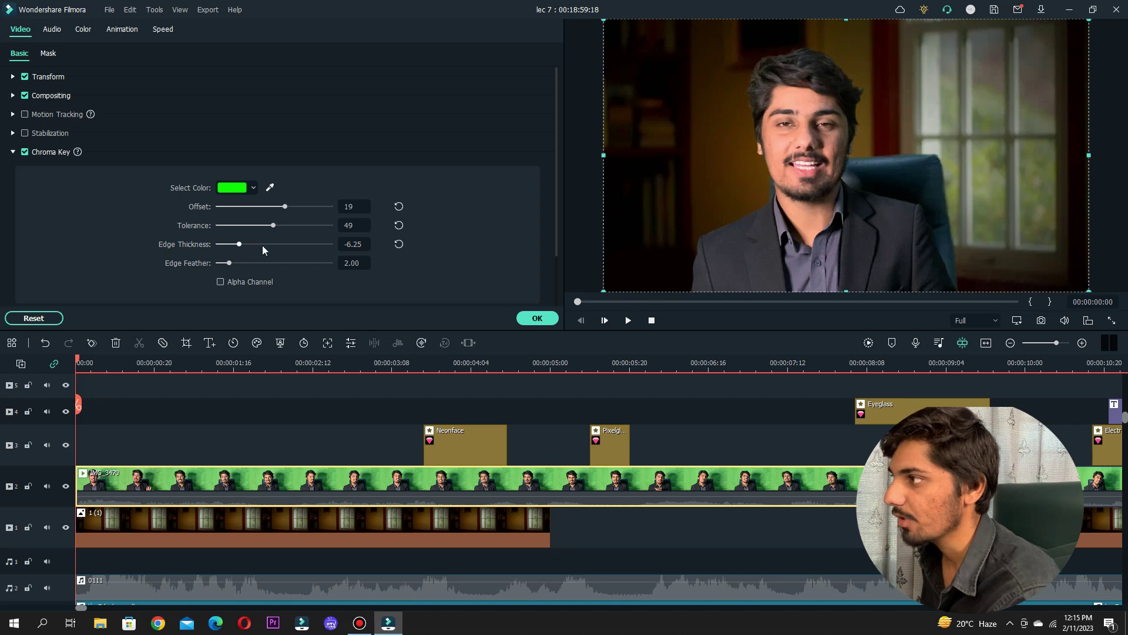
scroll(229, 260, down, 1)
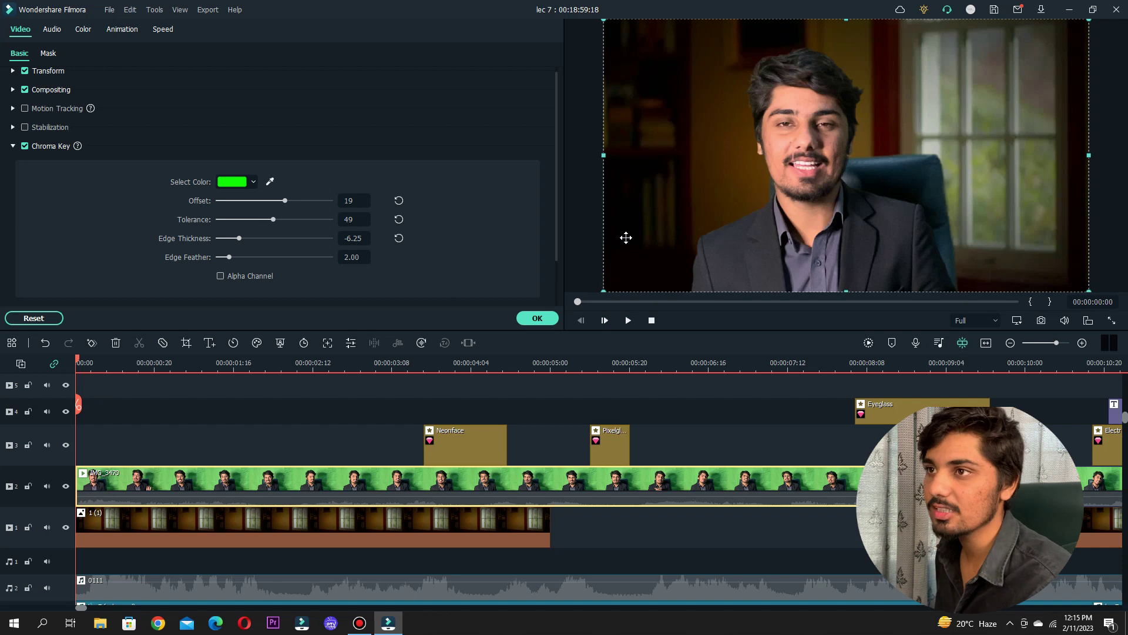
scroll(480, 261, down, 1)
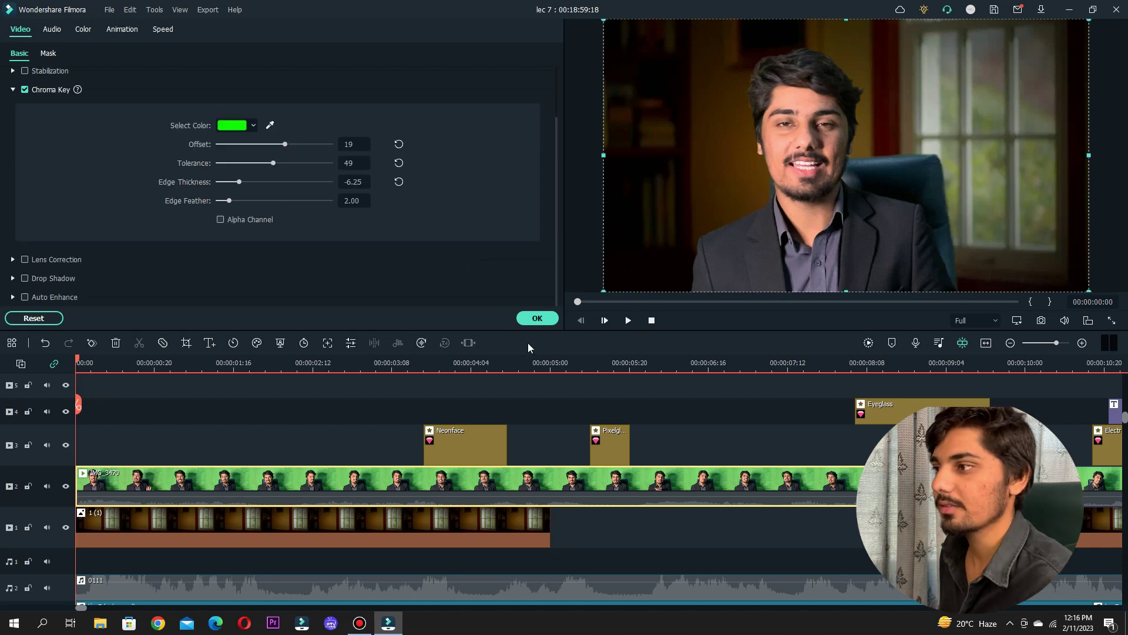
click(533, 319)
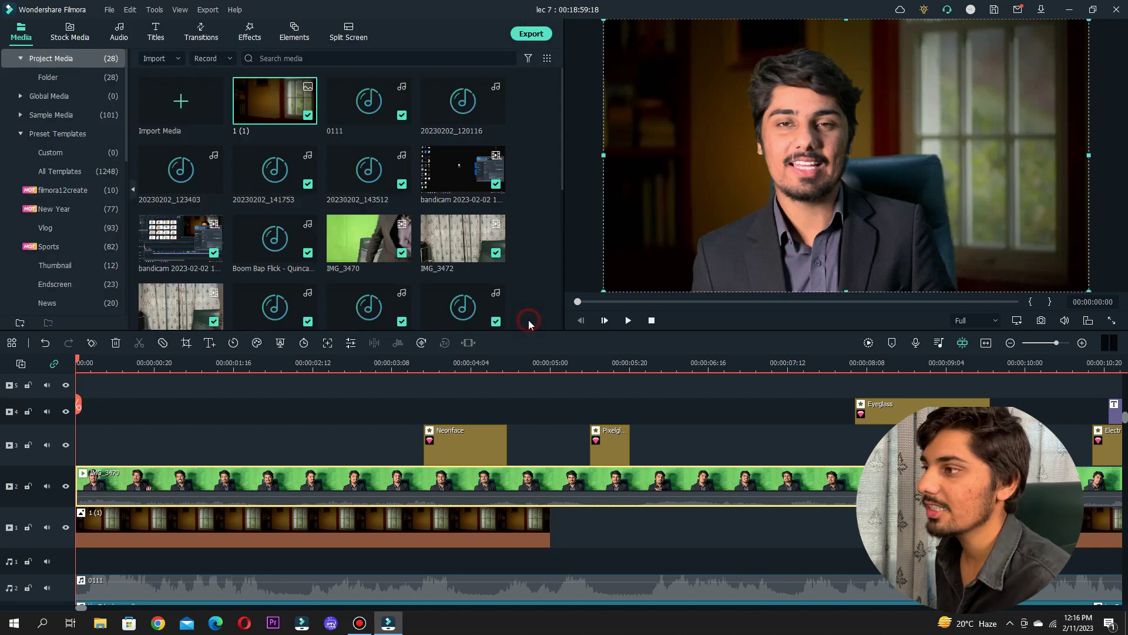
click(771, 424)
click(704, 461)
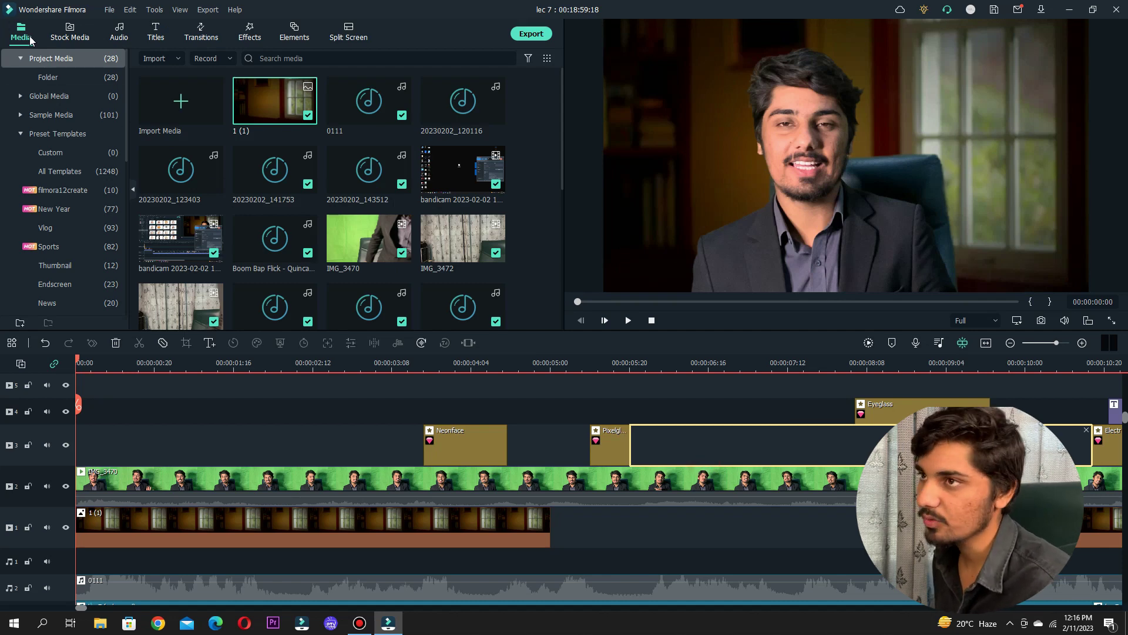
- Place the downloaded green-screen Subscribe stock clip at the start of video track 5, keeping the 1920 x 1080 23.97fps project settings
click(70, 38)
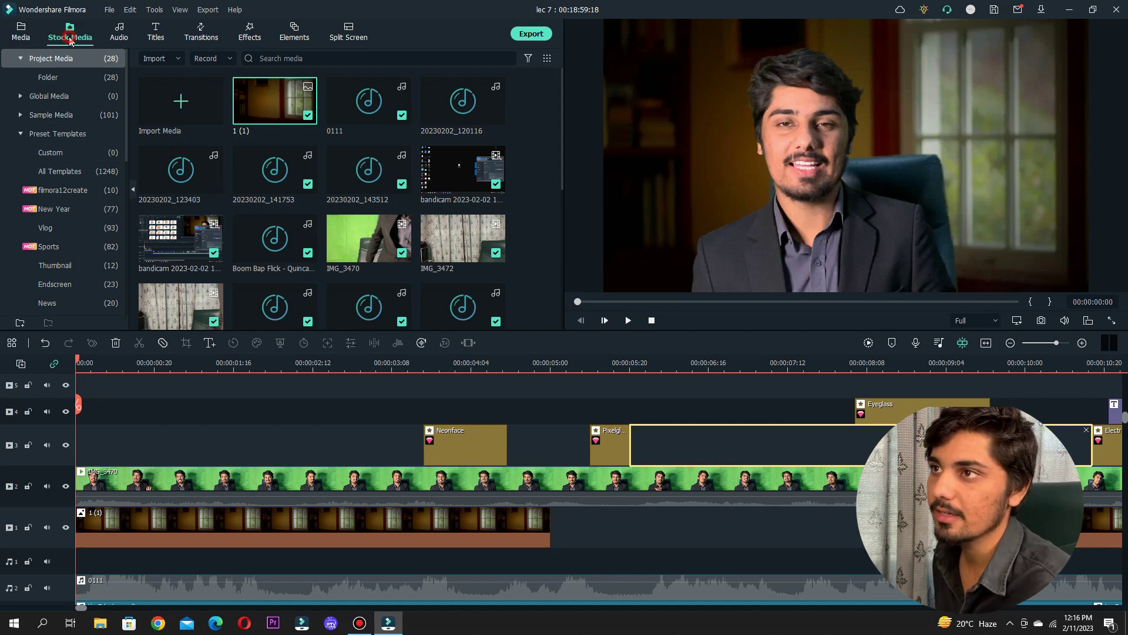
click(63, 79)
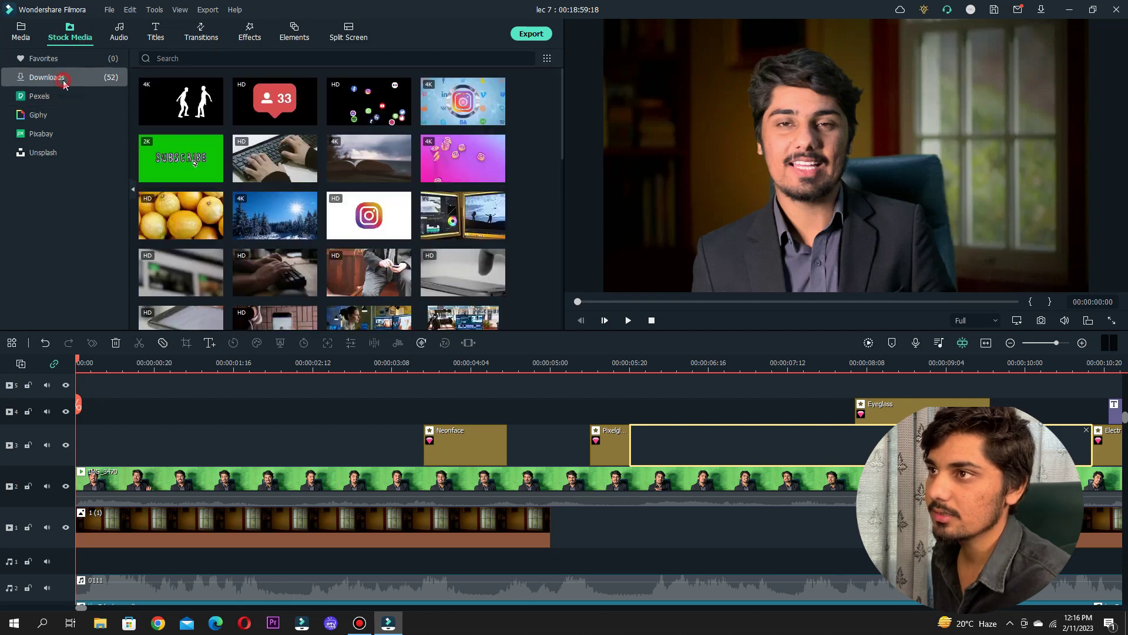
scroll(352, 202, down, 3)
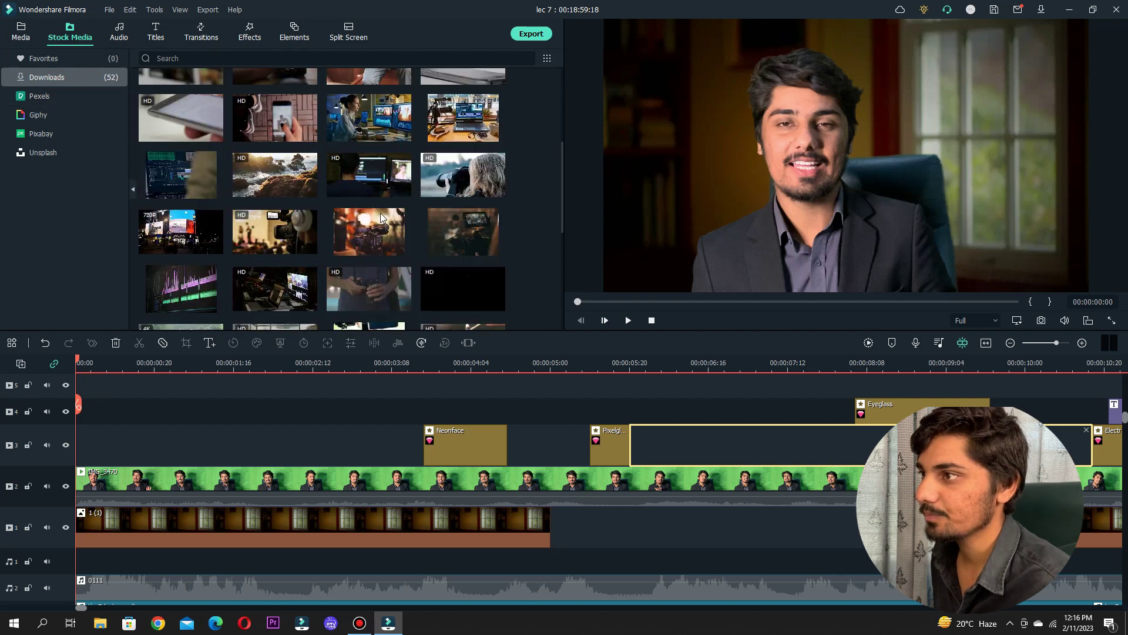
scroll(380, 212, down, 3)
drag(174, 189, 90, 397)
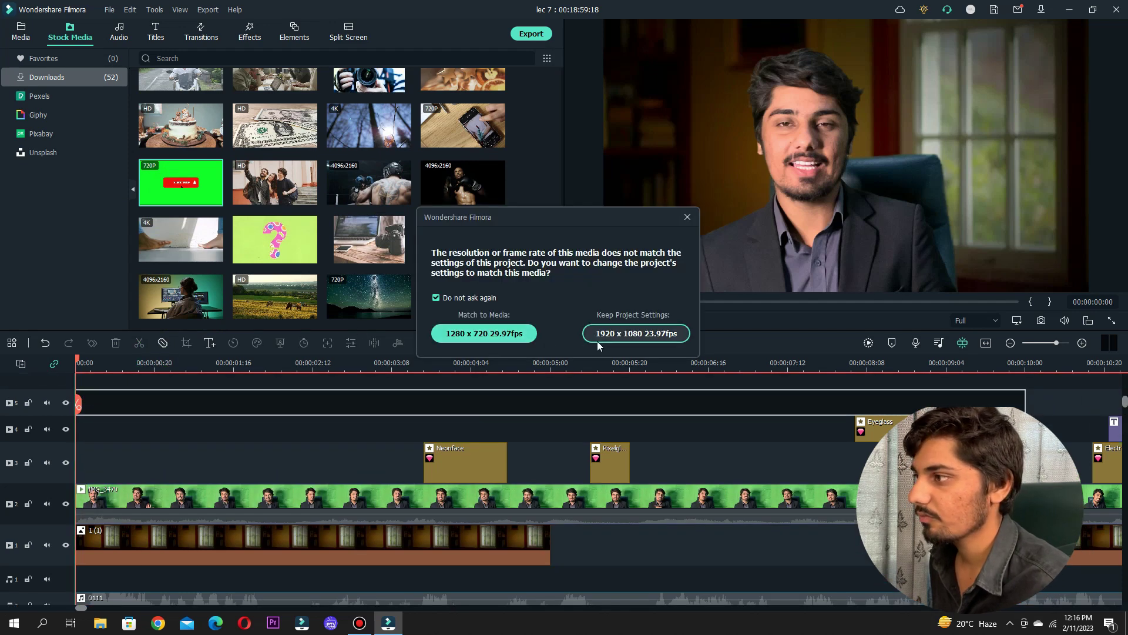
click(623, 337)
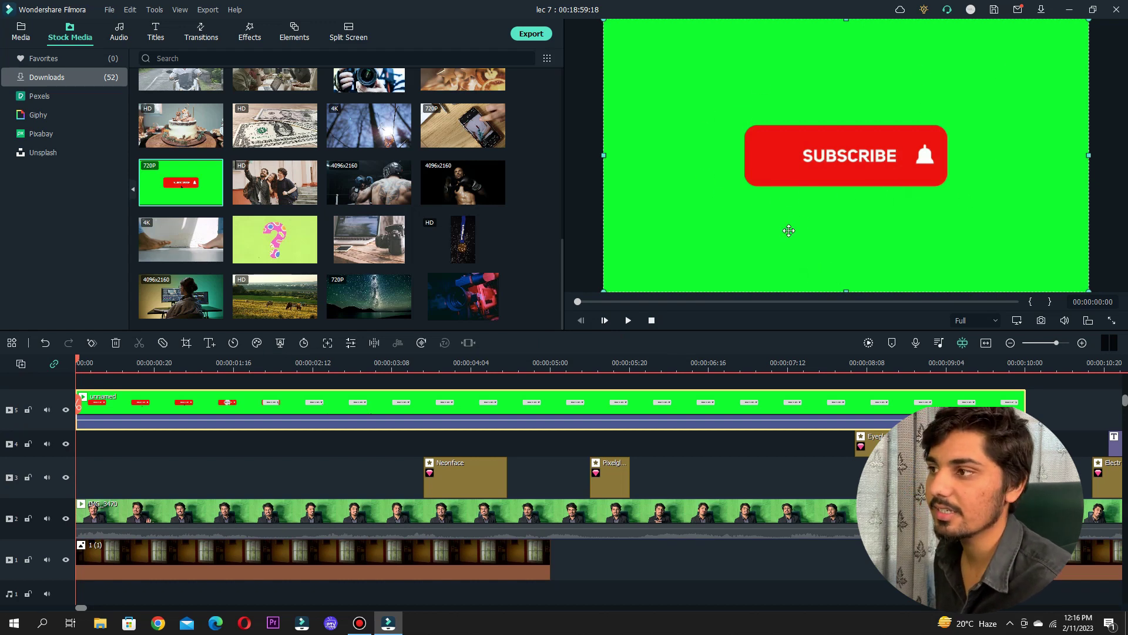
- Delete the Subscribe clip and insert the downloaded white-background Instagram logo clip at the start of video track 4
scroll(407, 280, up, 10)
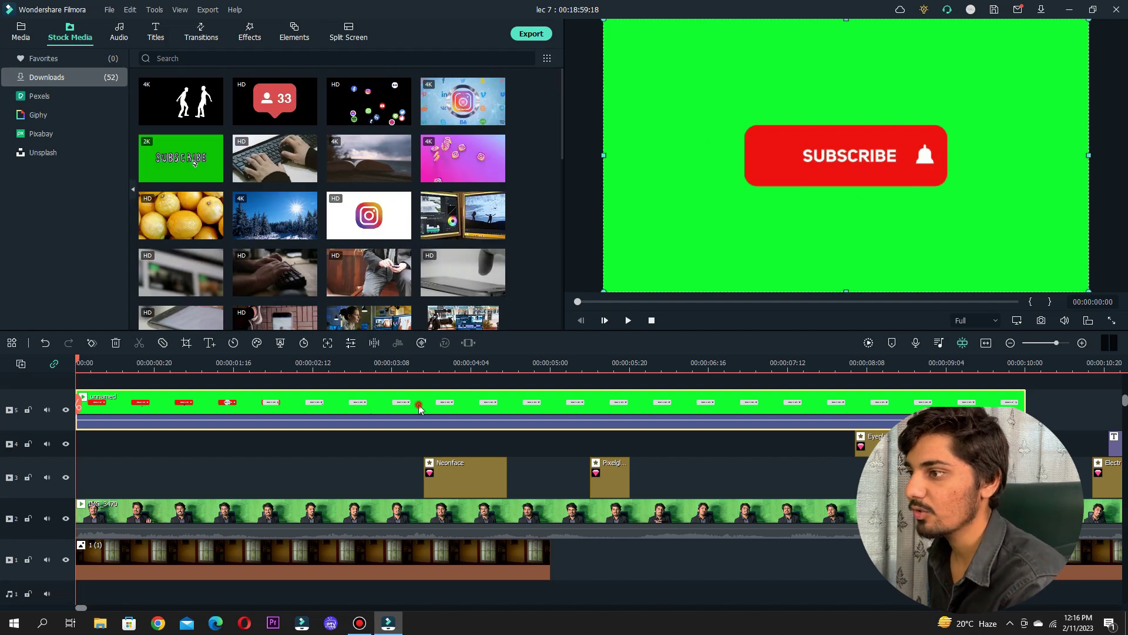
key(Delete)
drag(353, 227, 88, 446)
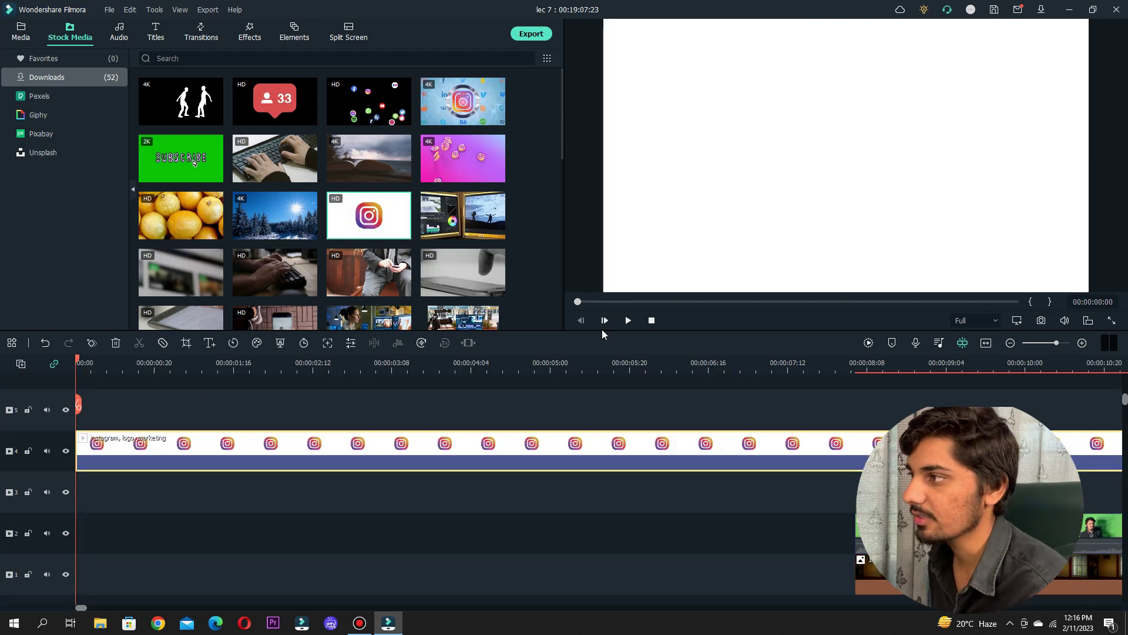
- Play the Instagram logo clip and move the playhead to 00:00:07:14, where the colored logo is on white
click(628, 321)
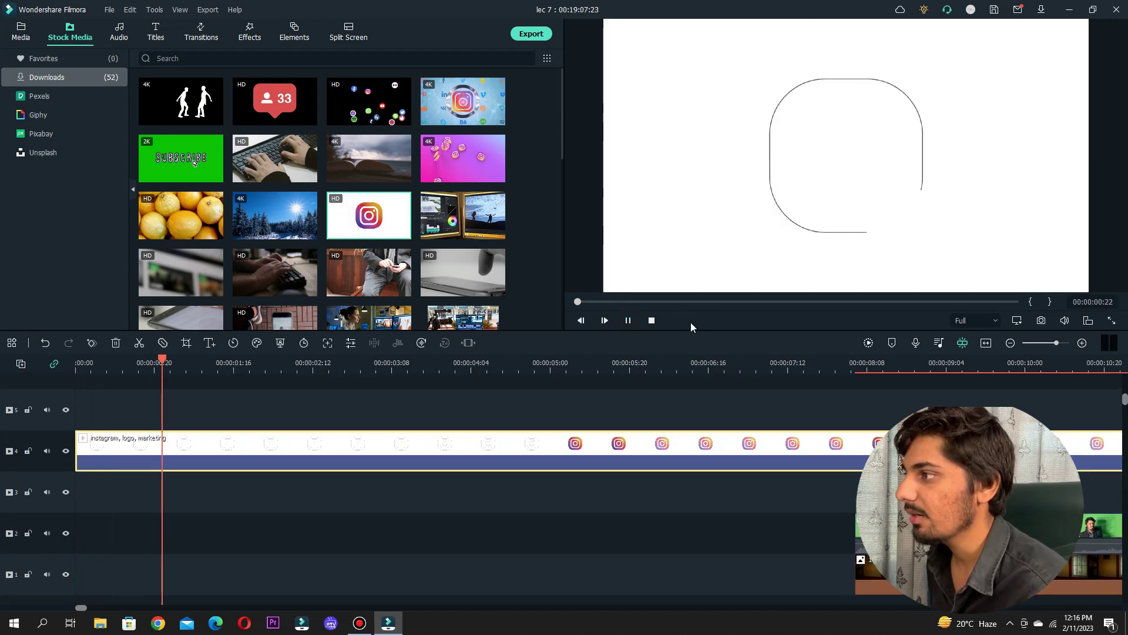
click(717, 301)
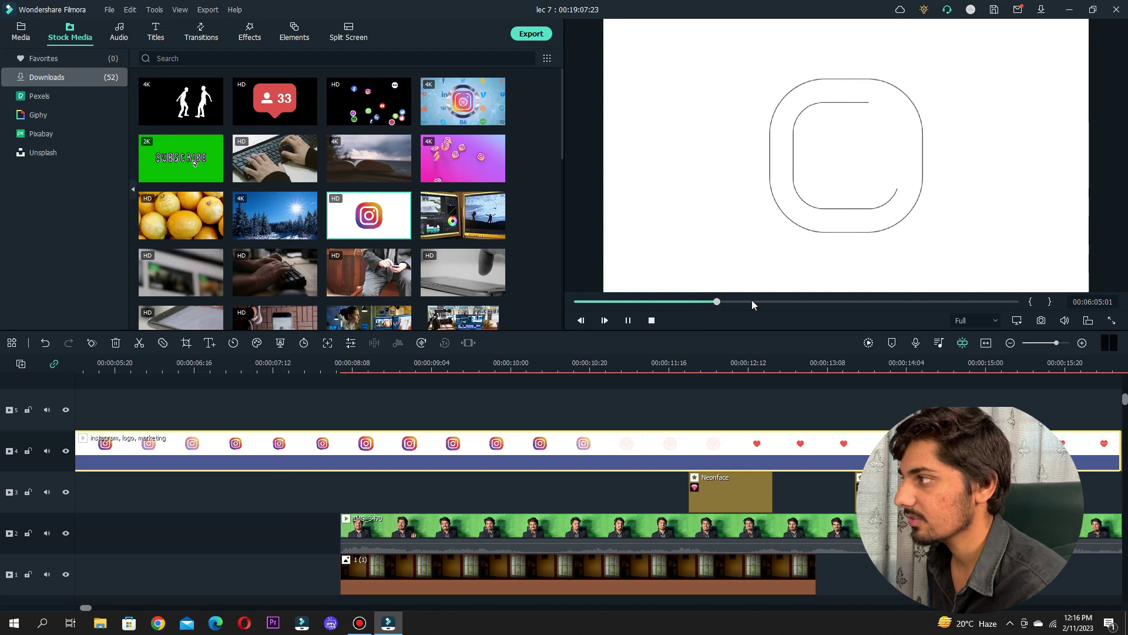
click(628, 320)
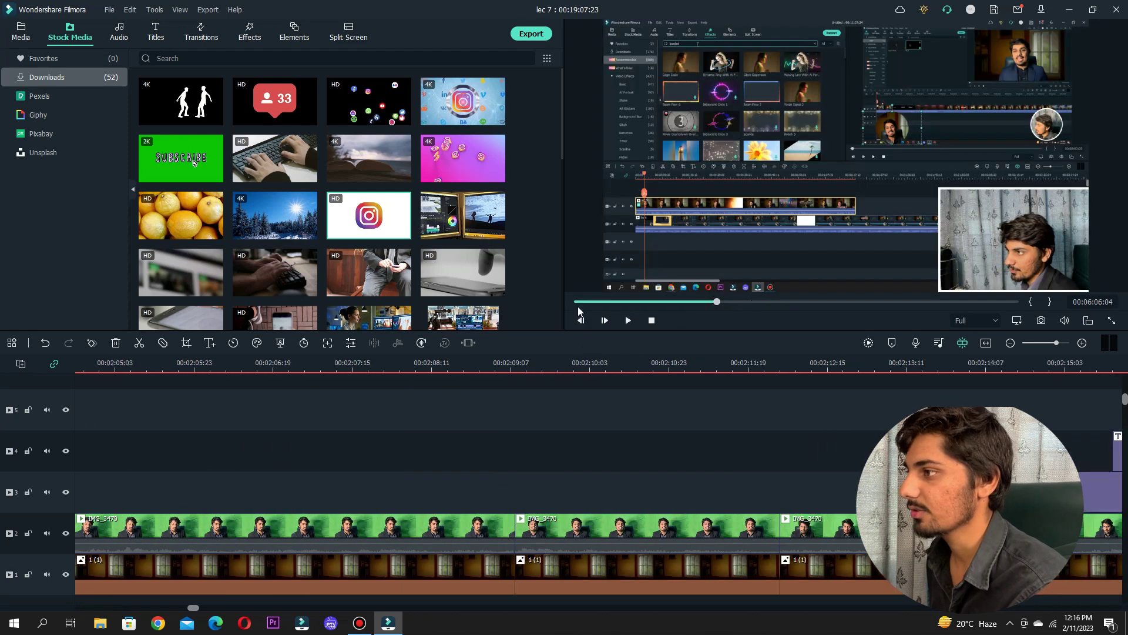
click(579, 319)
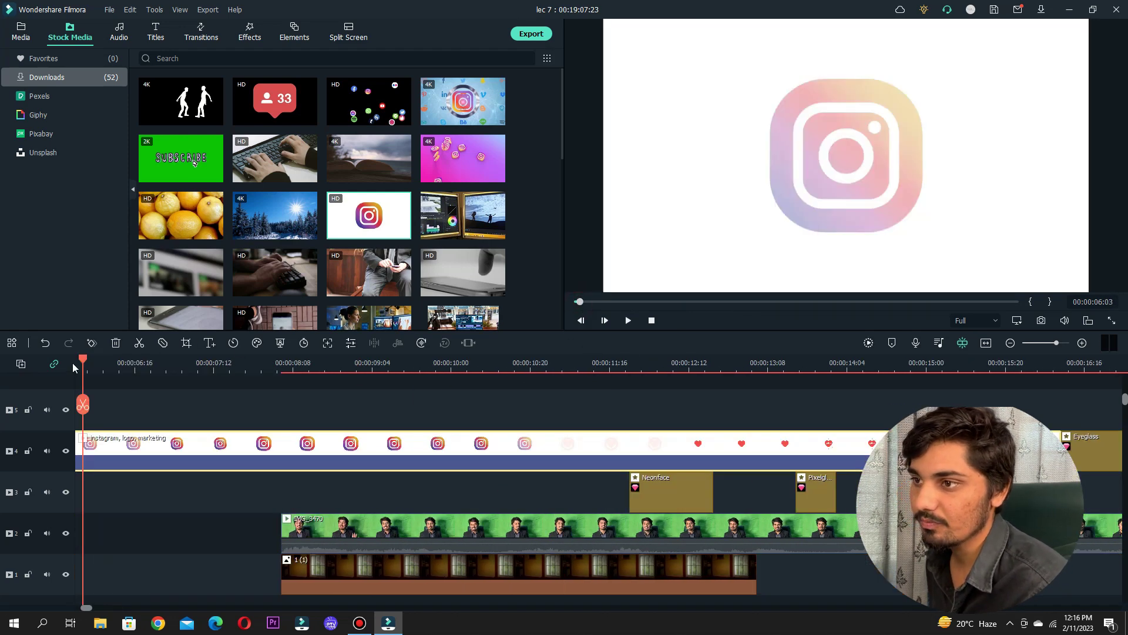
drag(83, 362, 221, 376)
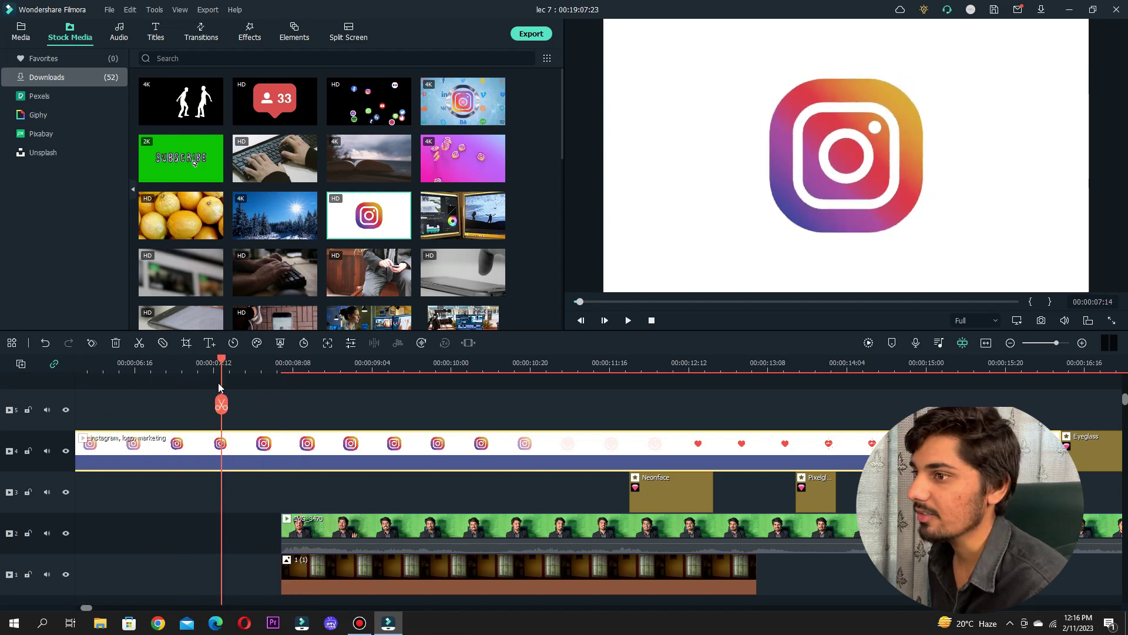
- Enable Chroma Key on the Instagram logo clip with white as the key color and apply it
double_click(234, 452)
click(24, 152)
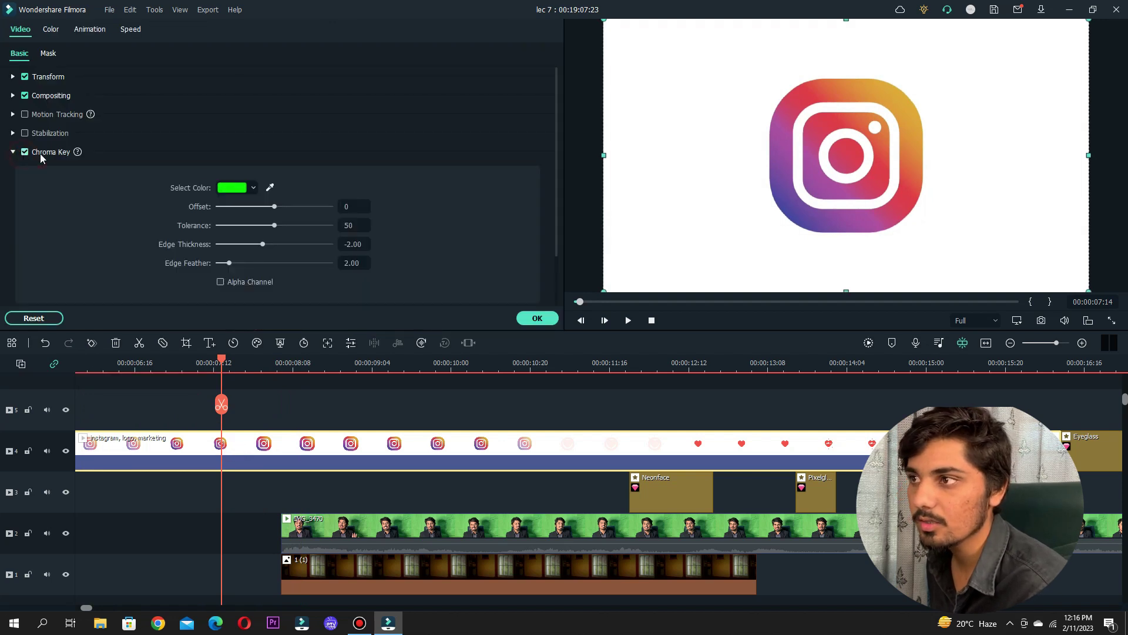
click(237, 190)
click(297, 258)
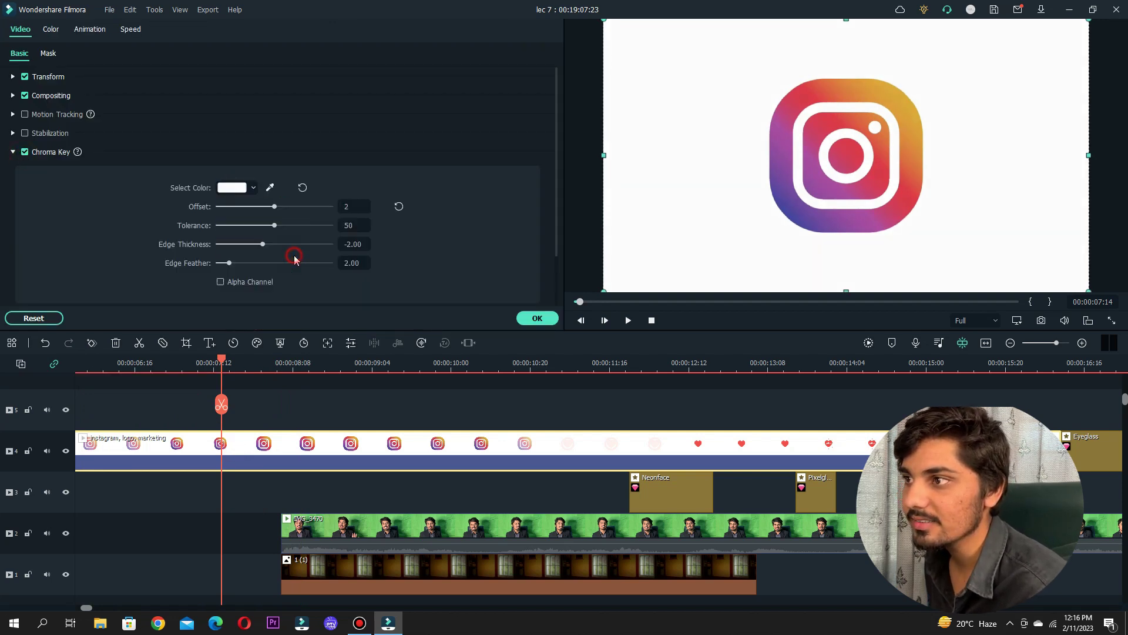
click(550, 317)
- Preview the keyed Instagram clip over the talking head at 00:00:11:14, and undo adding the clip
drag(655, 369, 365, 362)
scroll(365, 411, down, 5)
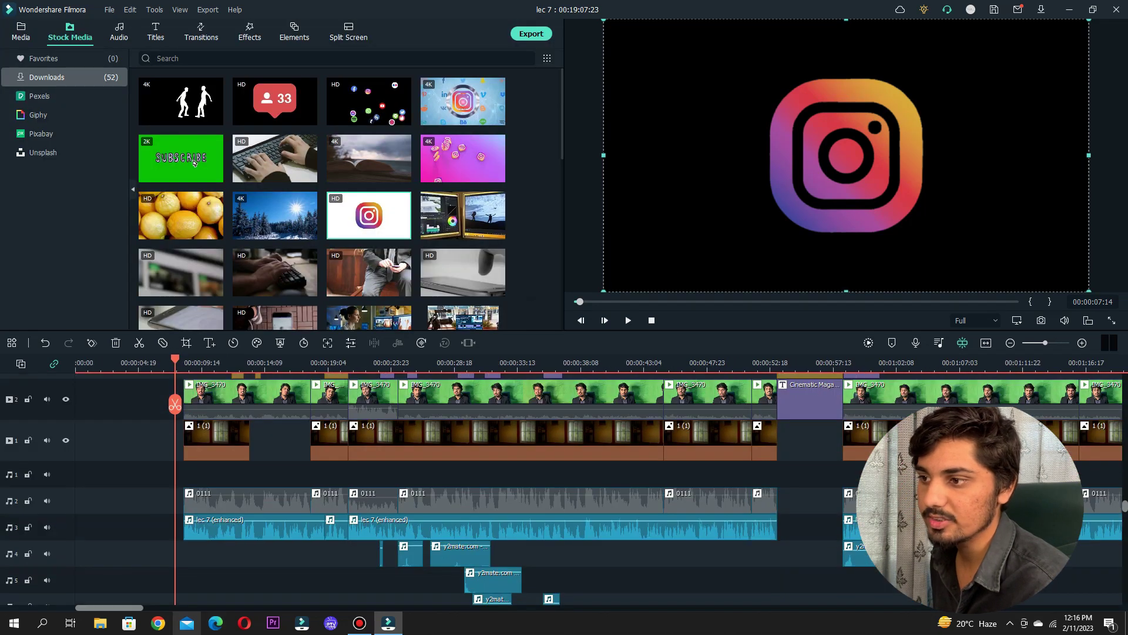
scroll(87, 545, up, 5)
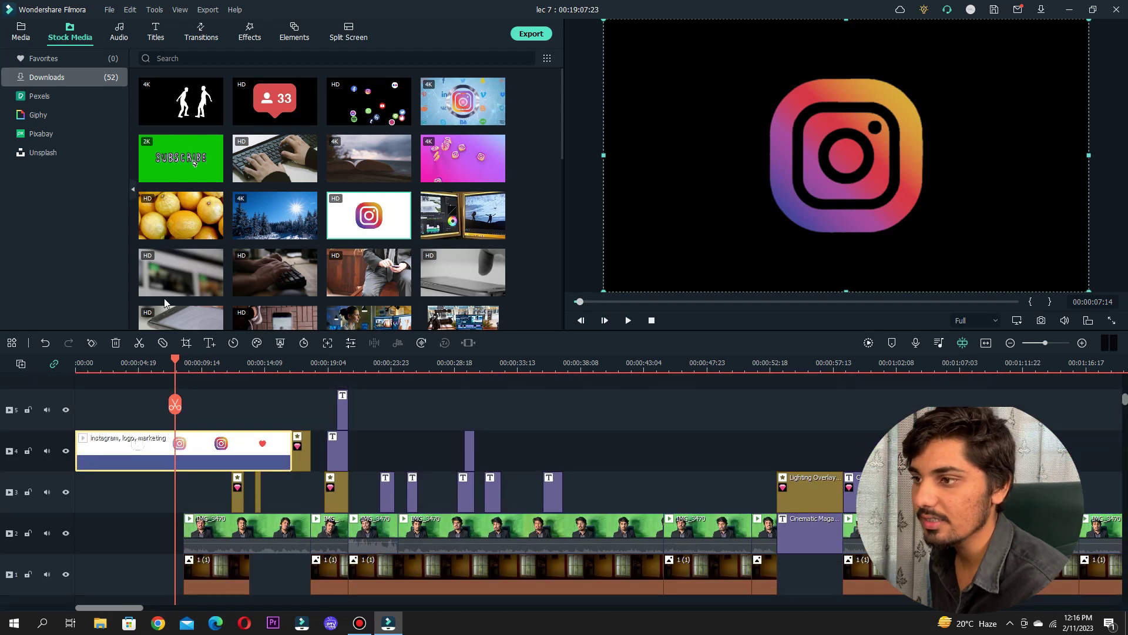
drag(172, 371, 228, 379)
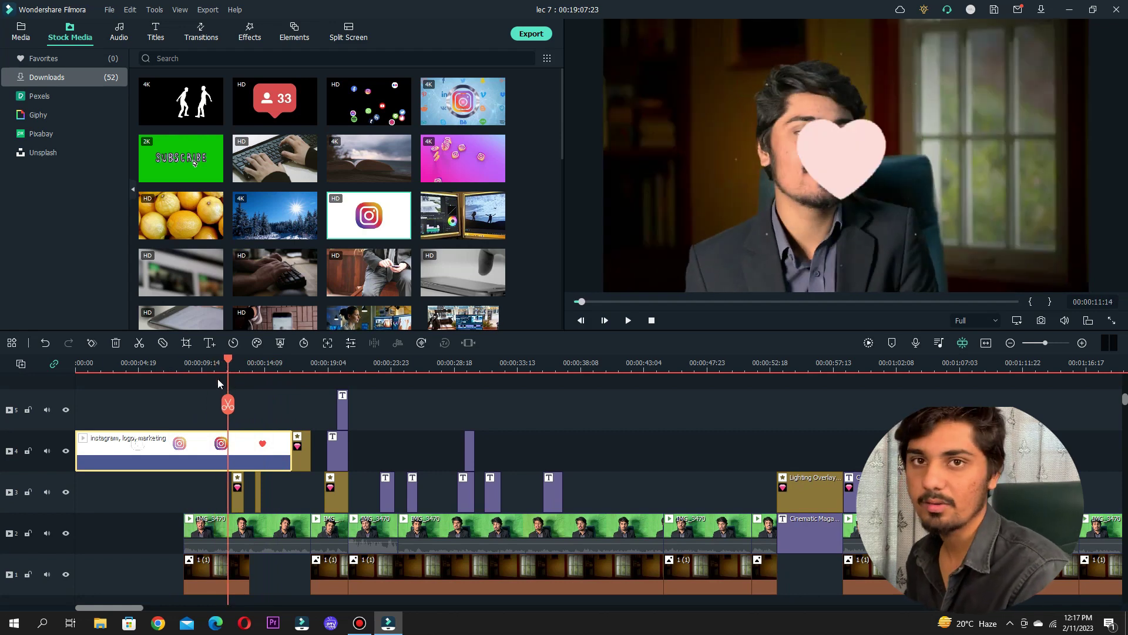
key(ctrl+z)
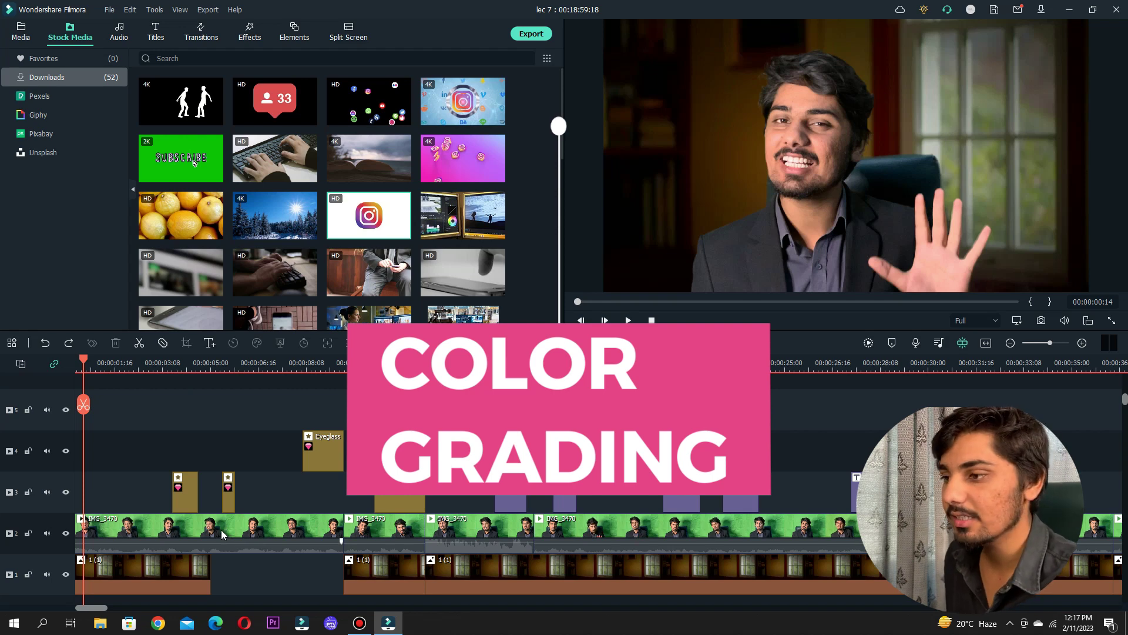
- Open the color settings of the first talking-head clip on video track 2 and look through the available adjustments
double_click(221, 530)
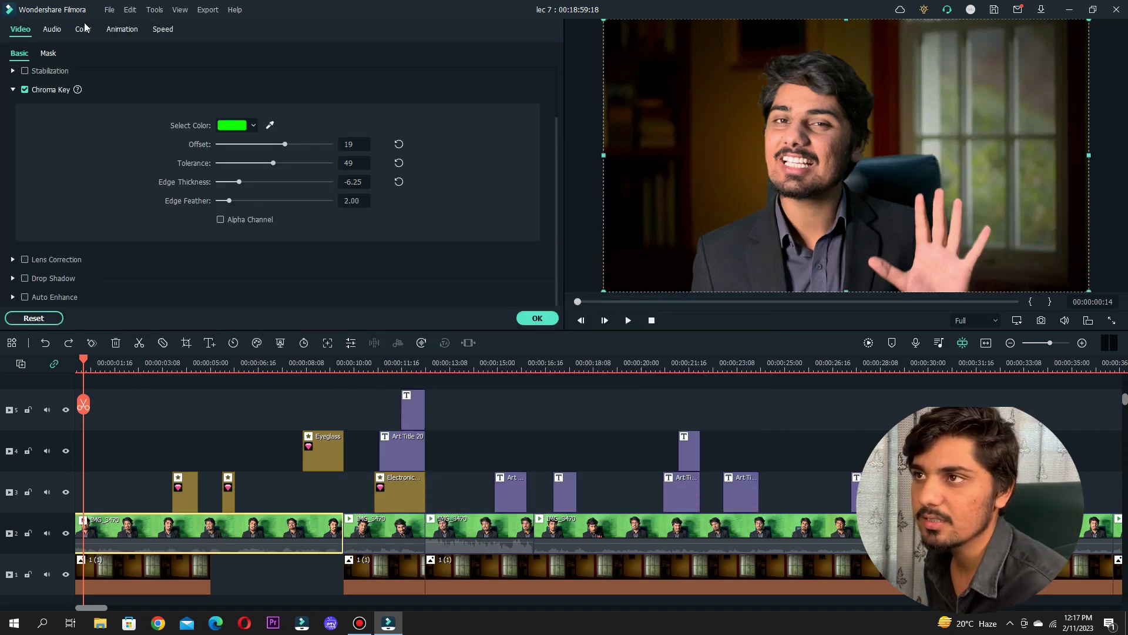
click(84, 29)
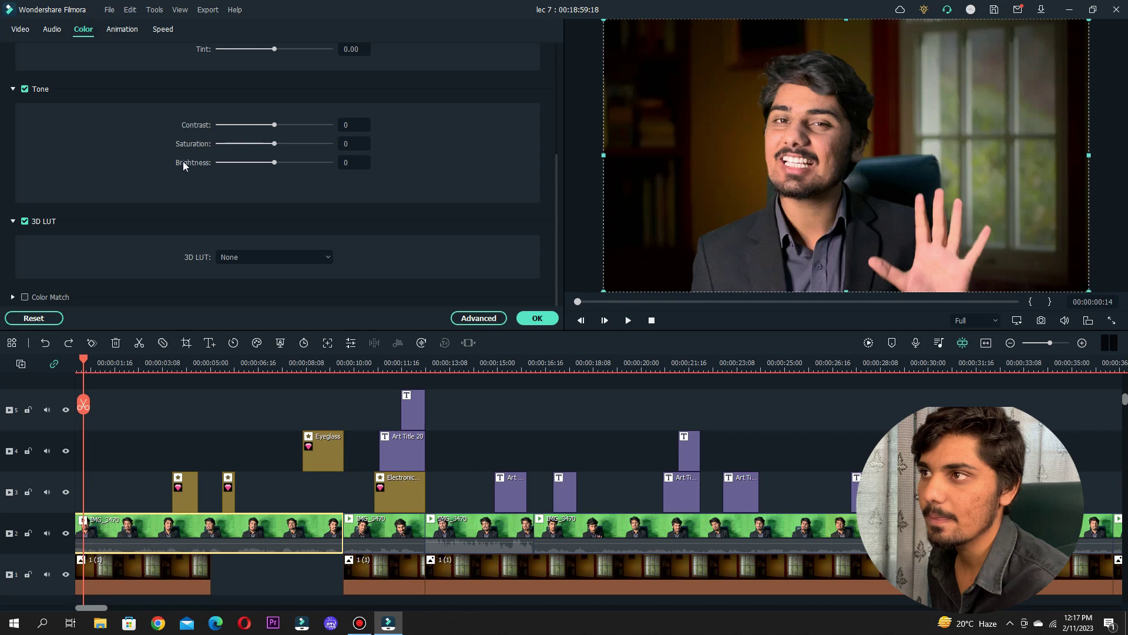
scroll(182, 161, up, 5)
scroll(145, 162, down, 5)
scroll(146, 163, up, 5)
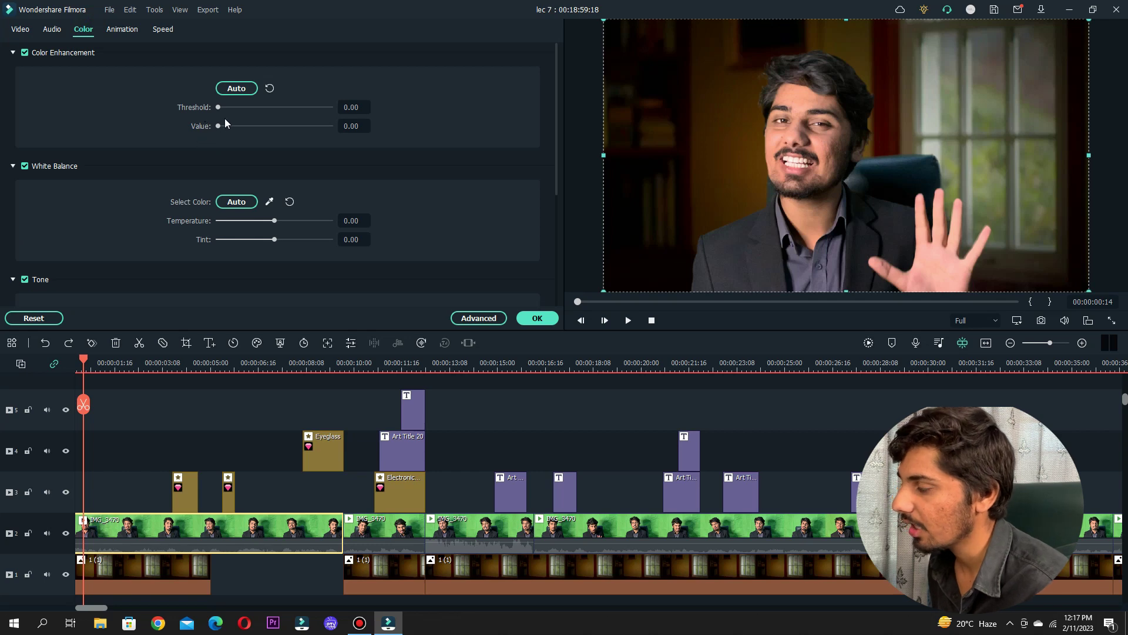
- Set the clip's Color Enhancement threshold to 18.73
drag(217, 107, 128, 122)
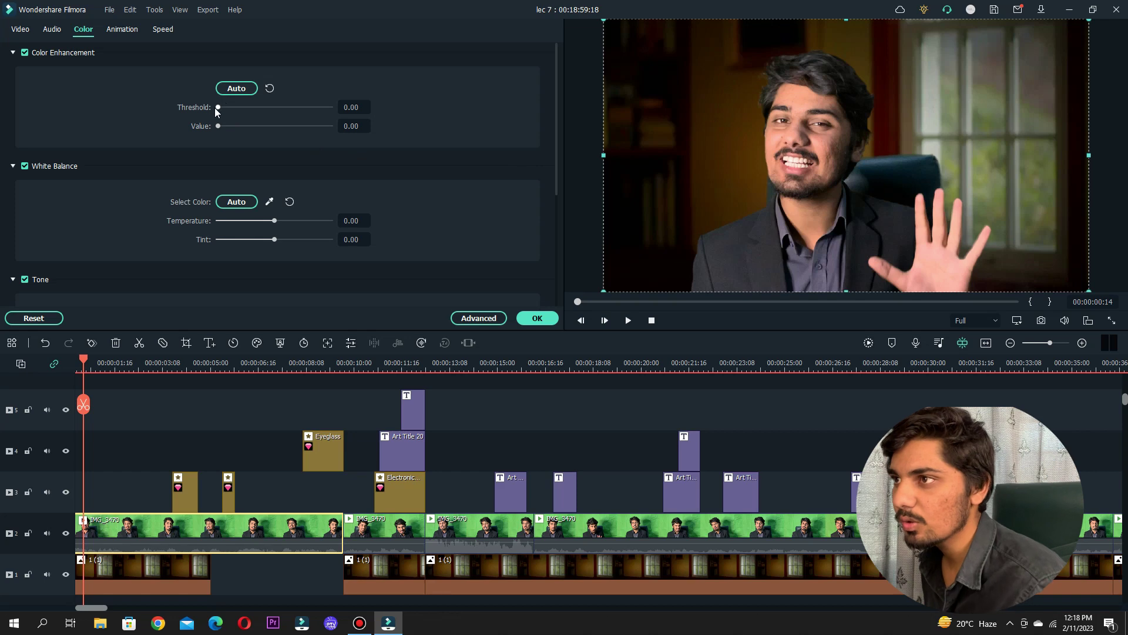
drag(216, 107, 228, 108)
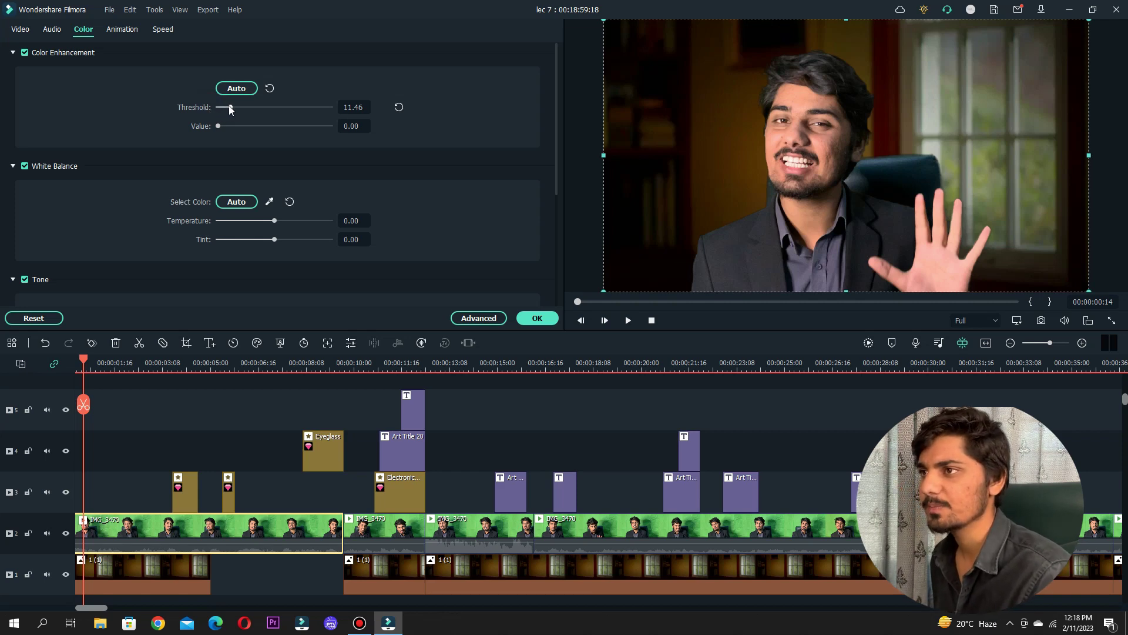
drag(230, 108, 239, 110)
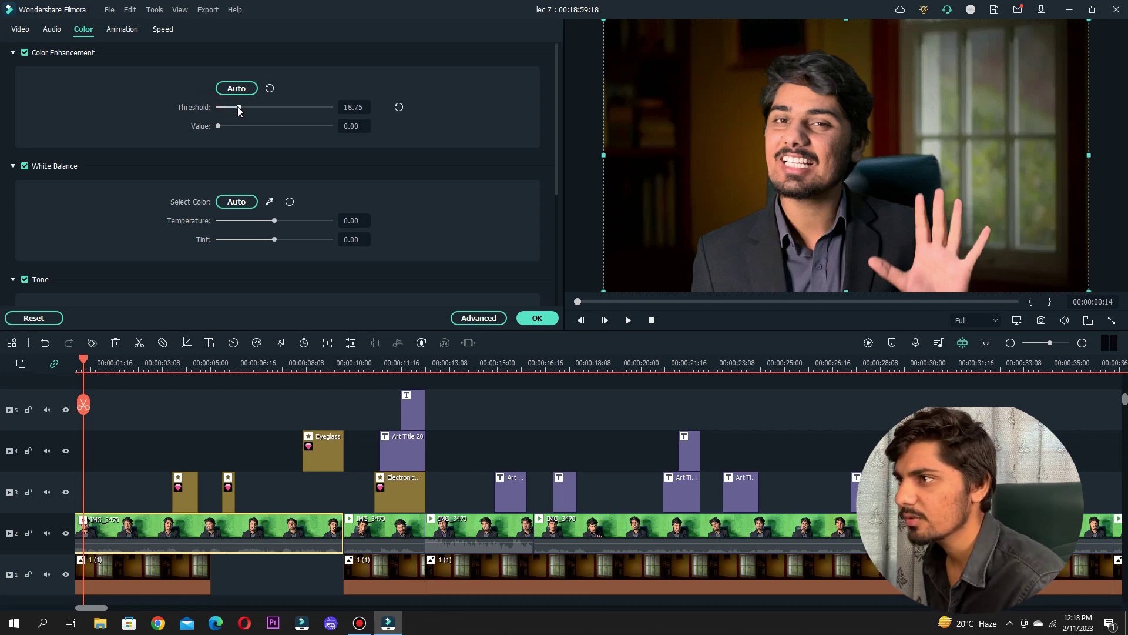
click(366, 108)
click(366, 108)
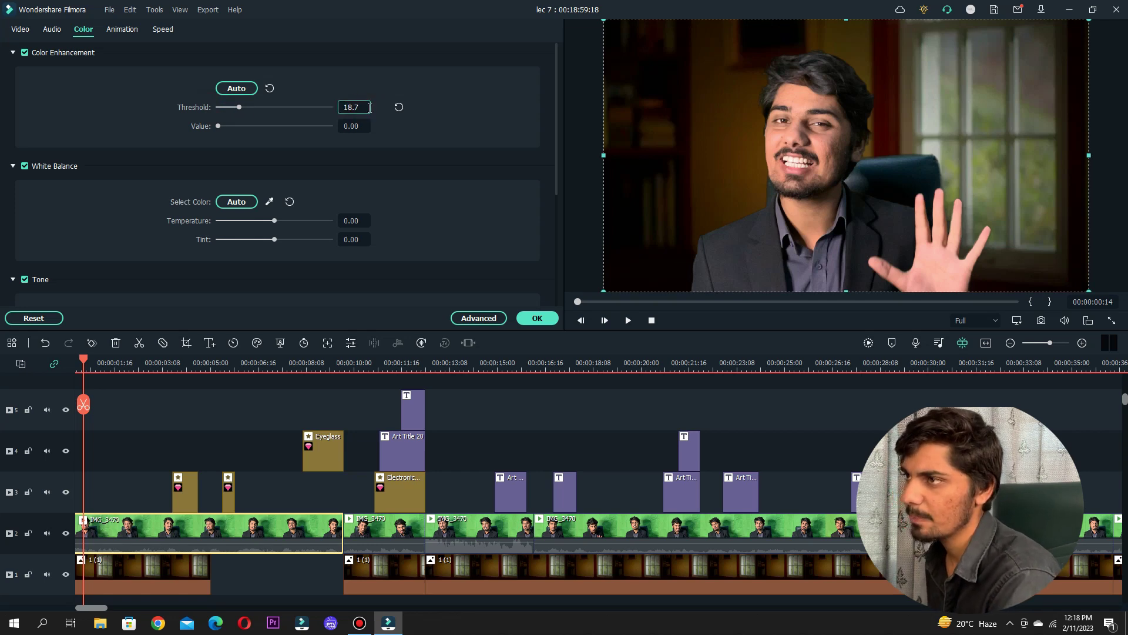
text(3)
click(446, 106)
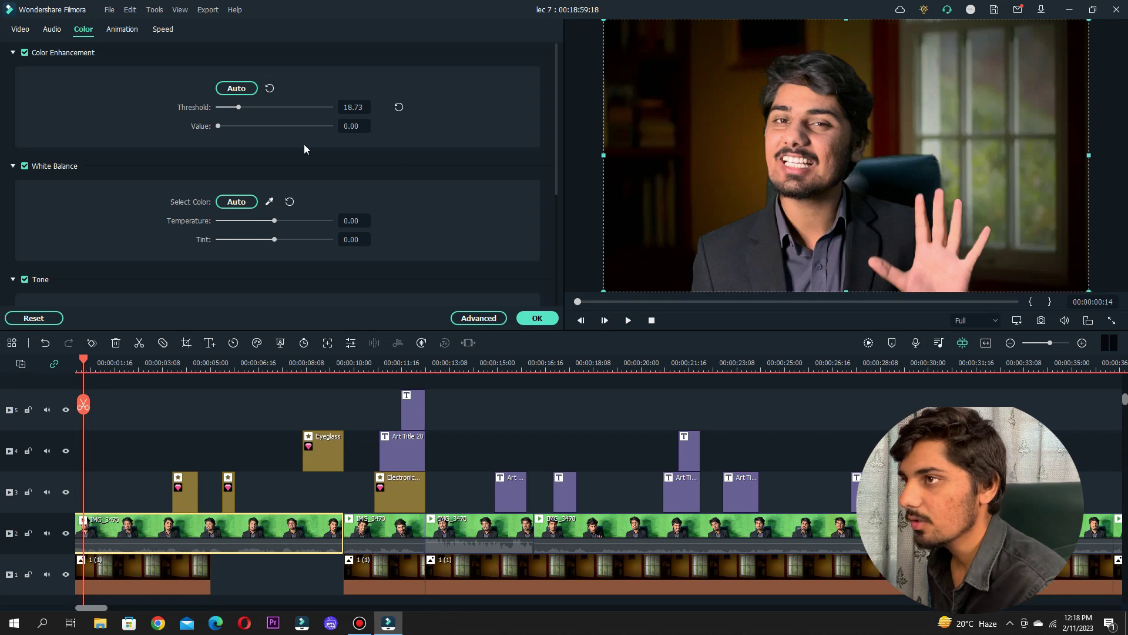
mouse_move(213, 125)
mouse_down()
mouse_move(343, 135)
mouse_move(202, 142)
mouse_up()
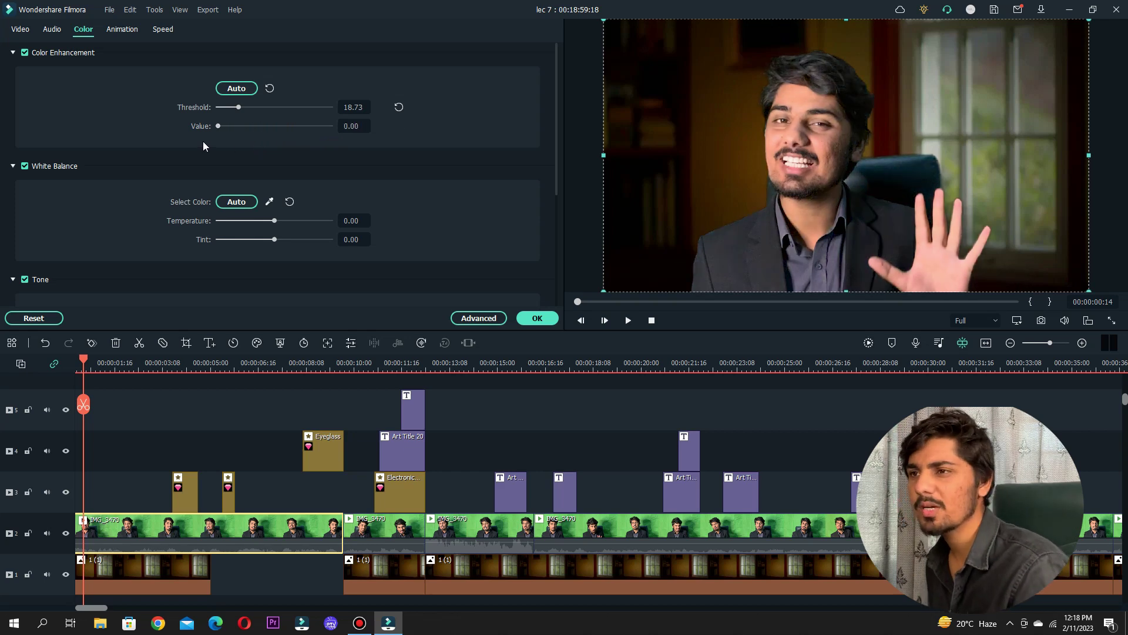
- Try automatic white balance on the talking-head clip, and reset the white balance
scroll(226, 147, down, 3)
scroll(206, 168, up, 3)
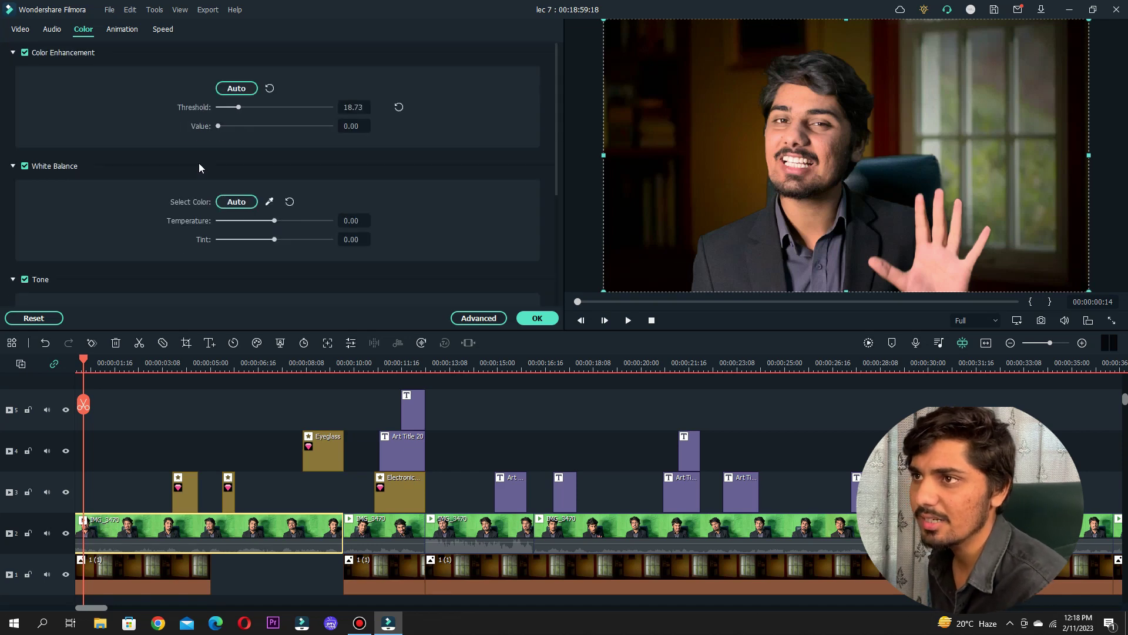
click(239, 205)
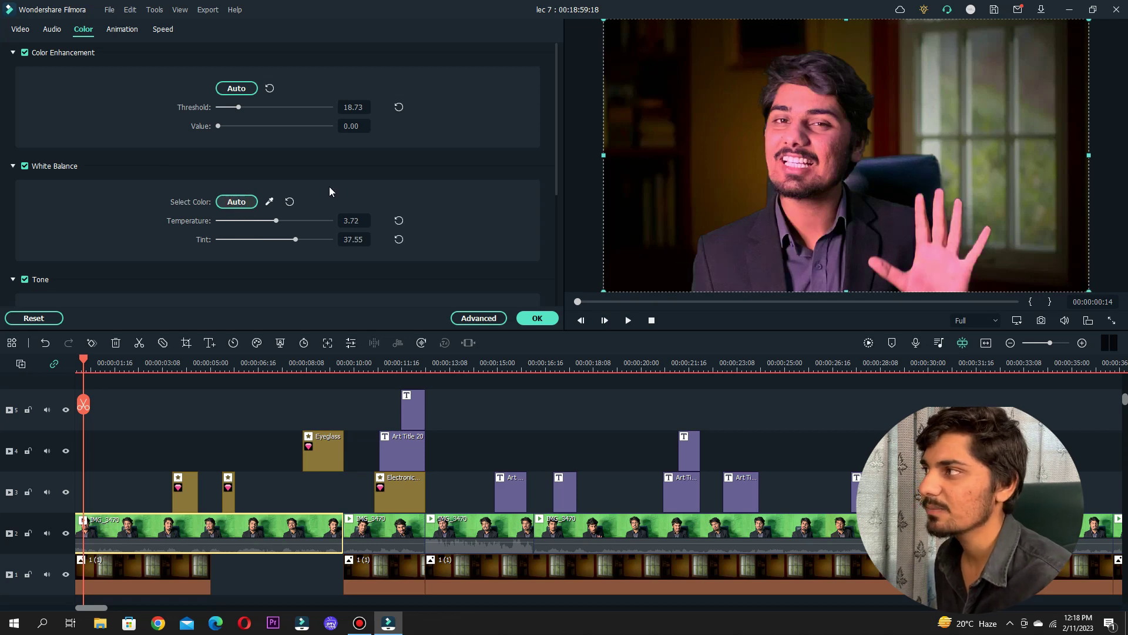
click(290, 203)
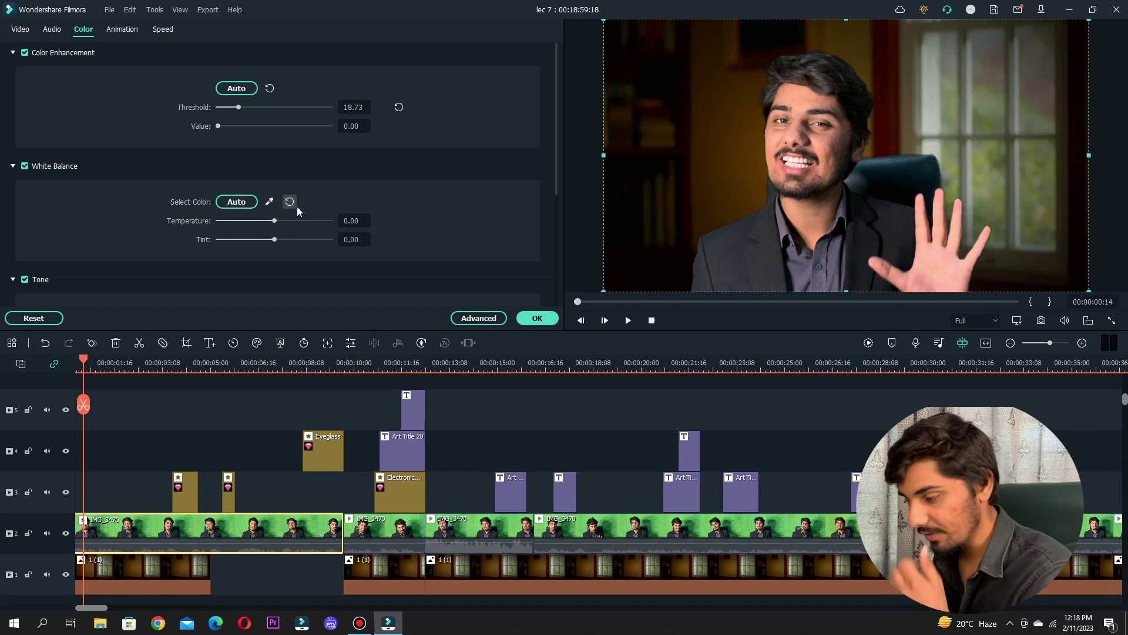
- Set the clip's white balance temperature to -11.46 and tint to 3.13
click(272, 221)
mouse_move(273, 221)
mouse_down()
mouse_move(293, 223)
mouse_move(268, 219)
mouse_up()
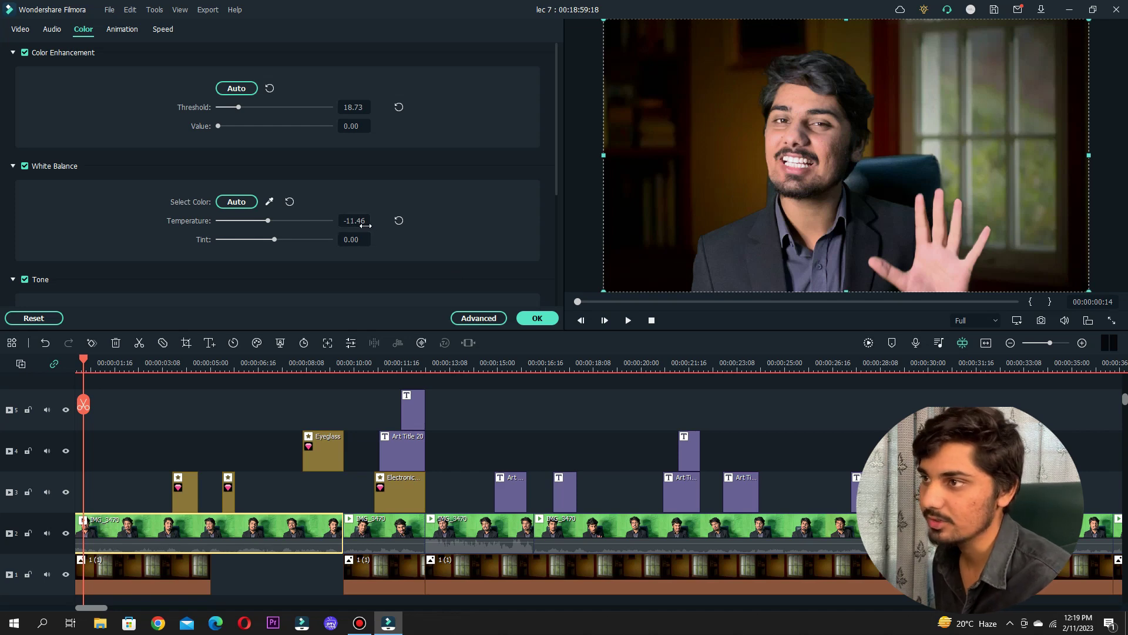
drag(275, 239, 288, 238)
drag(306, 239, 276, 245)
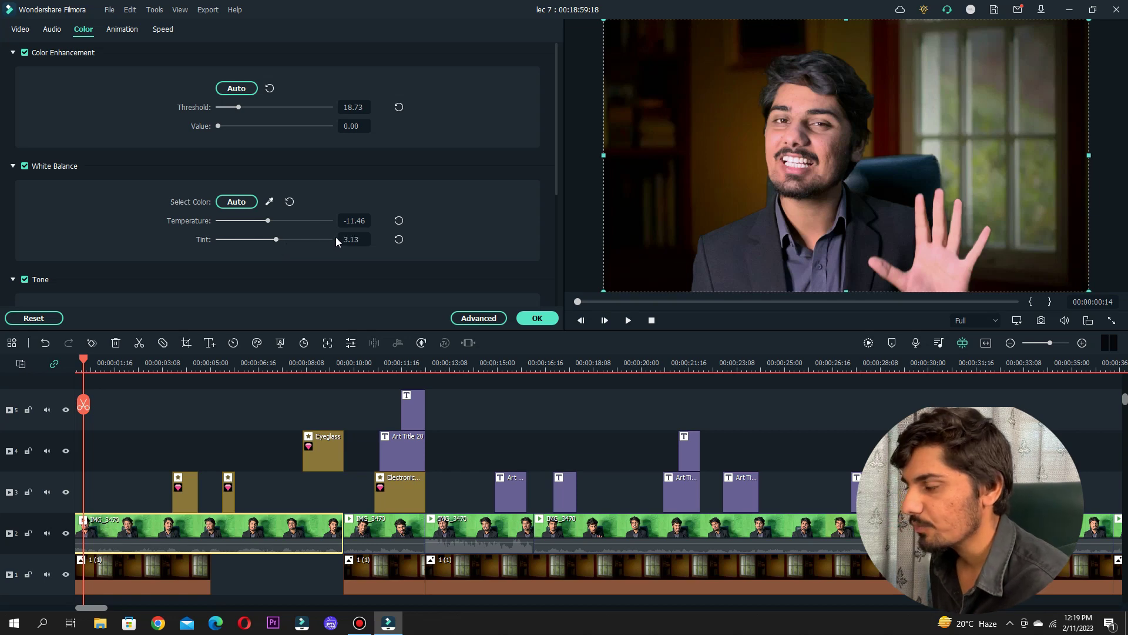
- Collapse the Color Enhancement, White Balance and Tone settings and expand Color Match
scroll(442, 223, down, 3)
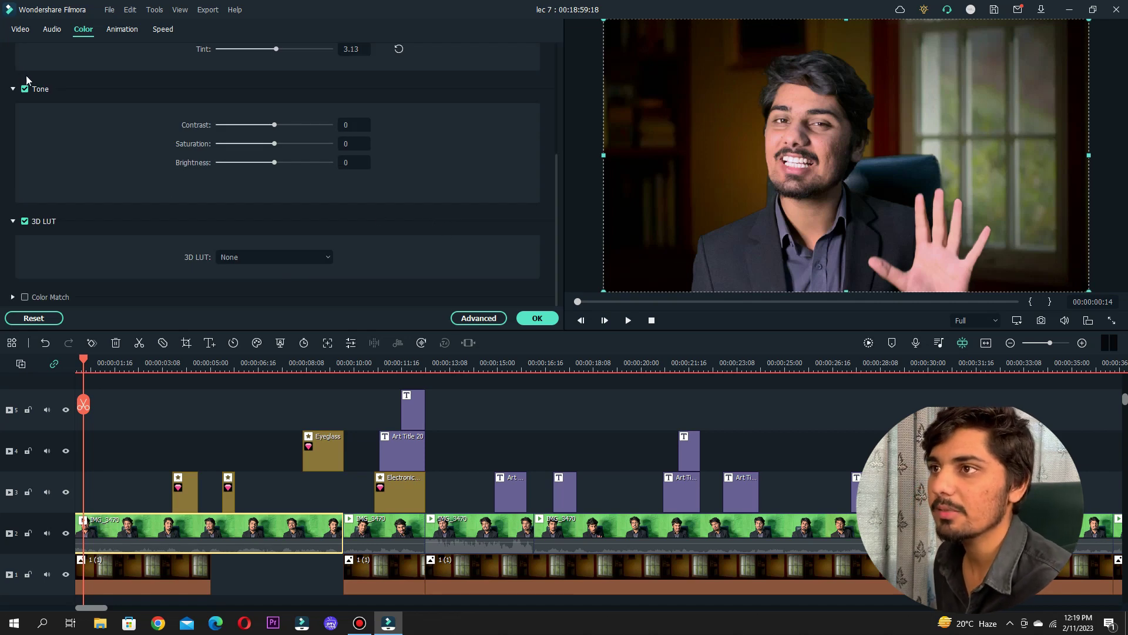
click(14, 92)
click(13, 92)
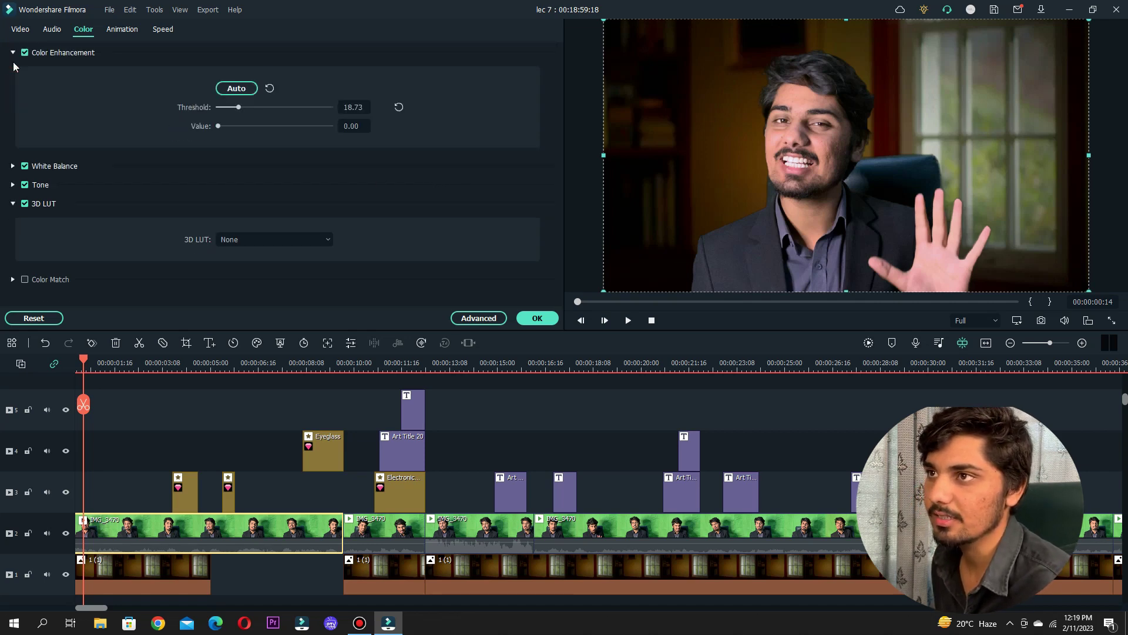
click(13, 59)
click(13, 184)
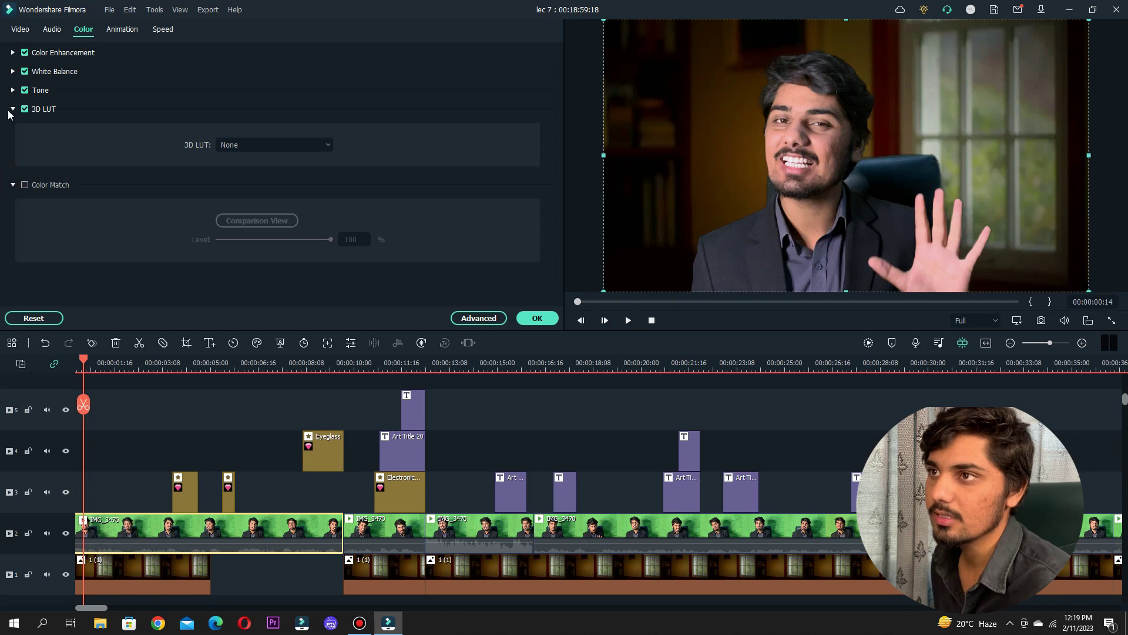
- Recheck the Color Enhancement and White Balance settings, expand Tone, and switch White Balance off and on to compare the look
click(12, 53)
click(13, 53)
click(12, 72)
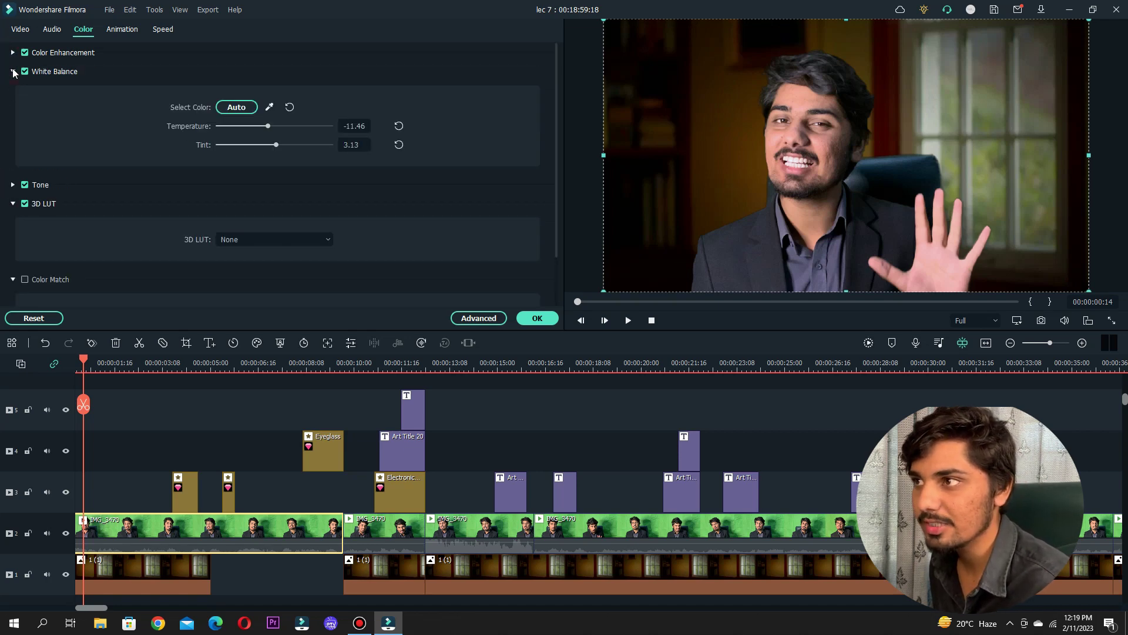
click(13, 72)
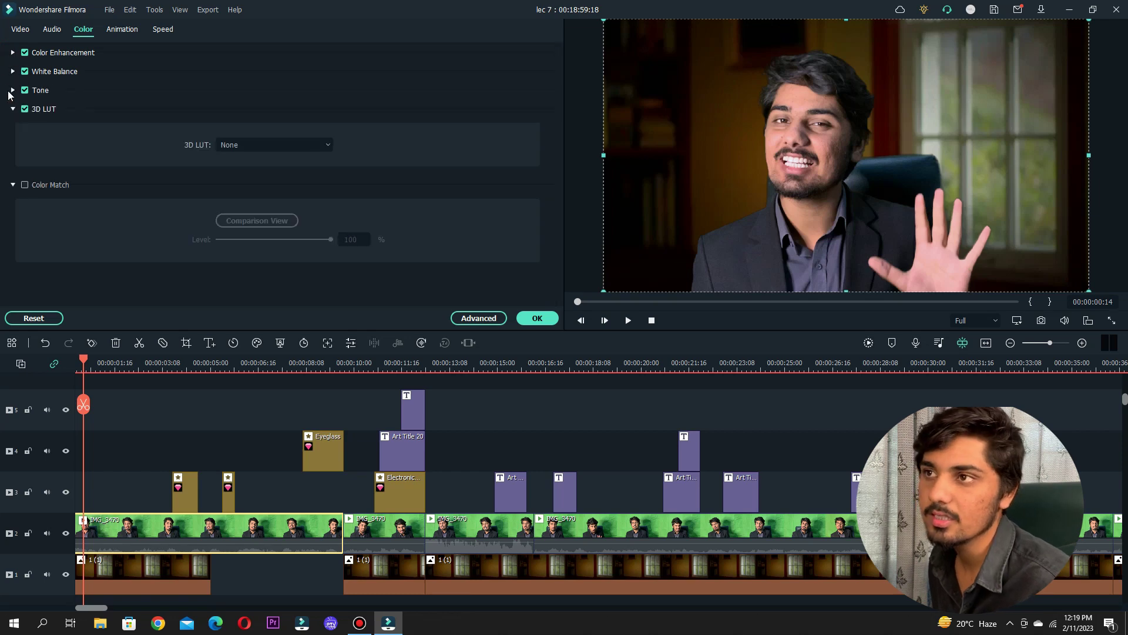
click(13, 90)
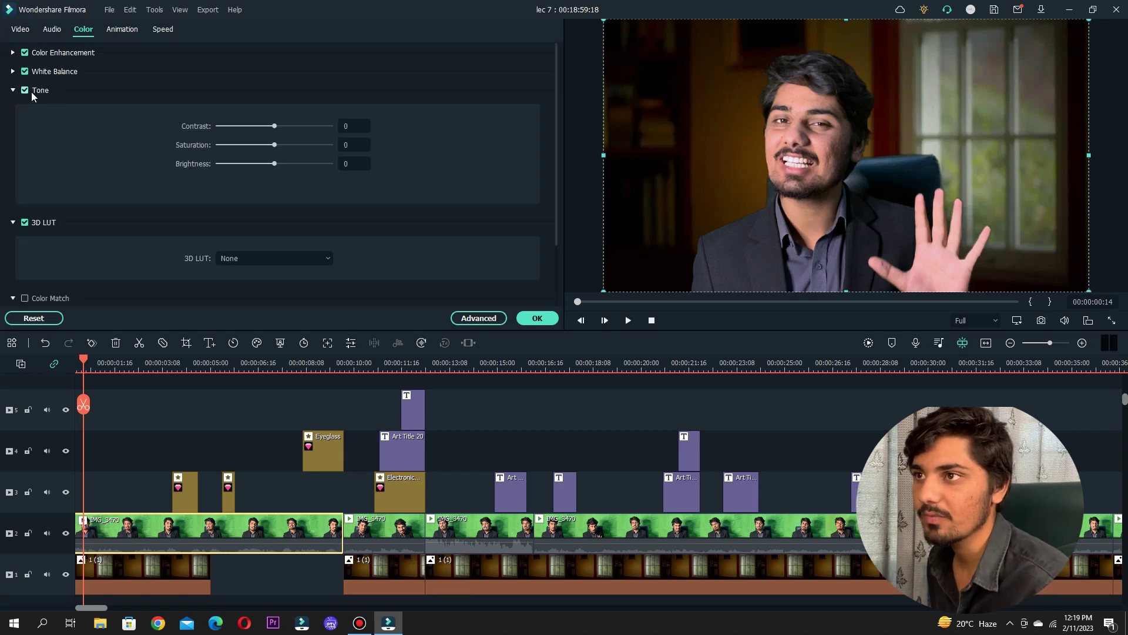
click(26, 71)
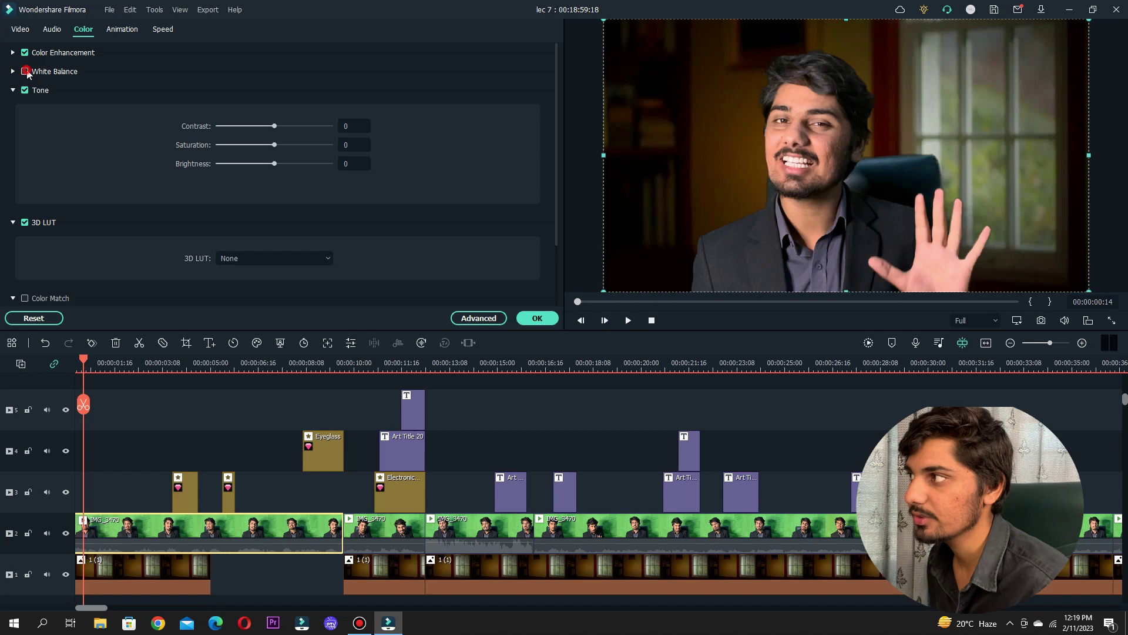
click(13, 71)
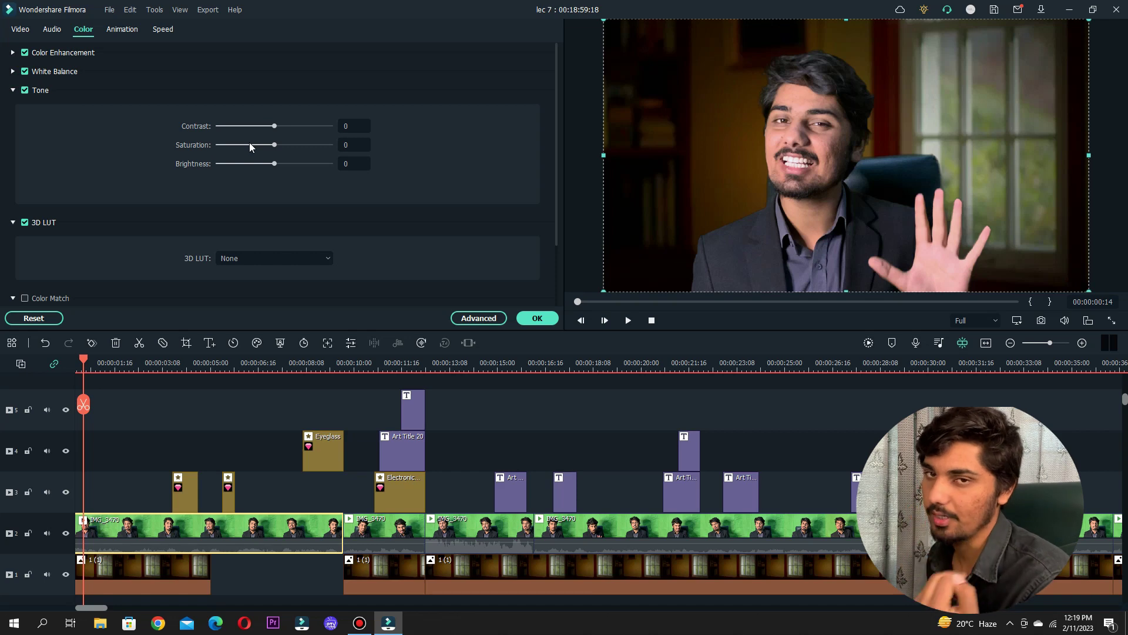
- Adjust the clip's tone to contrast 14, saturation -25 and brightness -31
click(276, 125)
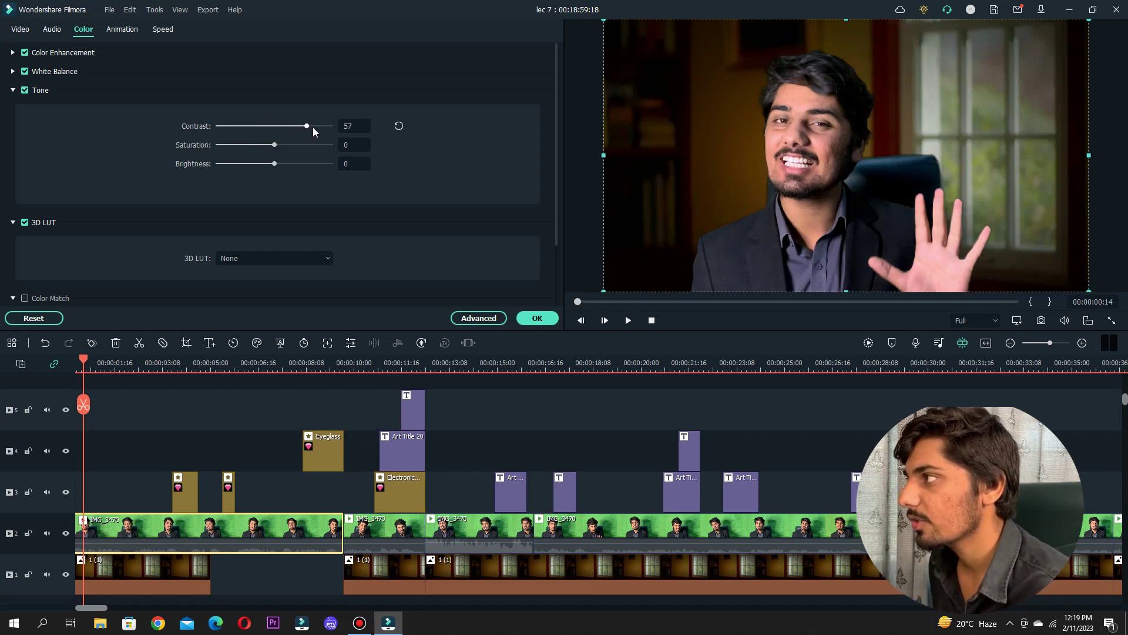
drag(329, 132, 280, 134)
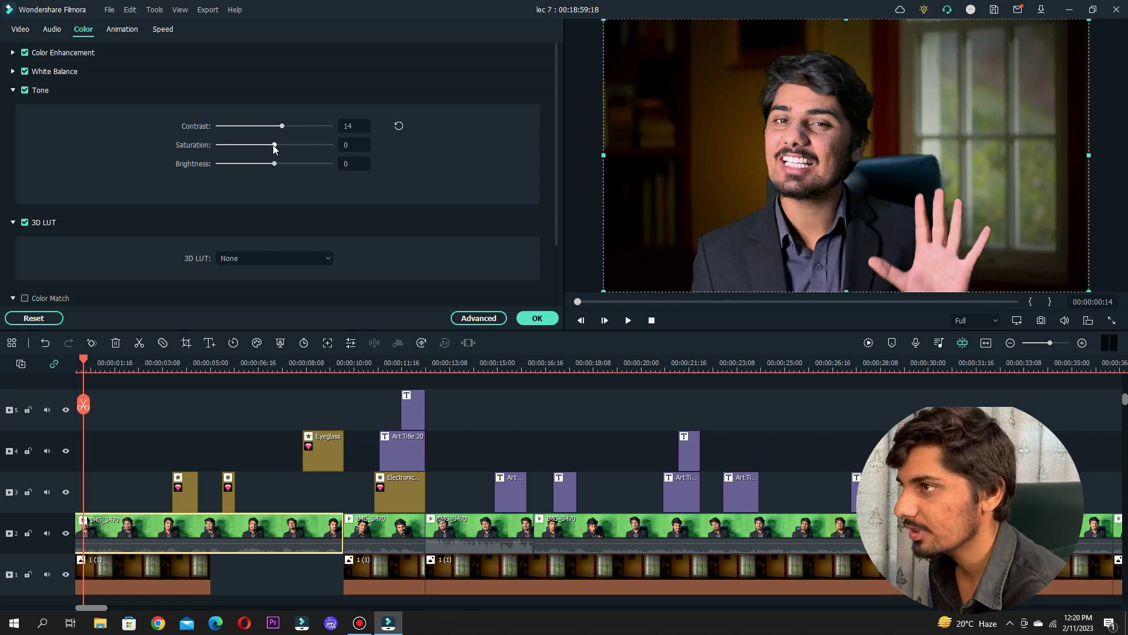
mouse_move(273, 144)
mouse_down()
mouse_move(300, 143)
mouse_move(267, 146)
mouse_up()
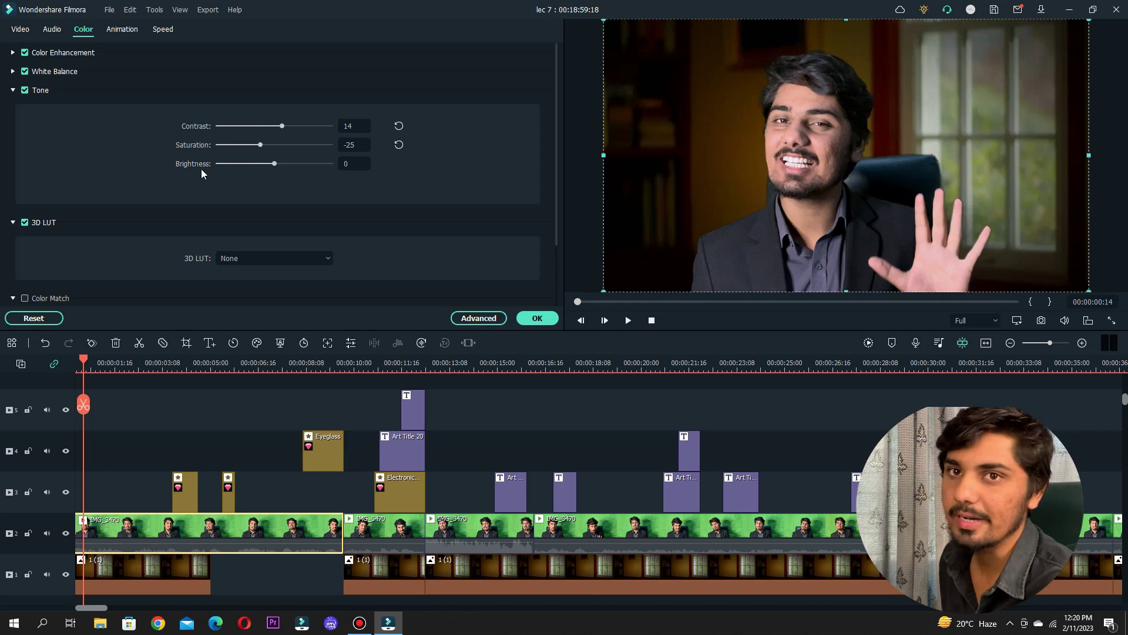
mouse_move(274, 163)
mouse_down()
mouse_move(298, 163)
mouse_move(267, 168)
mouse_up()
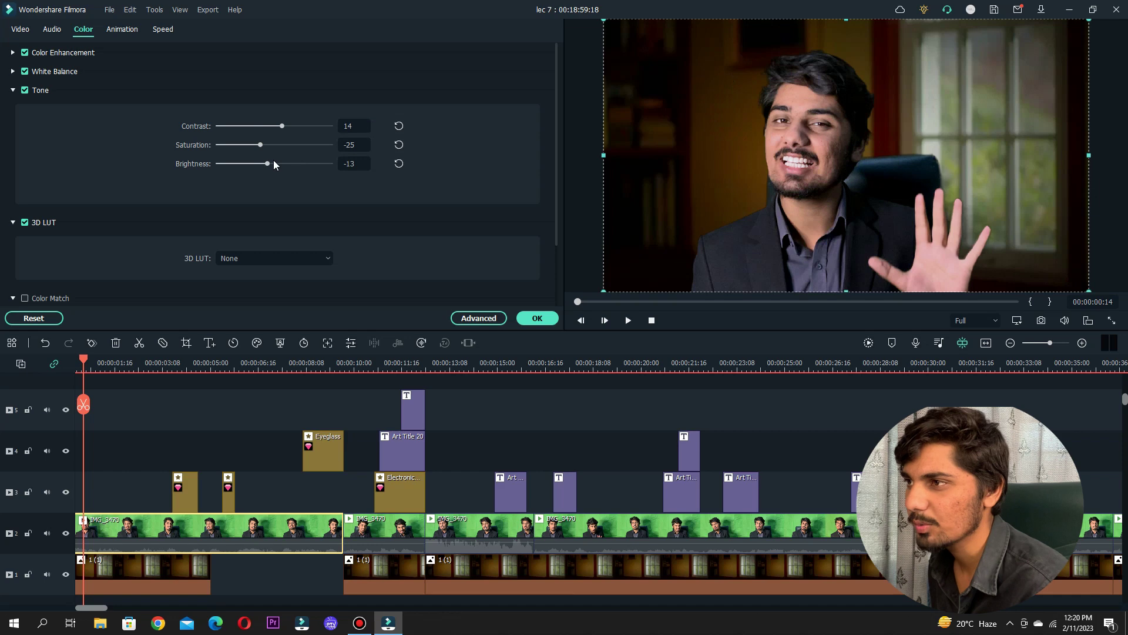
drag(266, 164, 261, 169)
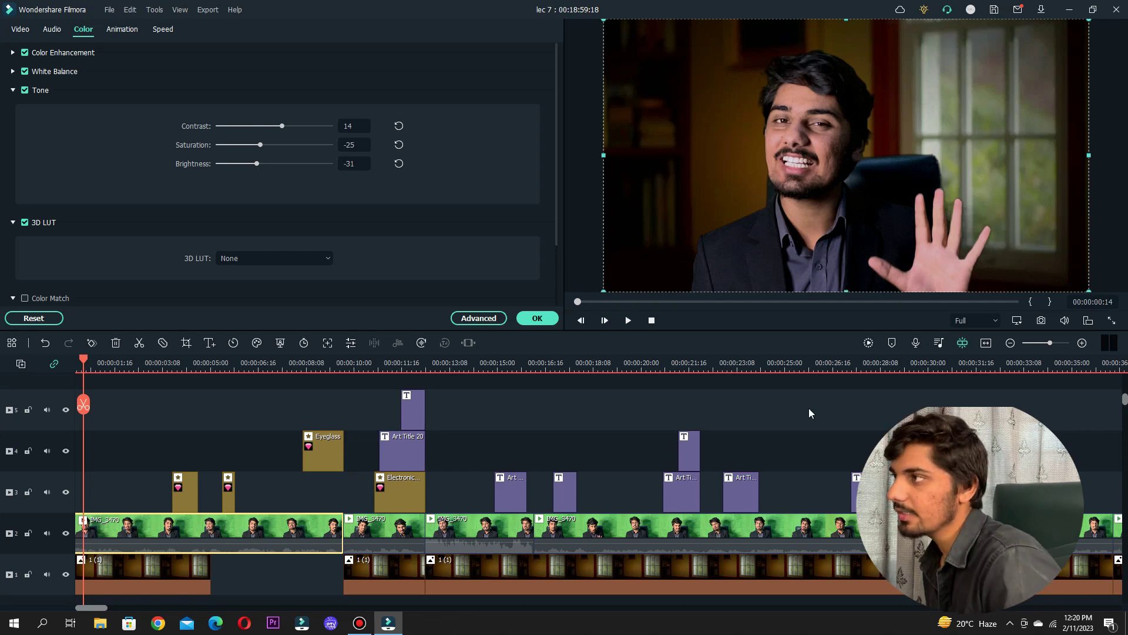
- Try the 007 Series, Batman and Cool Film 3D LUTs on the clip, and reset the LUT
scroll(458, 231, down, 2)
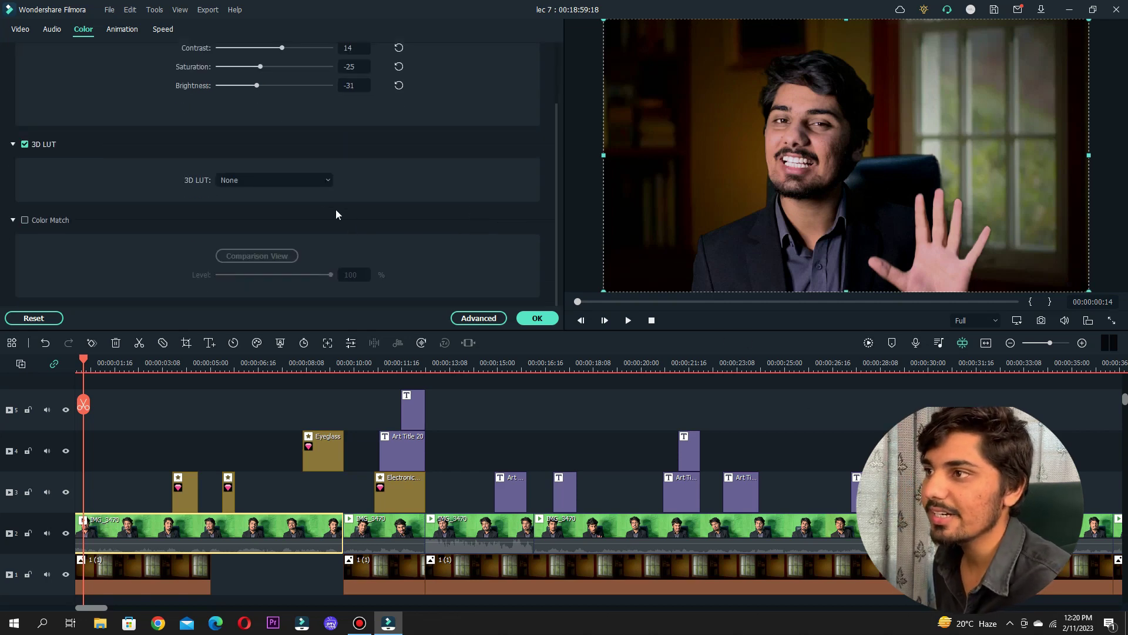
click(317, 181)
click(286, 244)
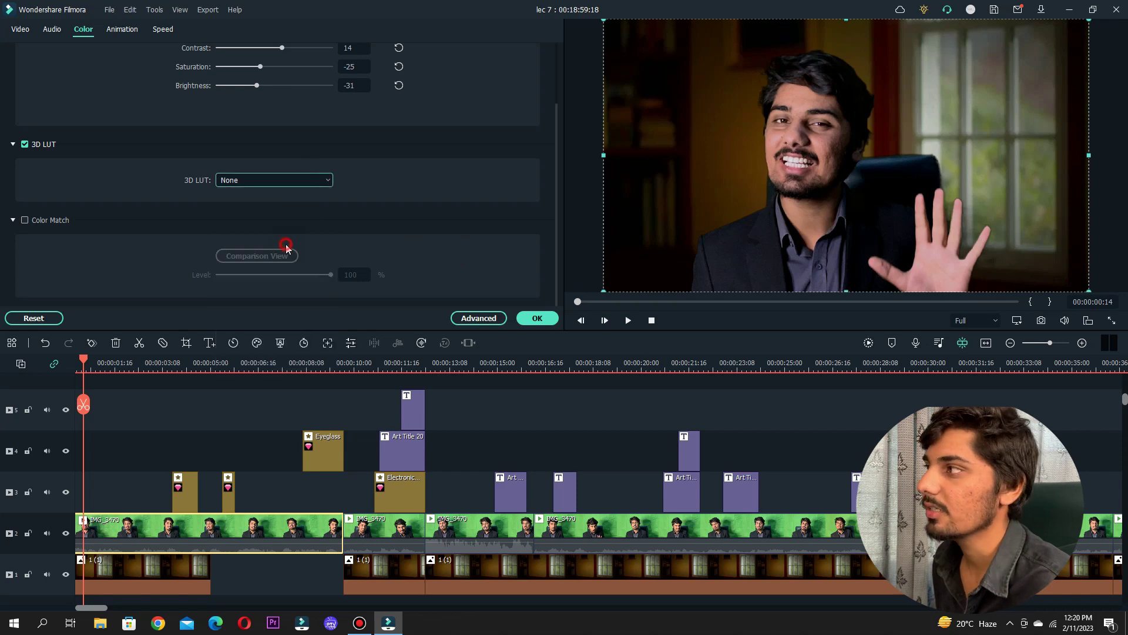
click(302, 182)
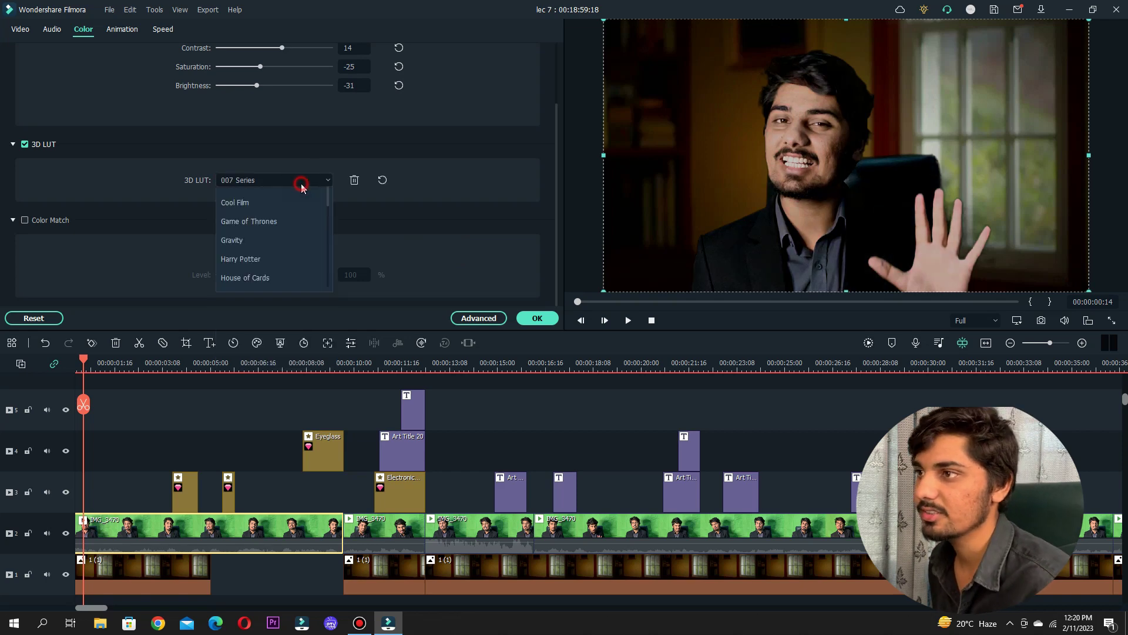
click(290, 259)
click(295, 180)
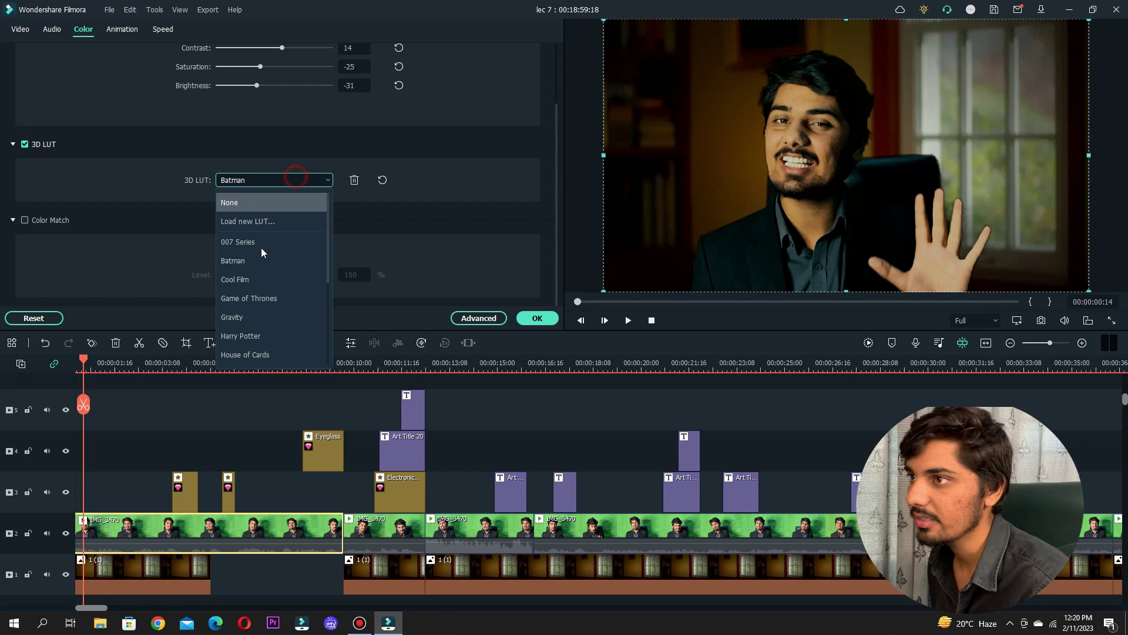
click(272, 278)
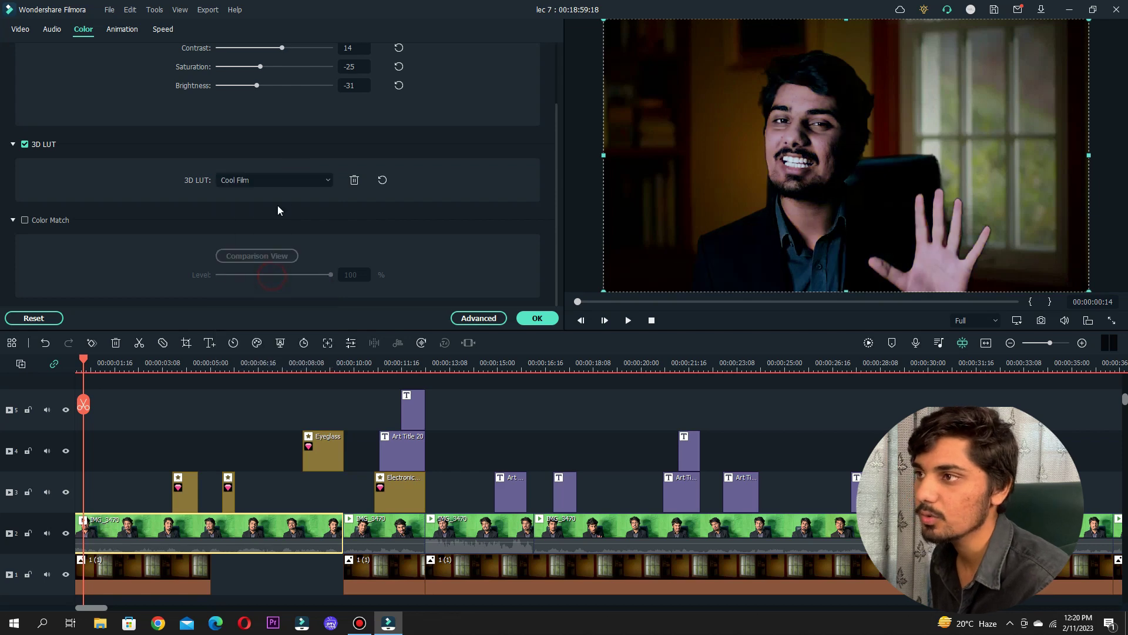
click(382, 179)
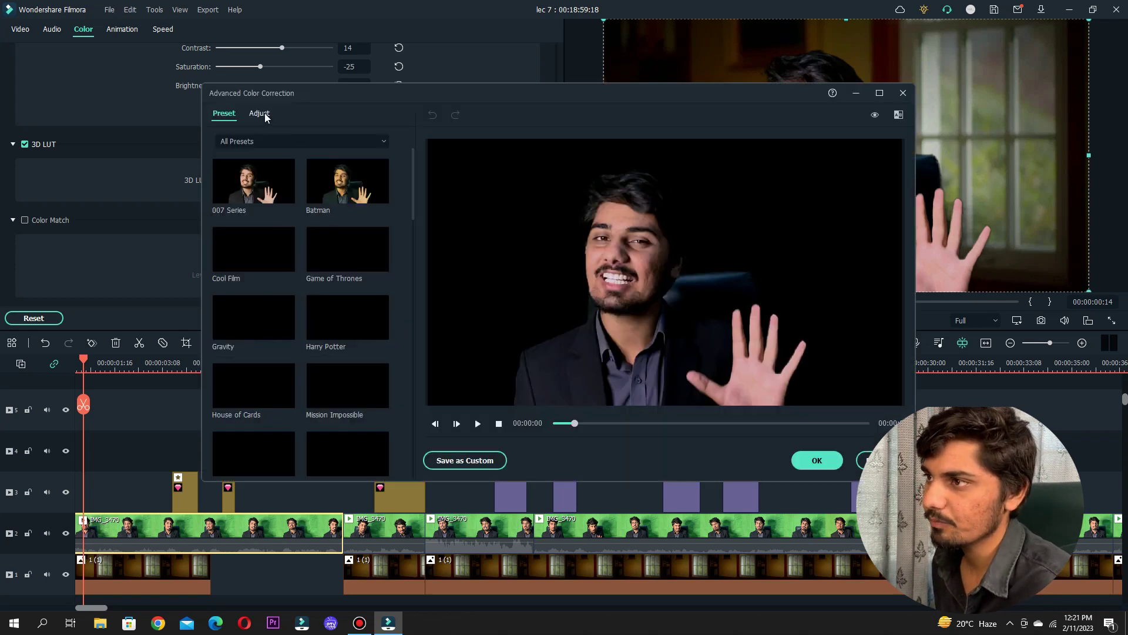
- Look through the advanced color presets and the Color Enhancement, White Balance and 3D LUT adjustments
scroll(264, 305, down, 8)
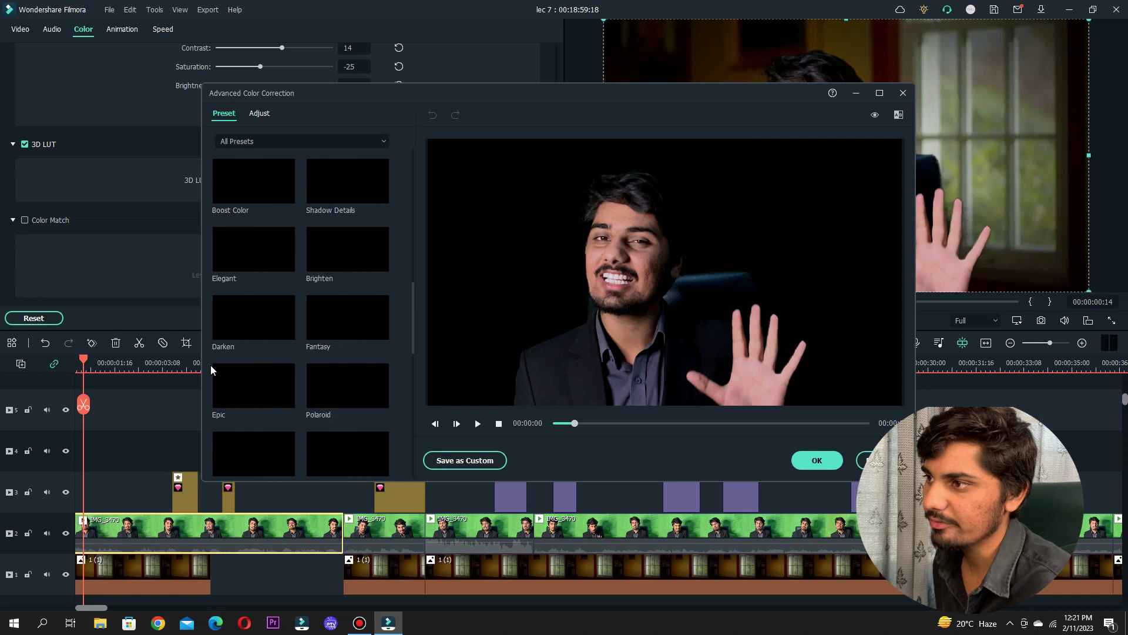
click(260, 114)
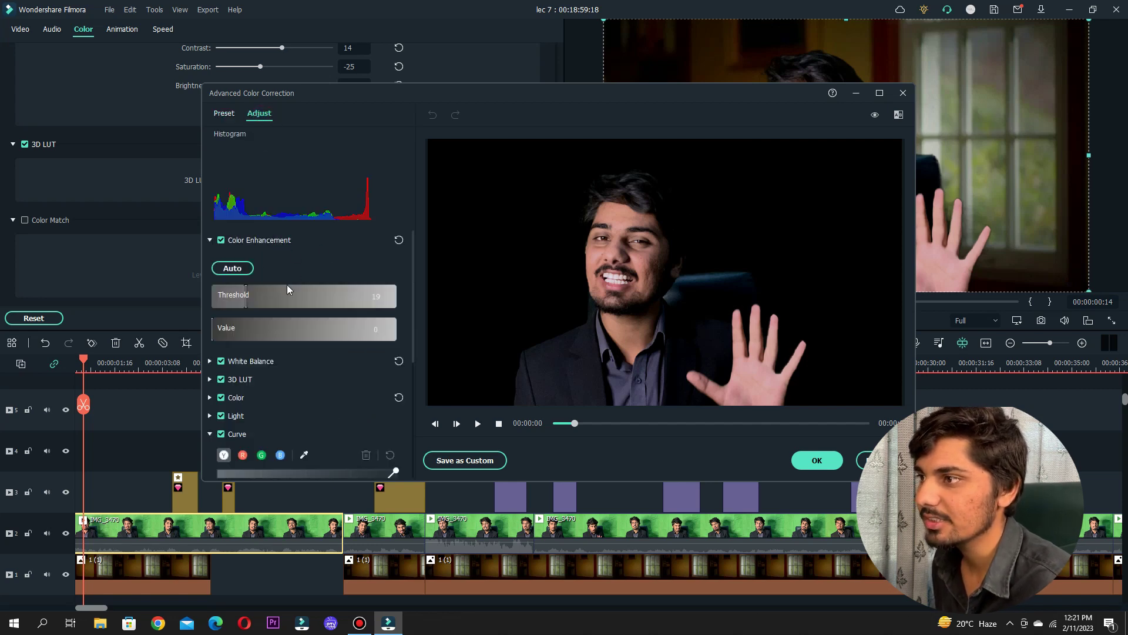
scroll(264, 303, down, 2)
scroll(302, 297, up, 2)
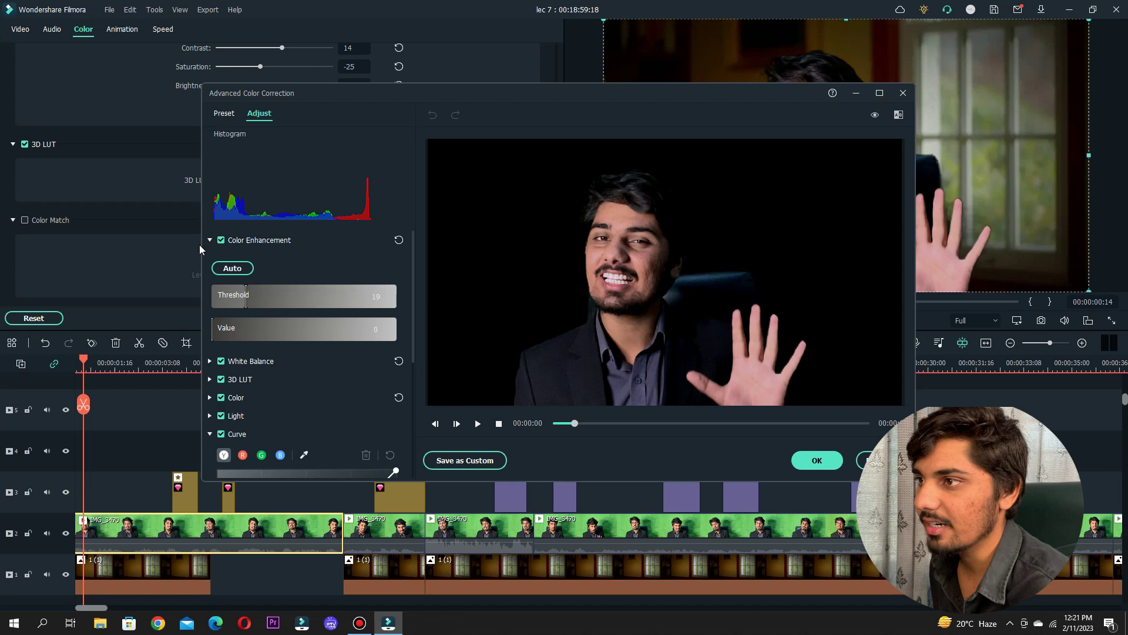
click(211, 240)
click(211, 258)
click(210, 259)
click(210, 277)
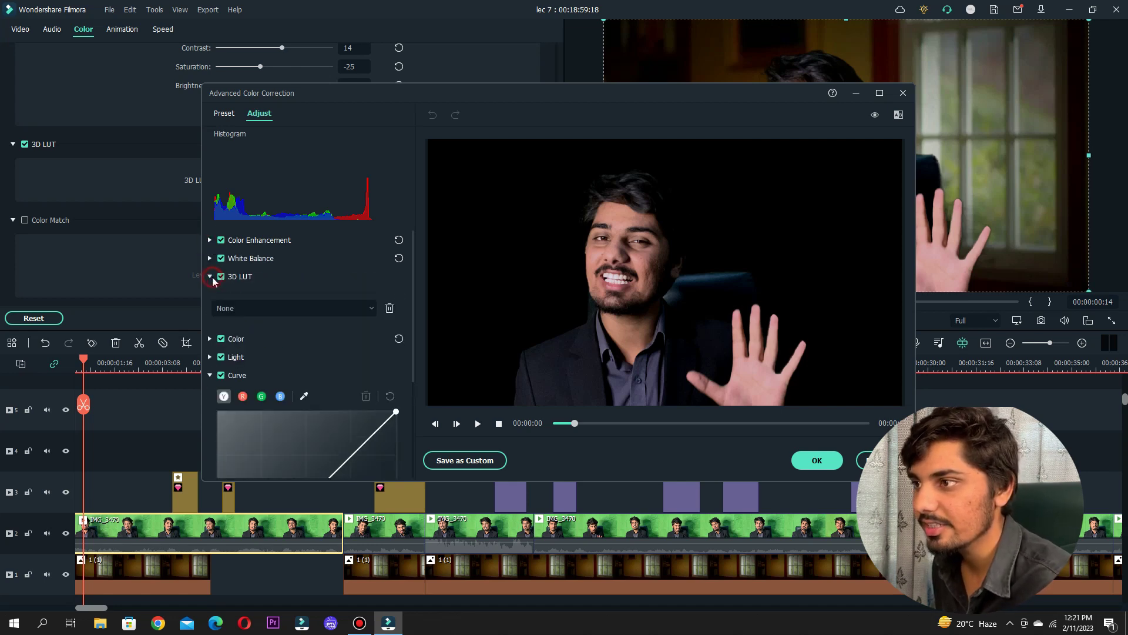
click(211, 277)
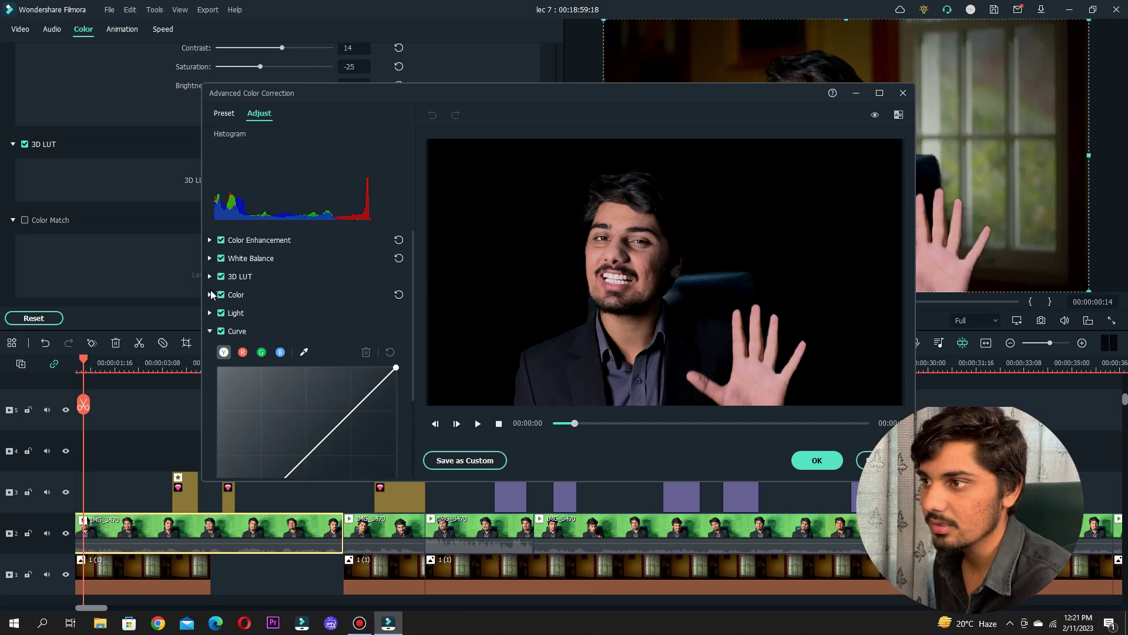
- Expand the advanced Color adjustments and try out the Exposure and Vibrance sliders, leaving both at 0
click(210, 294)
scroll(211, 312, down, 1)
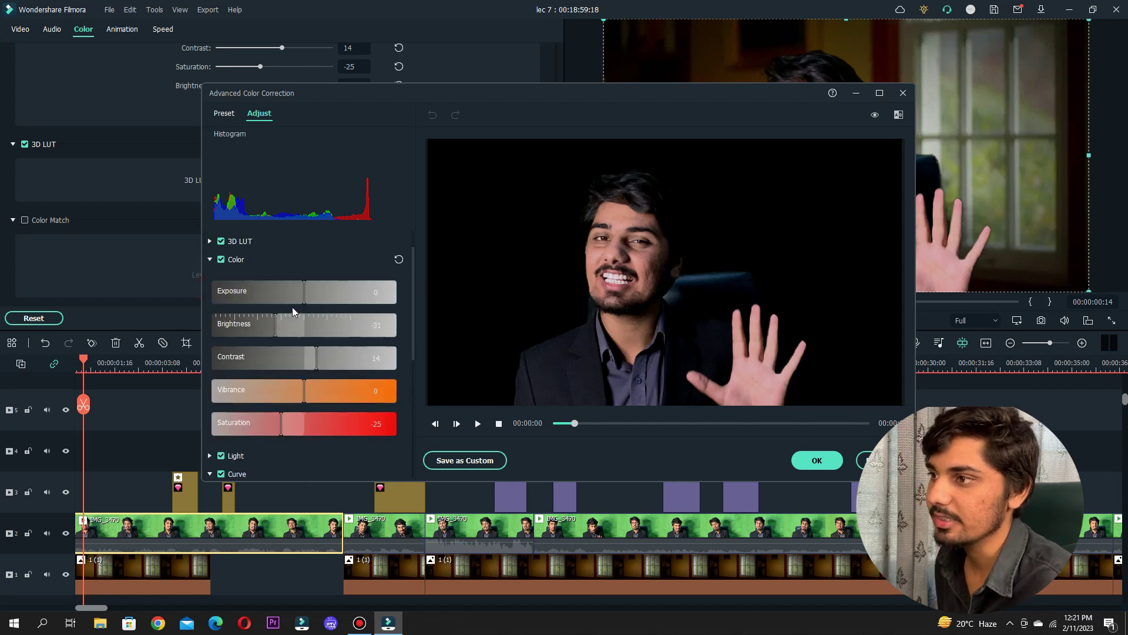
mouse_move(304, 294)
mouse_down()
mouse_move(318, 295)
mouse_move(304, 294)
mouse_up()
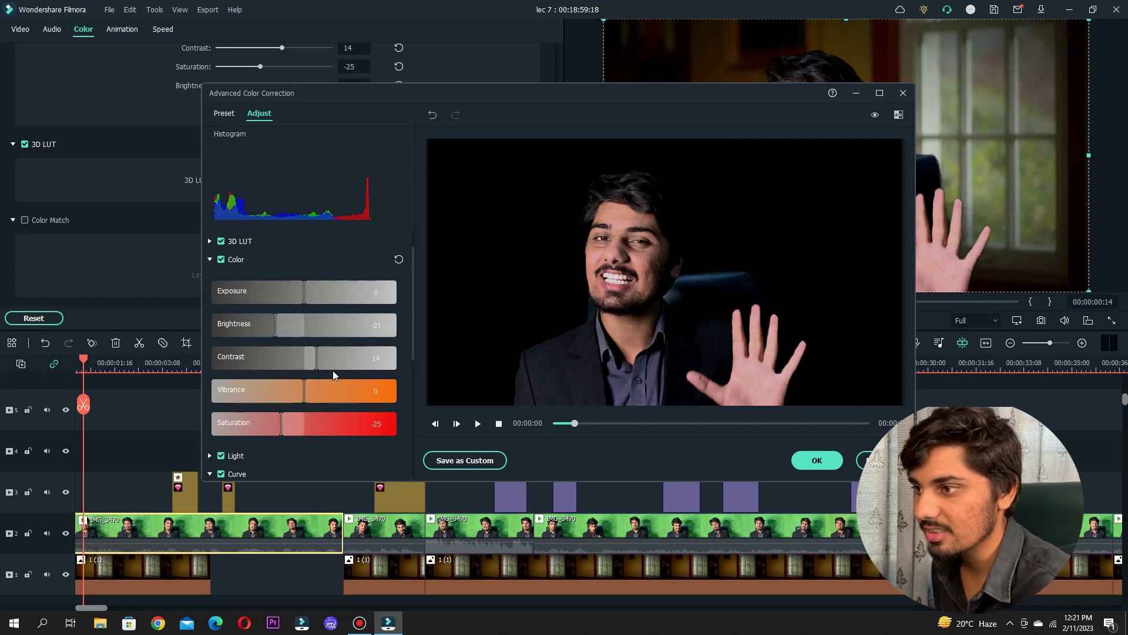
mouse_move(305, 394)
mouse_down()
mouse_move(344, 394)
mouse_move(304, 390)
mouse_up()
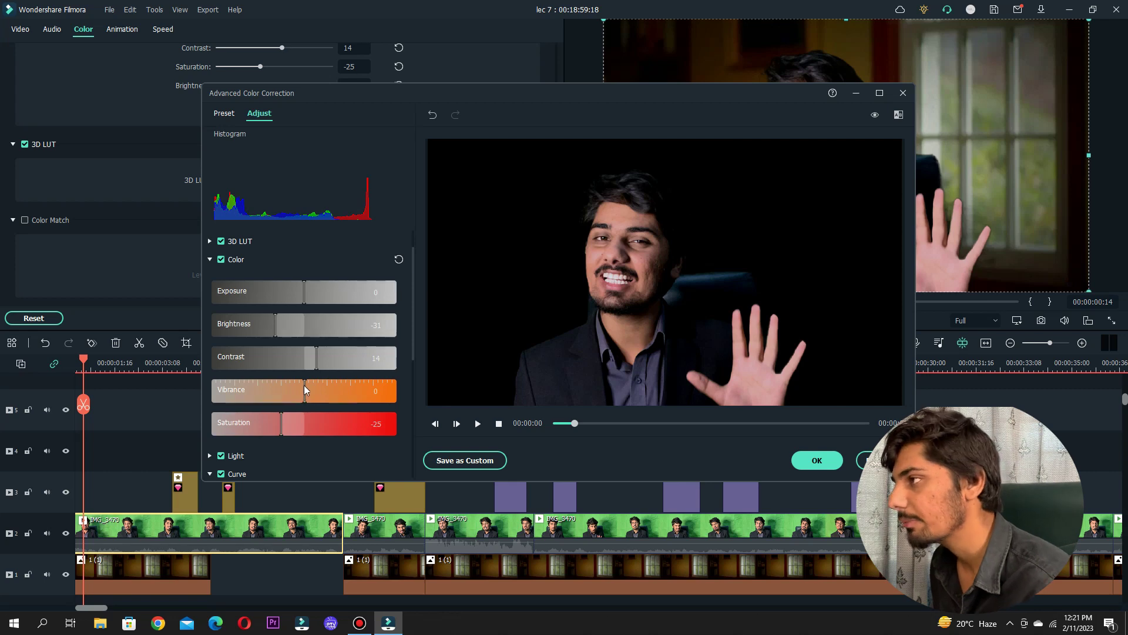
- Try Light adjustments of highlights 5, shadows -5, whites -5 and blacks 5 on the clip
scroll(245, 386, down, 1)
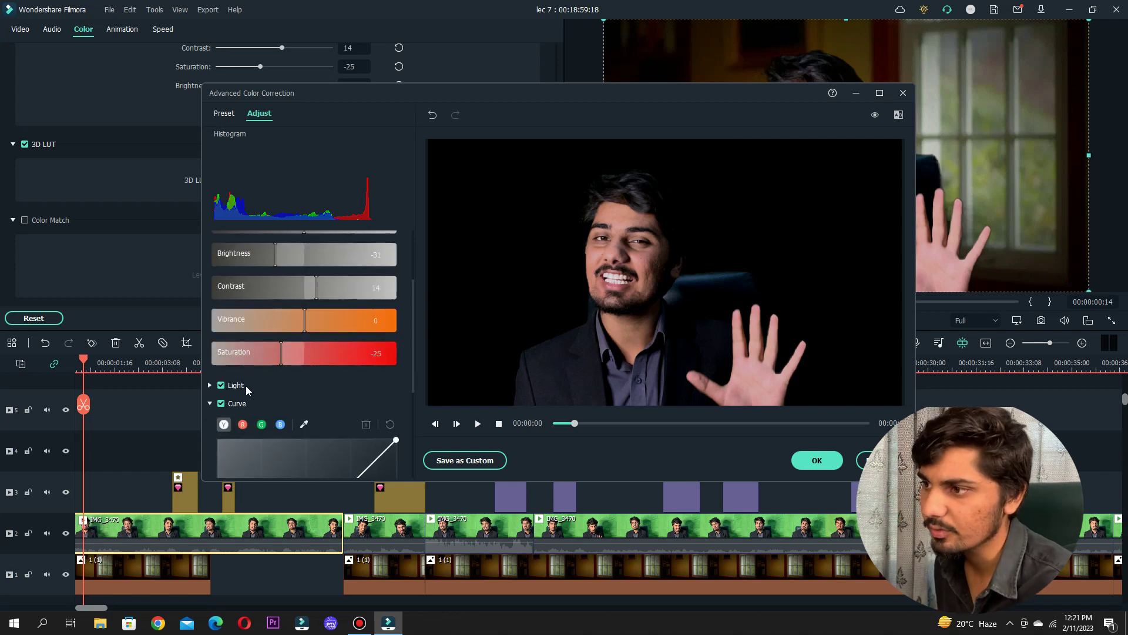
click(210, 385)
scroll(245, 407, down, 1)
mouse_move(304, 346)
mouse_down()
mouse_move(332, 347)
mouse_move(309, 340)
mouse_up()
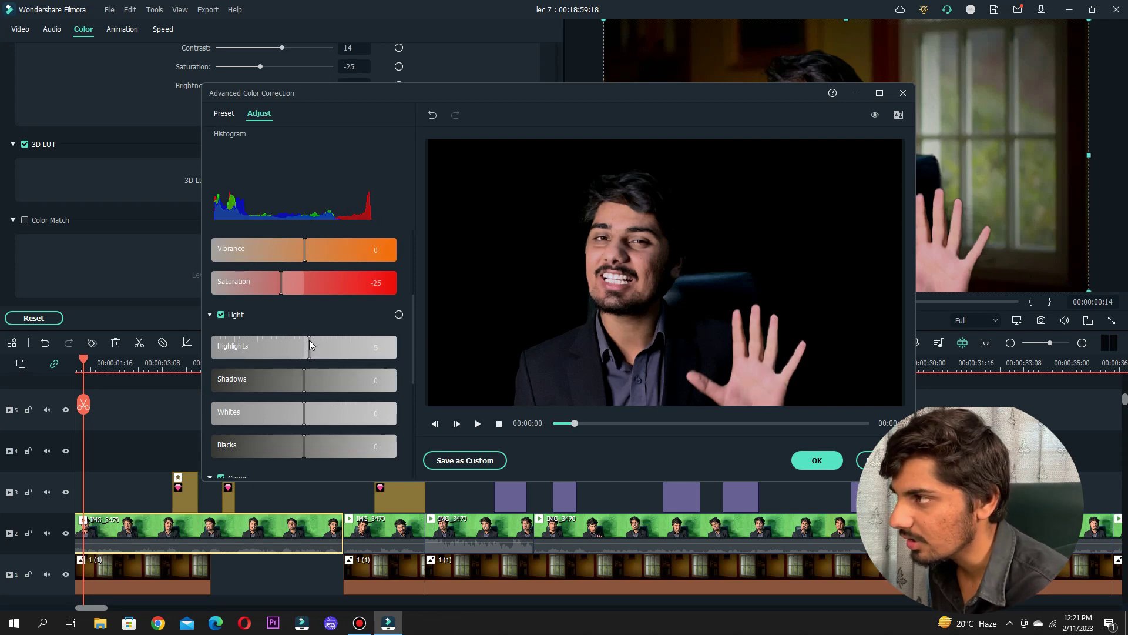
drag(307, 372, 295, 407)
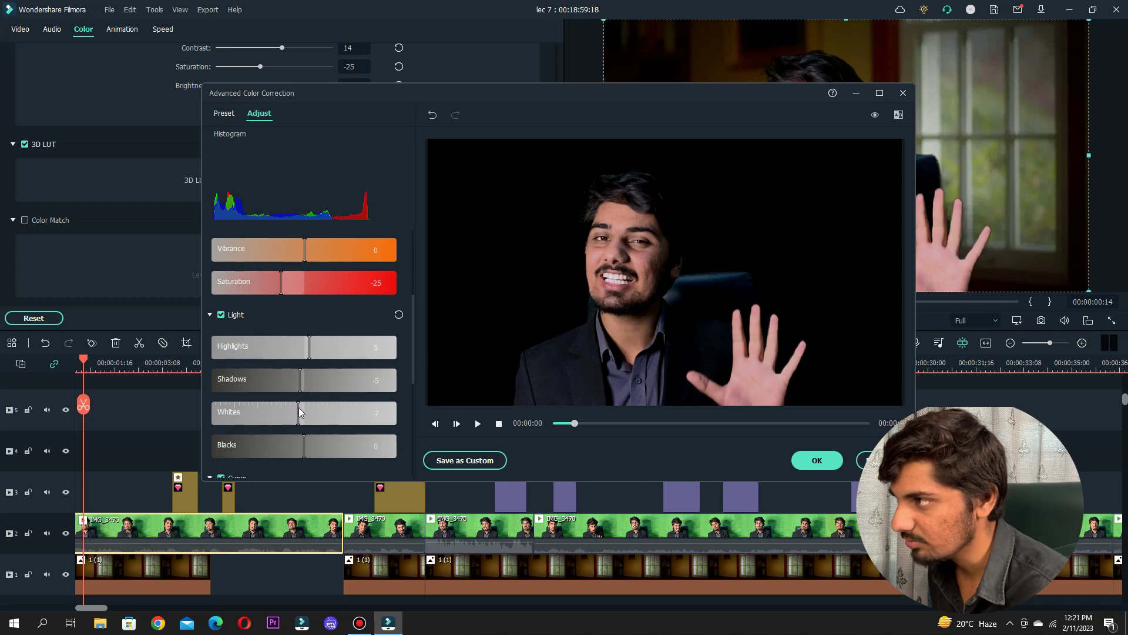
mouse_move(312, 445)
mouse_down()
mouse_move(325, 445)
mouse_move(271, 444)
mouse_move(310, 444)
mouse_up()
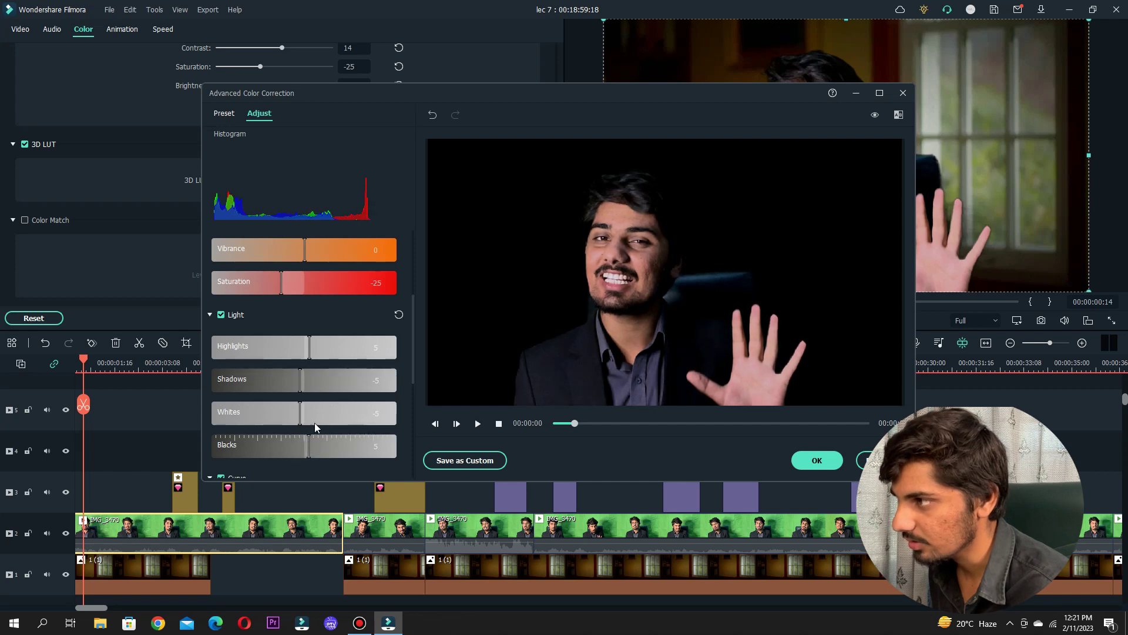
- Add a control point at the middle of the white curve in the Curve adjustments
scroll(301, 404, down, 3)
scroll(270, 386, down, 2)
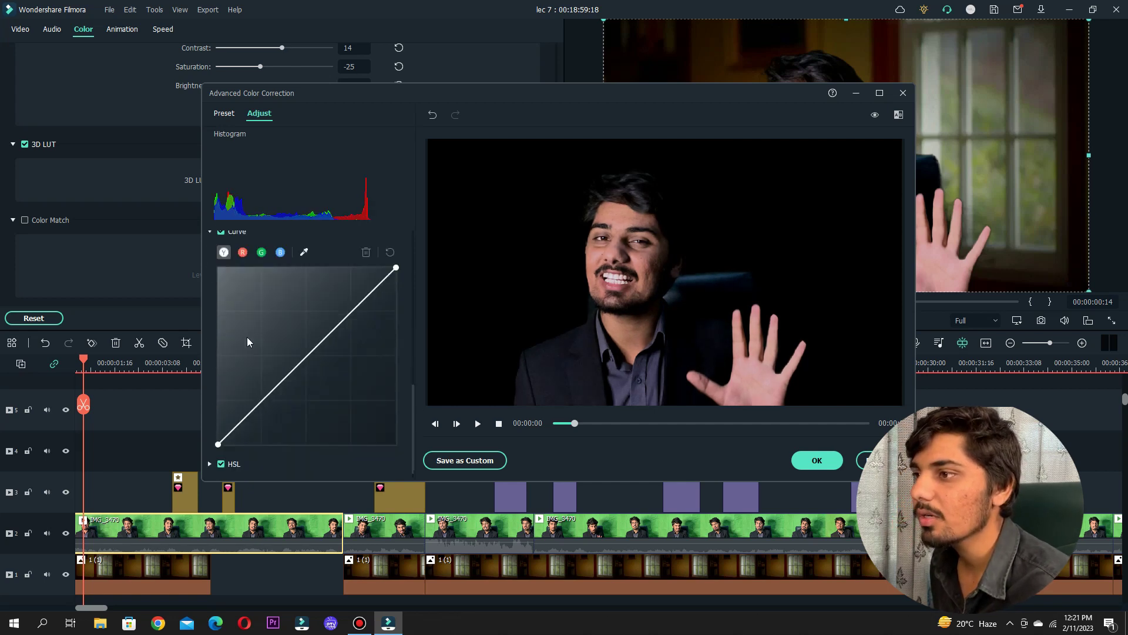
mouse_move(316, 352)
mouse_down()
mouse_move(287, 345)
mouse_move(308, 359)
mouse_up()
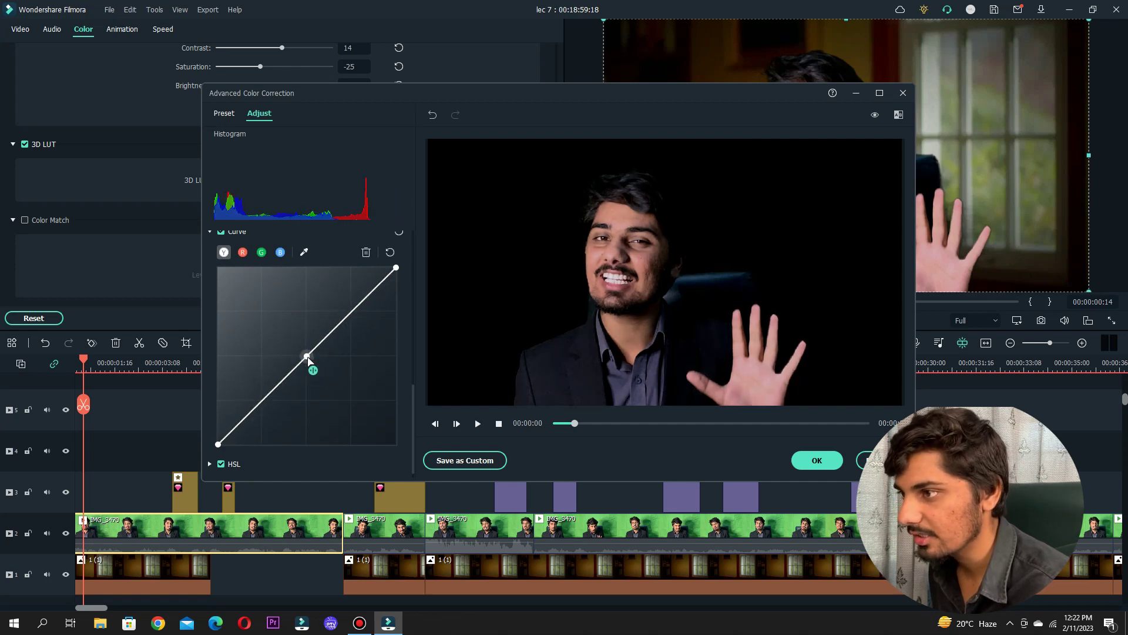
- Expand the HSL adjustments, select orange, and close Advanced Color Correction without applying the changes
scroll(368, 359, down, 1)
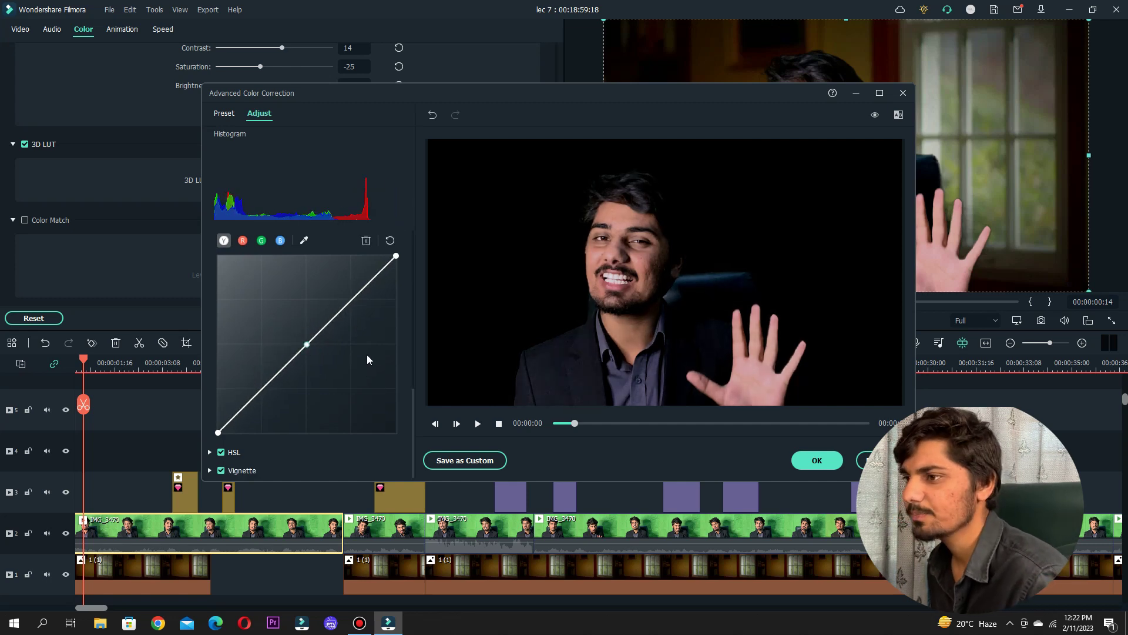
click(211, 451)
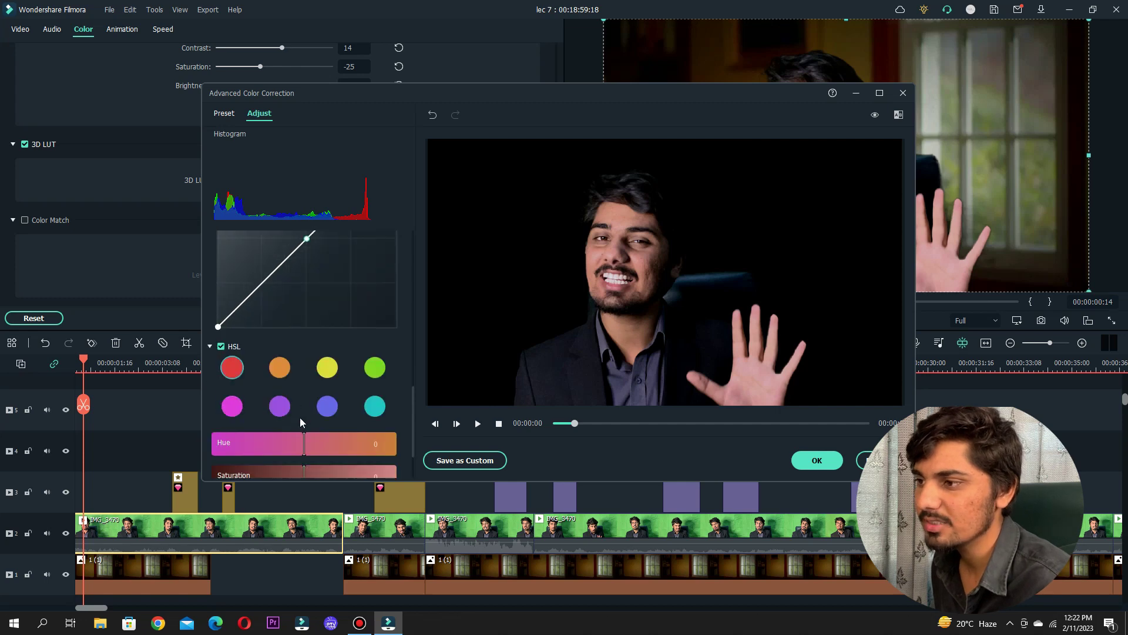
click(279, 296)
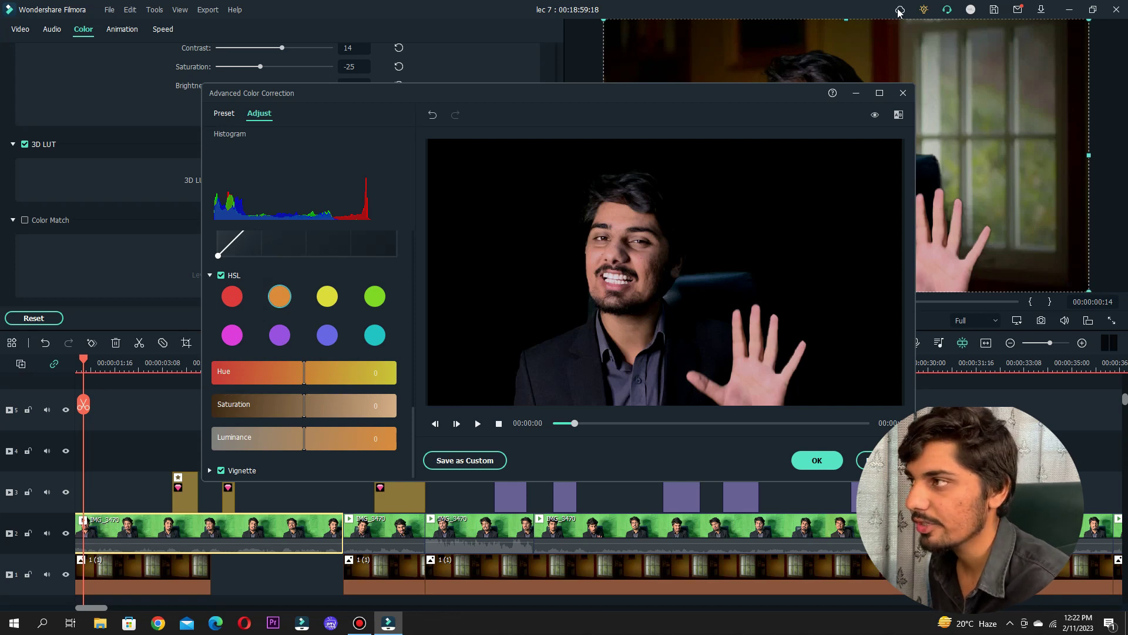
click(903, 93)
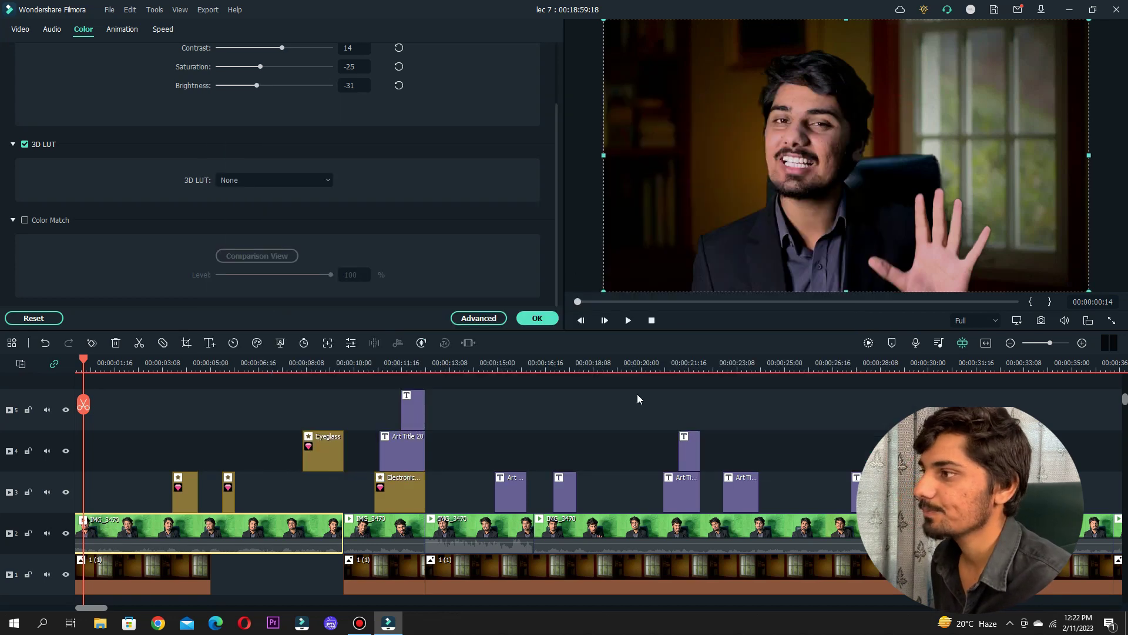
- Close the clip's color settings and briefly play back the graded clip
click(529, 396)
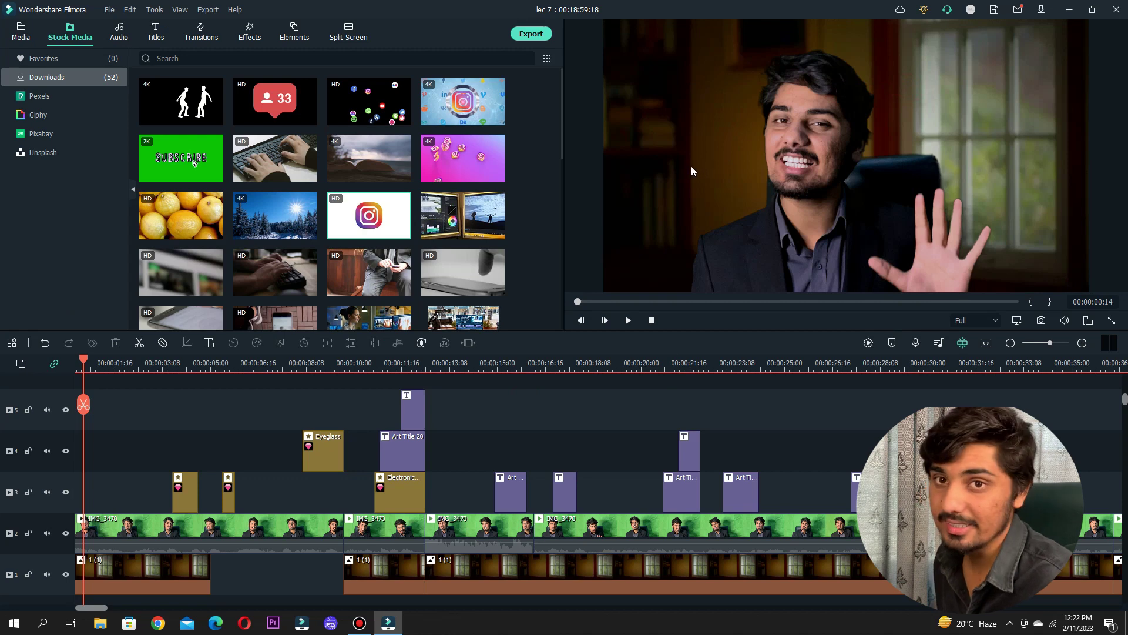
click(628, 320)
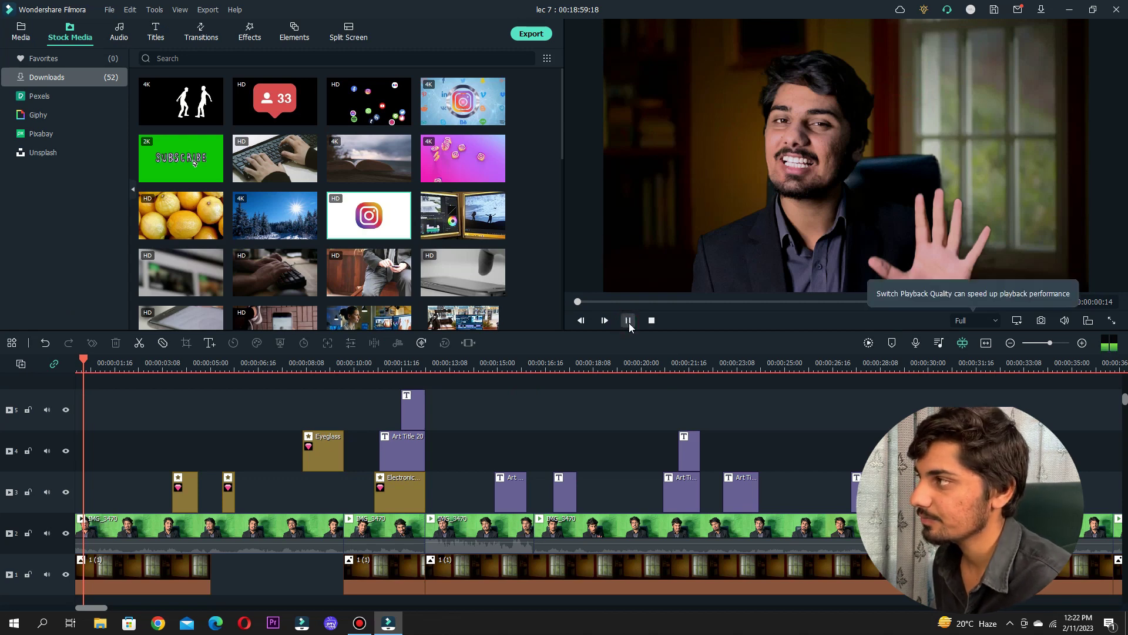
click(628, 321)
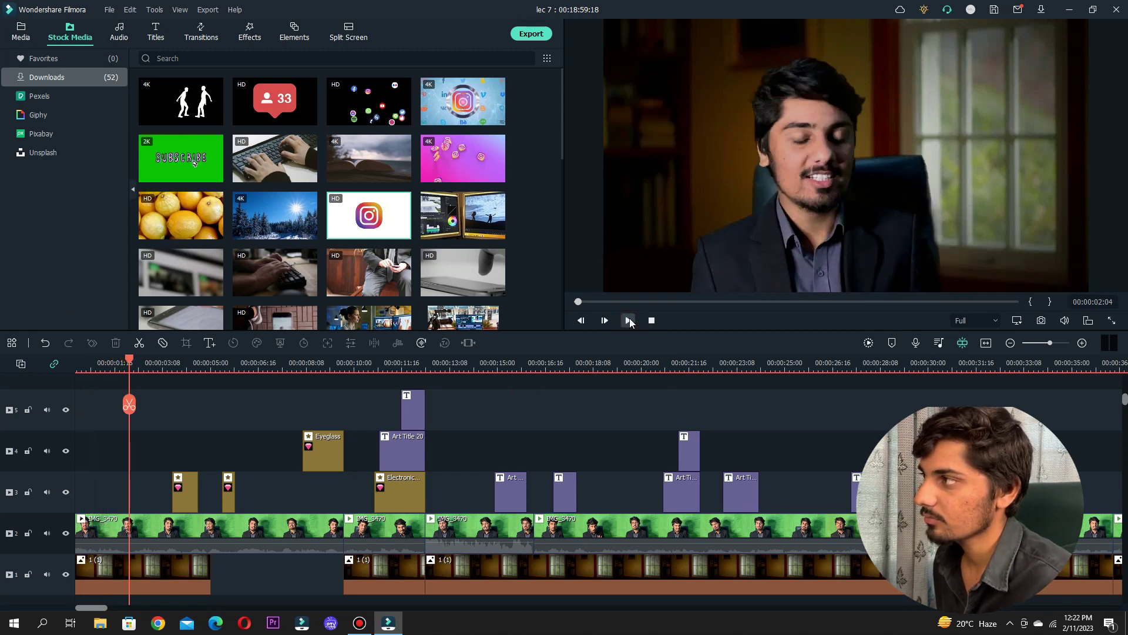
- Compare the first green-screen clip with and without its color settings, and reset them to their defaults
scroll(220, 481, down, 2)
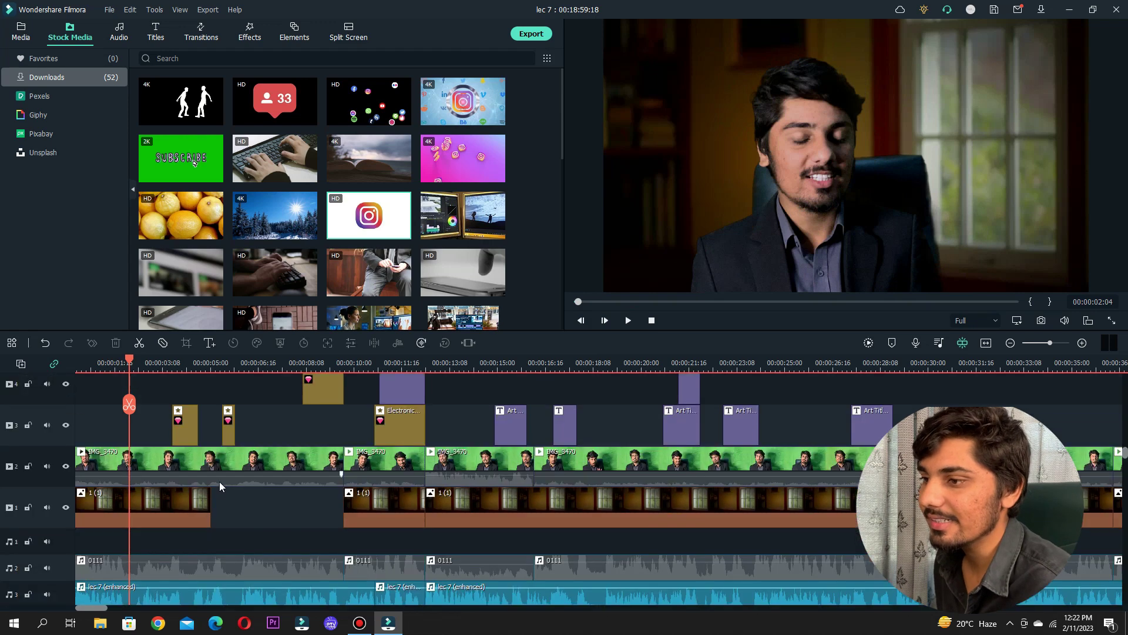
double_click(226, 467)
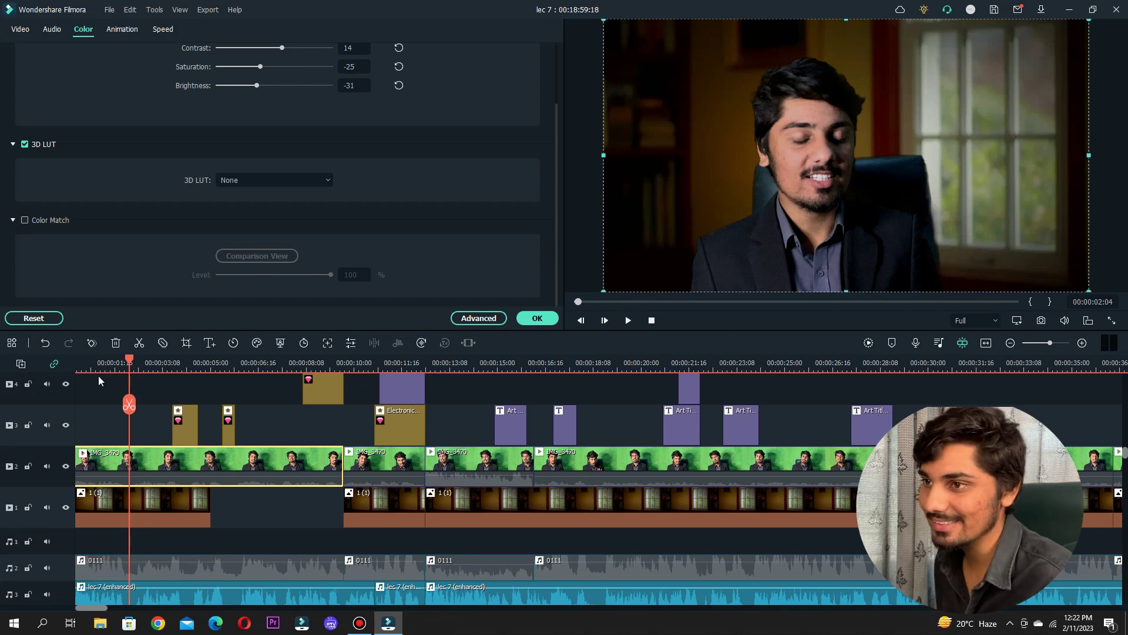
click(18, 317)
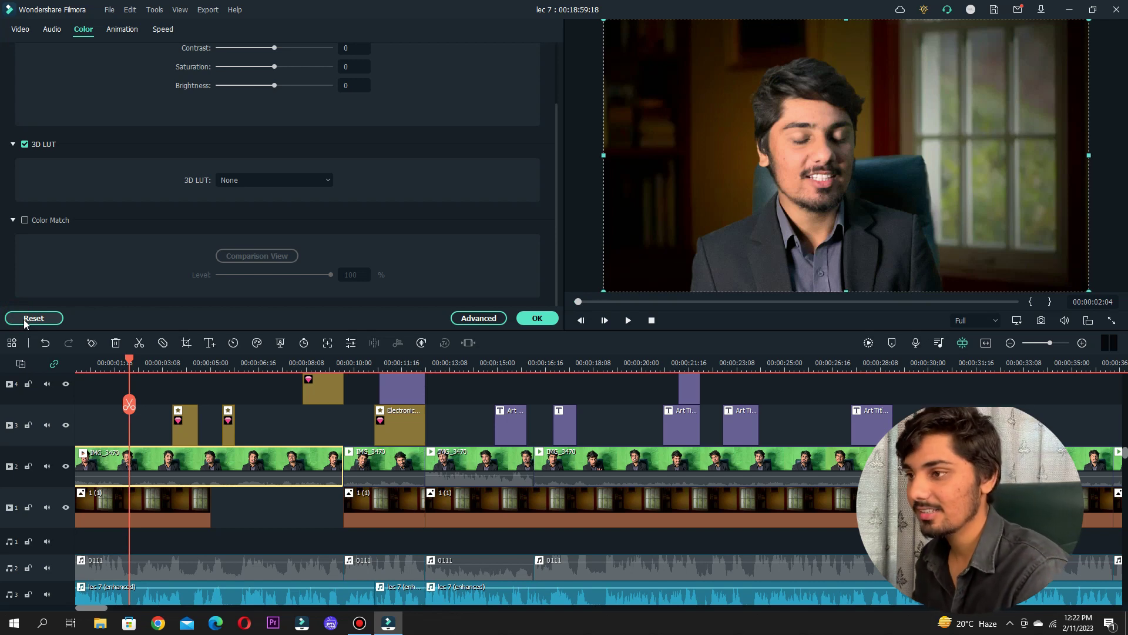
key(ctrl+z)
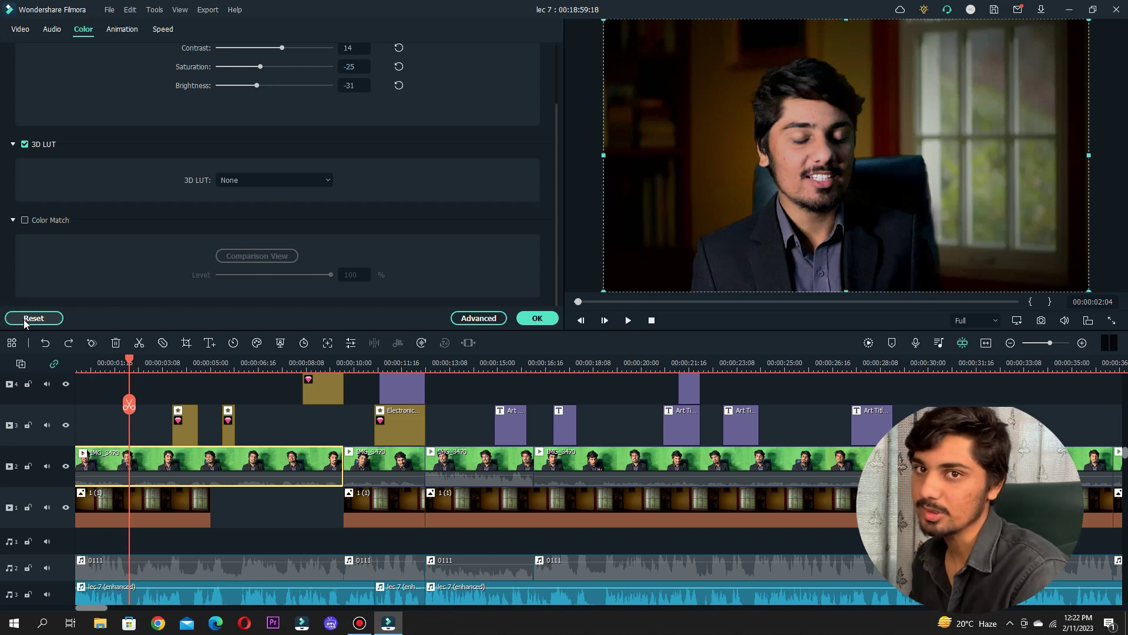
click(26, 320)
click(537, 317)
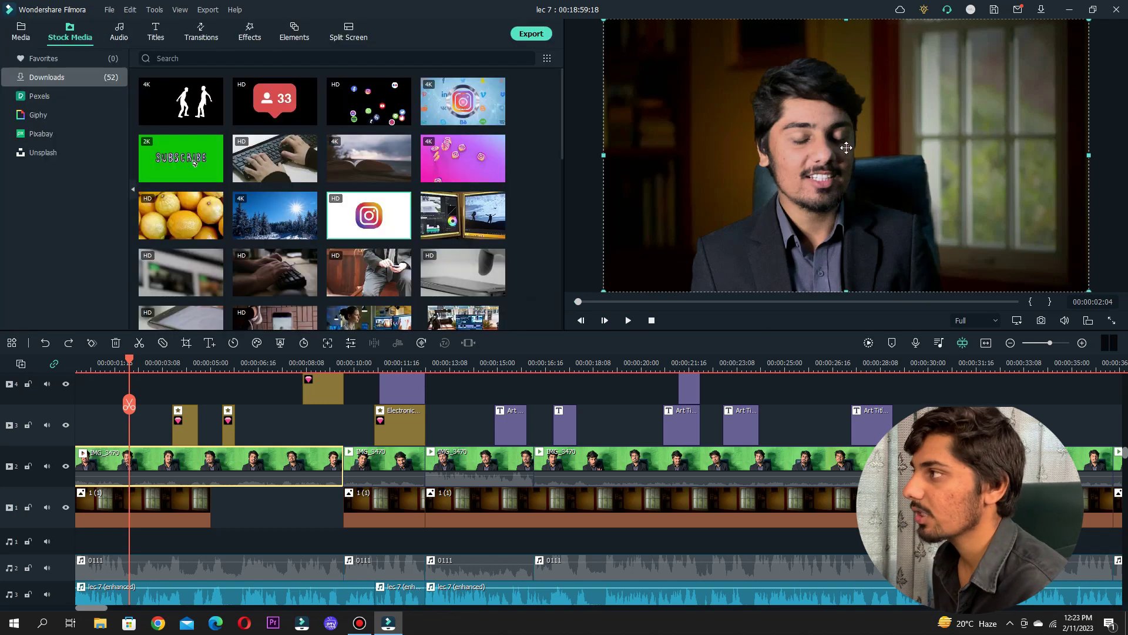
click(596, 393)
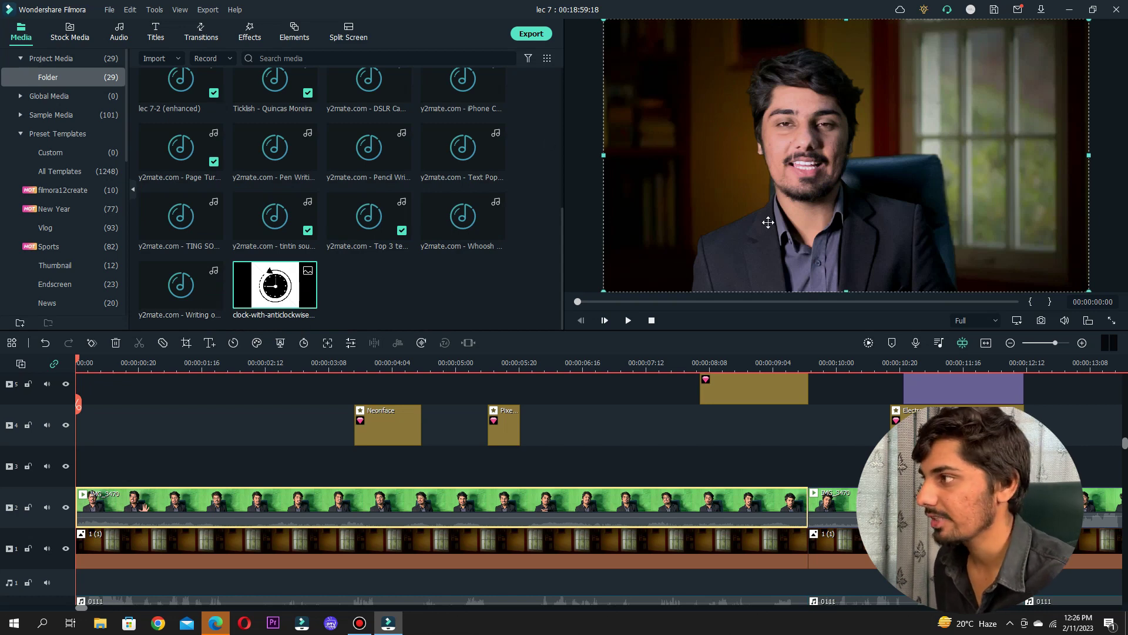
- Preview the opening of the clip and delete the Neonface effect and its neighbouring effect from video track 4
click(627, 322)
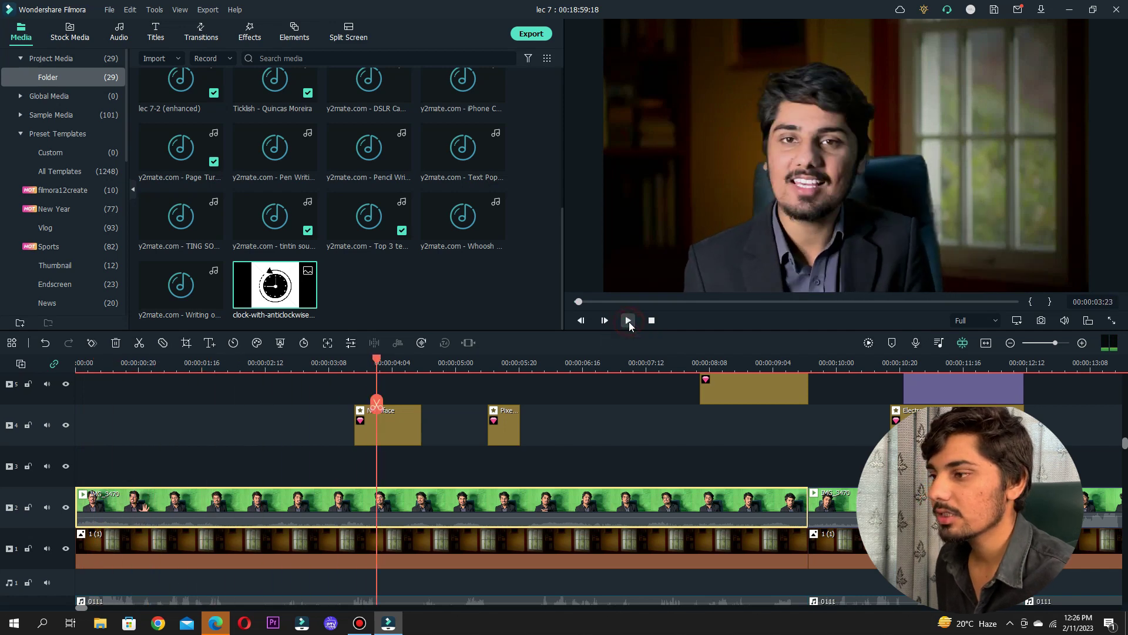
click(627, 322)
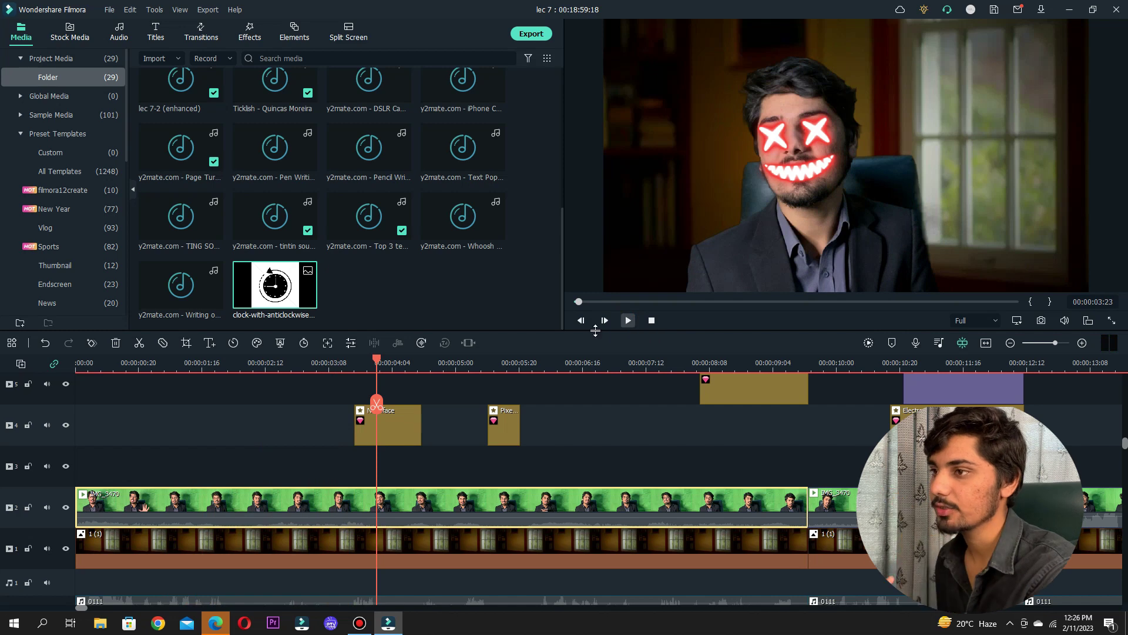
drag(564, 444, 319, 403)
key(Delete)
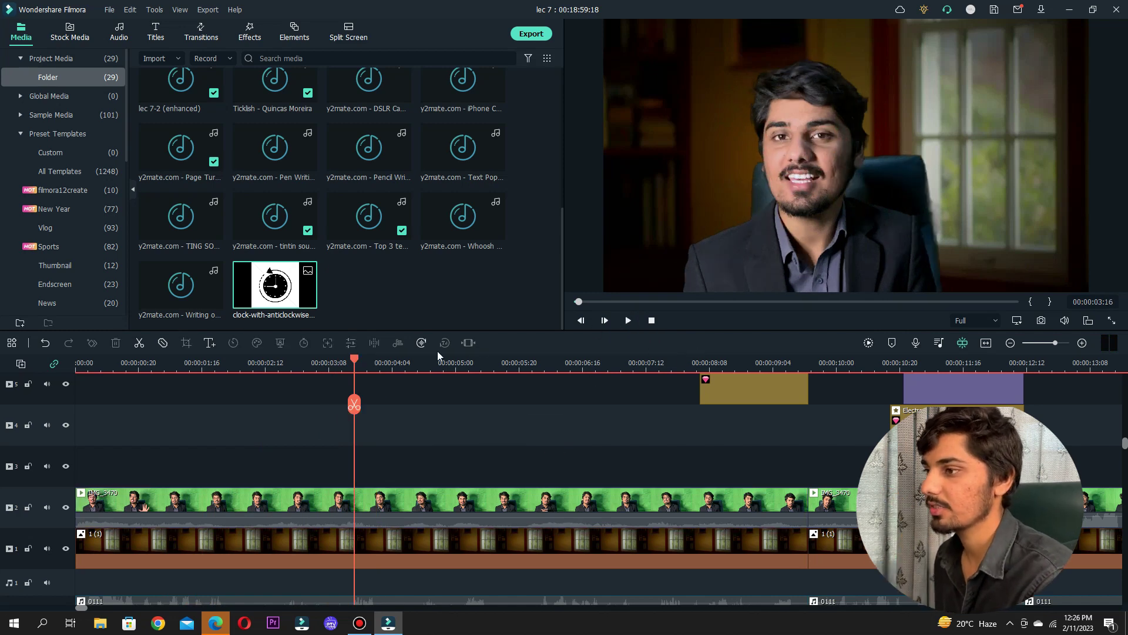
- Delete the effect above the end of the first clip on video track 5, and return the playhead to the start
drag(359, 368, 735, 399)
click(736, 391)
key(Delete)
key(space)
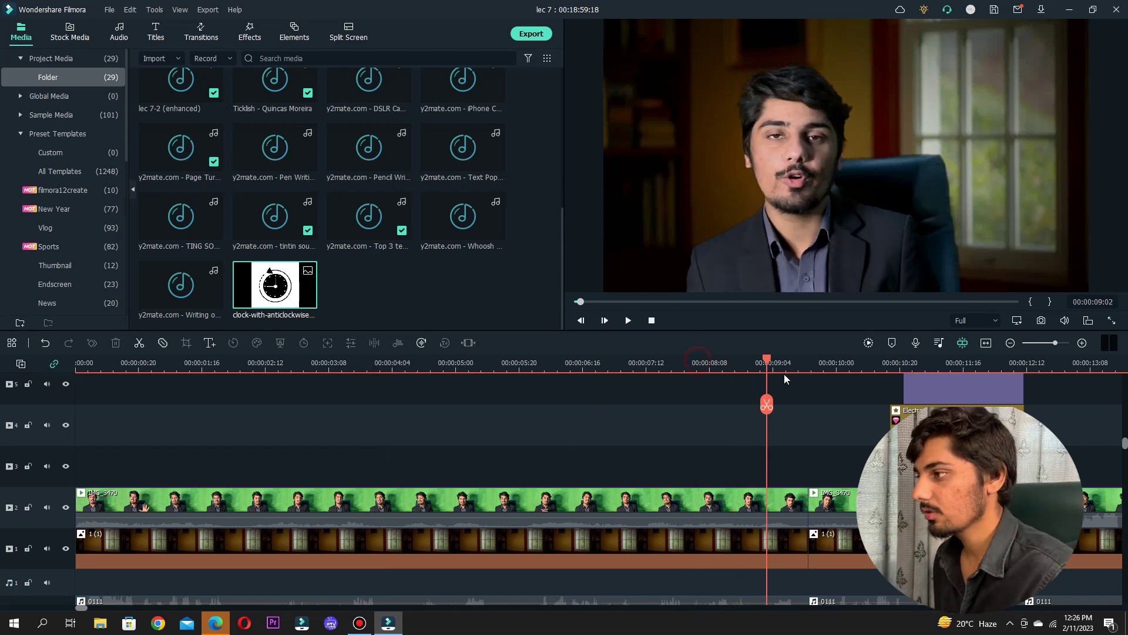
key(ctrl+/)
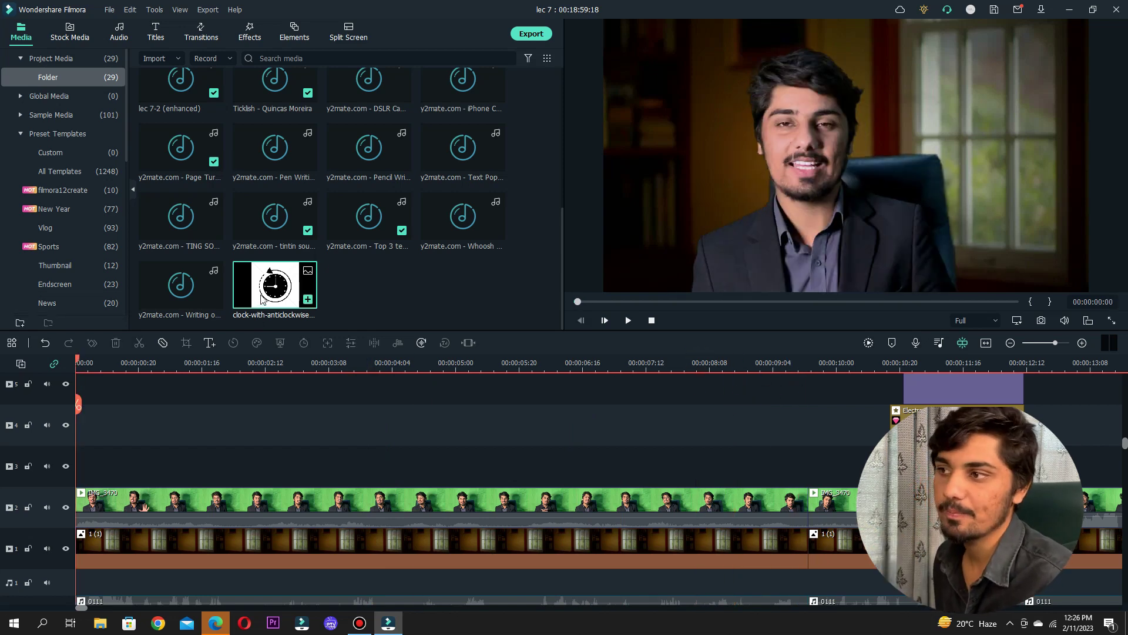
- Open the first green-screen clip's video settings and enable Motion Tracking
click(296, 500)
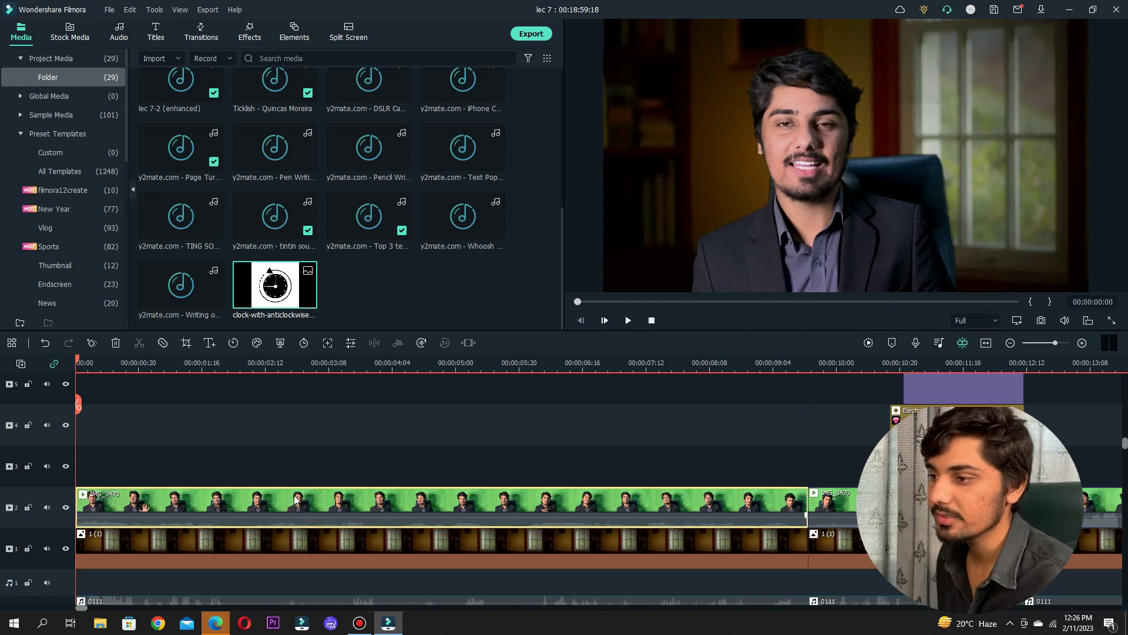
double_click(304, 498)
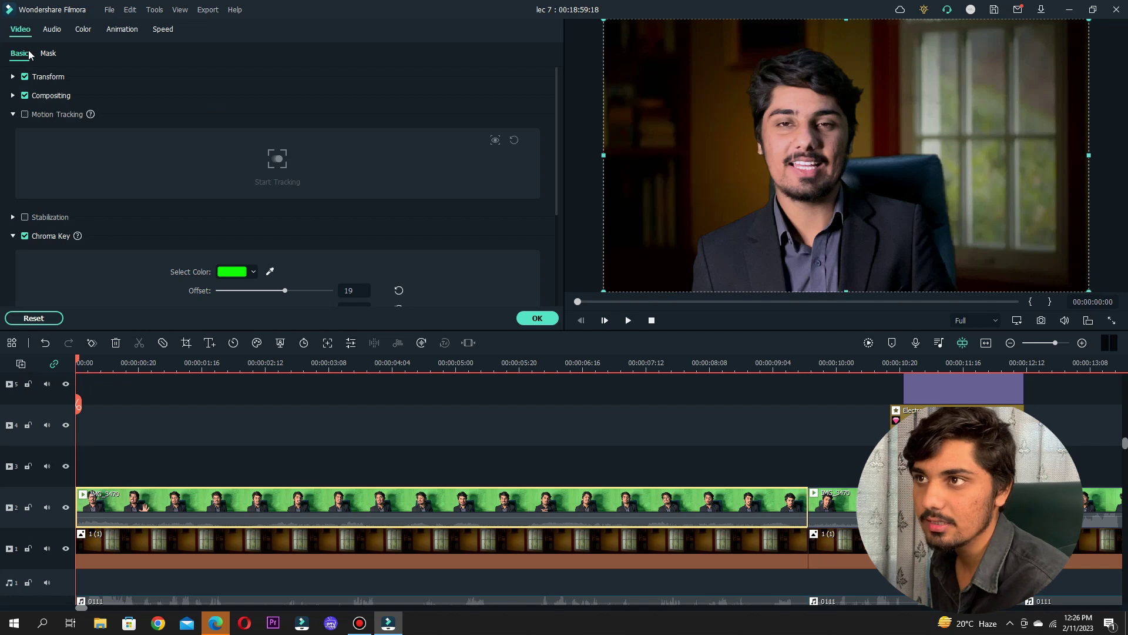
click(25, 115)
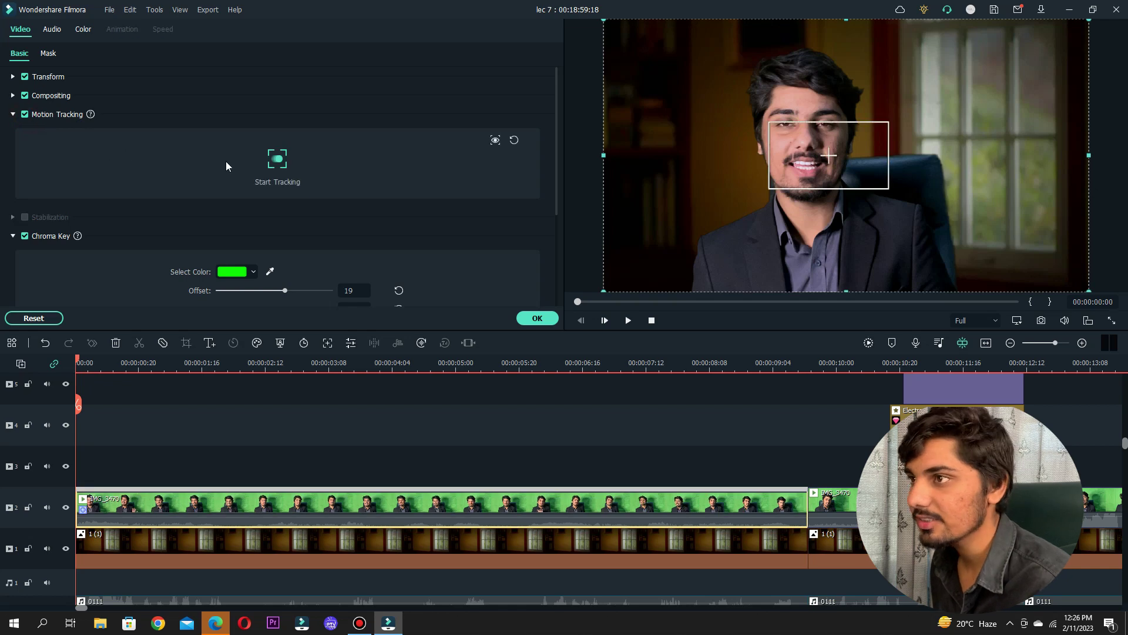
- Track the speaker's face with the tracking frame placed over it, and attach the anticlockwise clock image from the computer to the track
drag(835, 158, 817, 143)
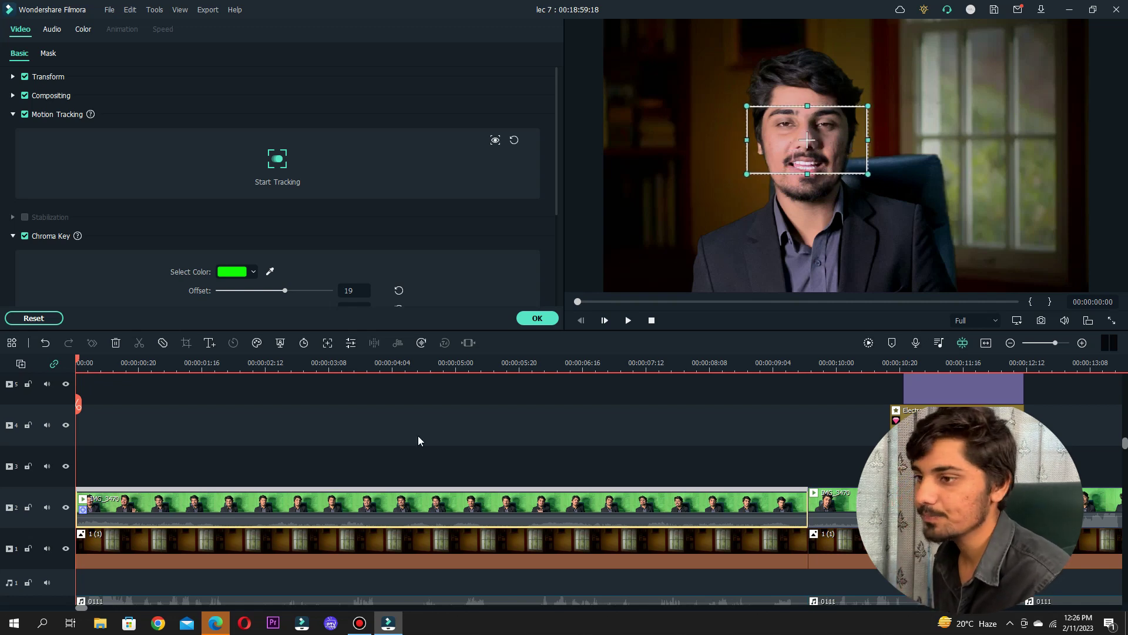
click(278, 169)
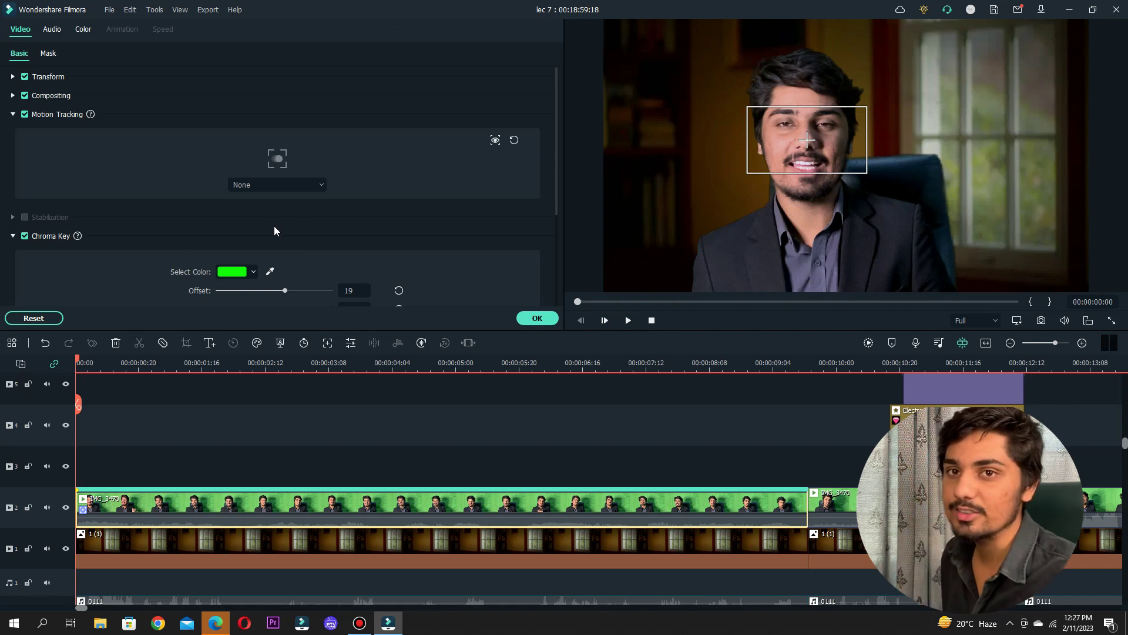
click(306, 186)
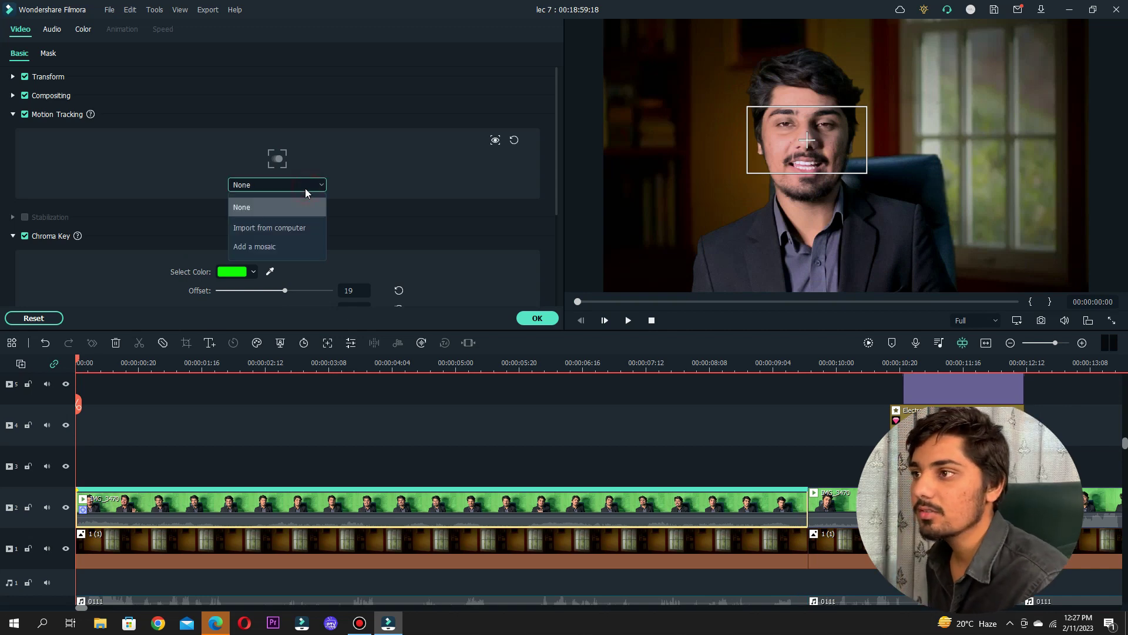
click(274, 227)
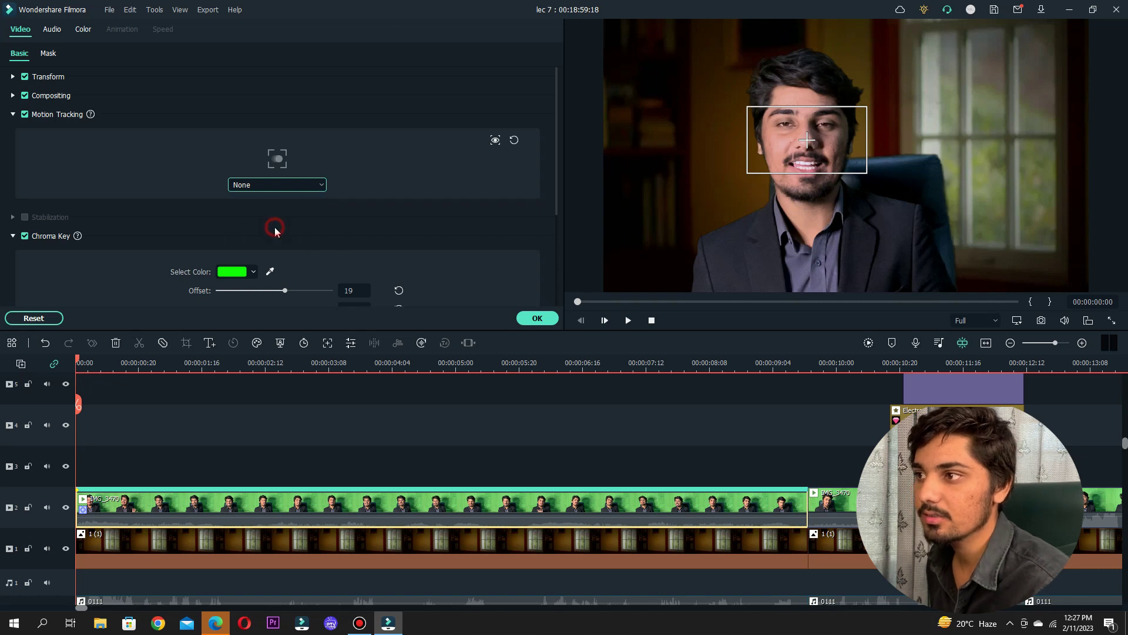
double_click(195, 169)
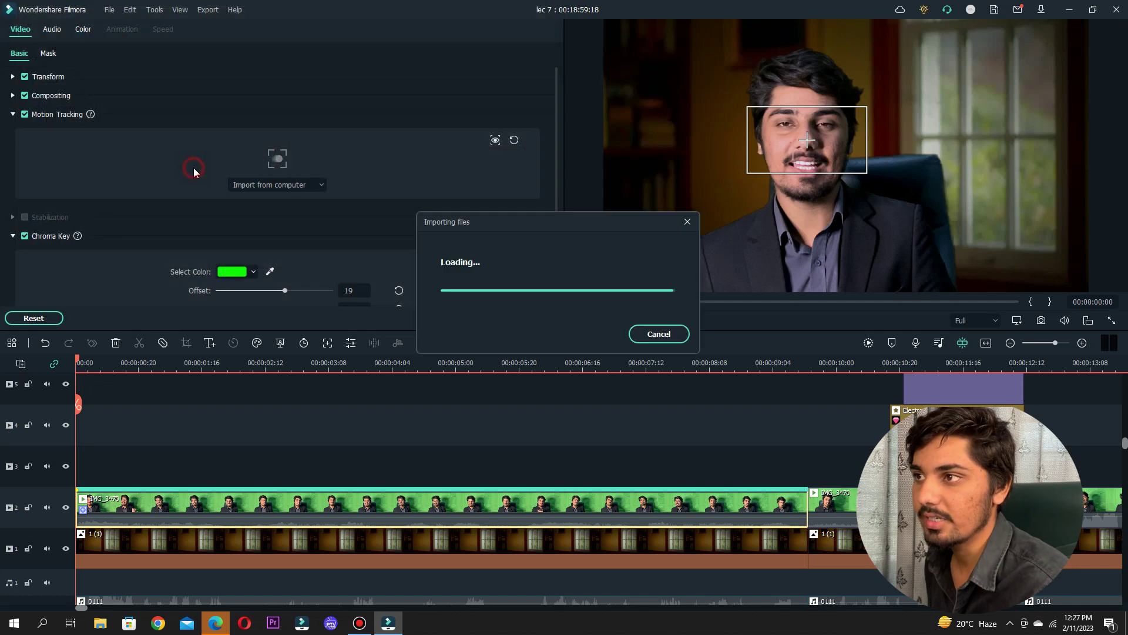
- Enable Chroma Key on the clock image with white as the key color to remove its background, and apply the settings
click(774, 133)
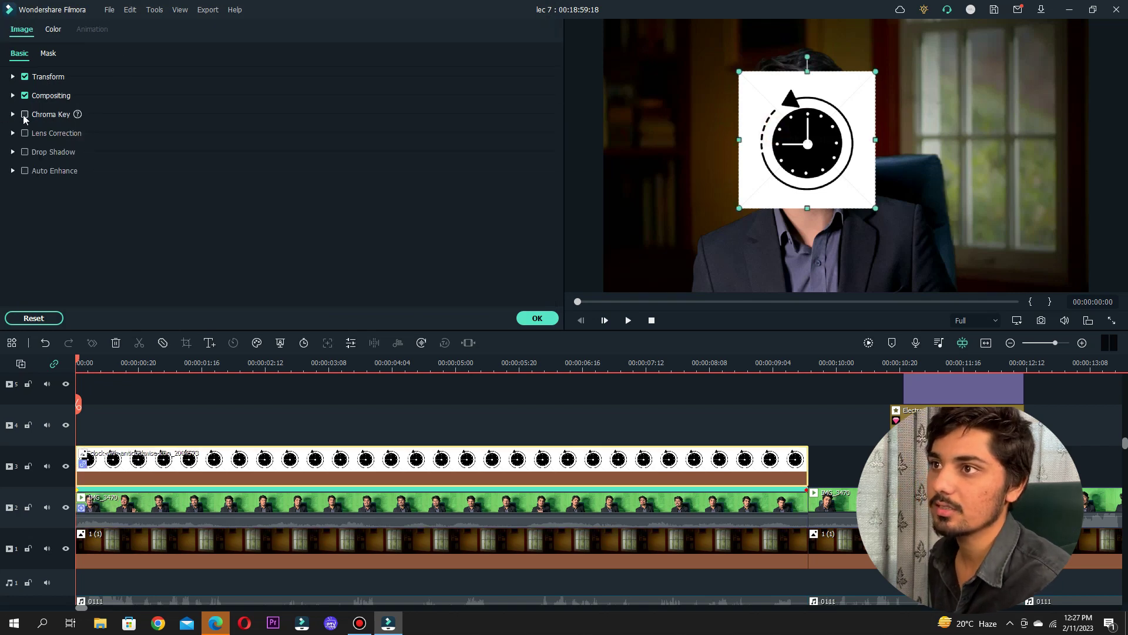
click(25, 116)
click(234, 150)
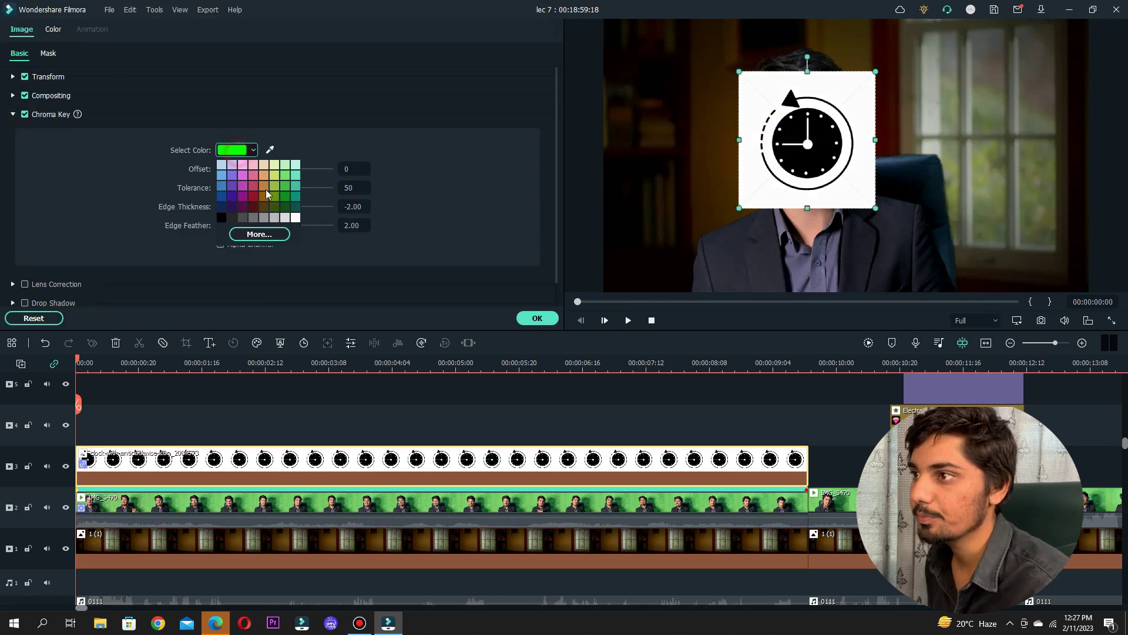
click(296, 219)
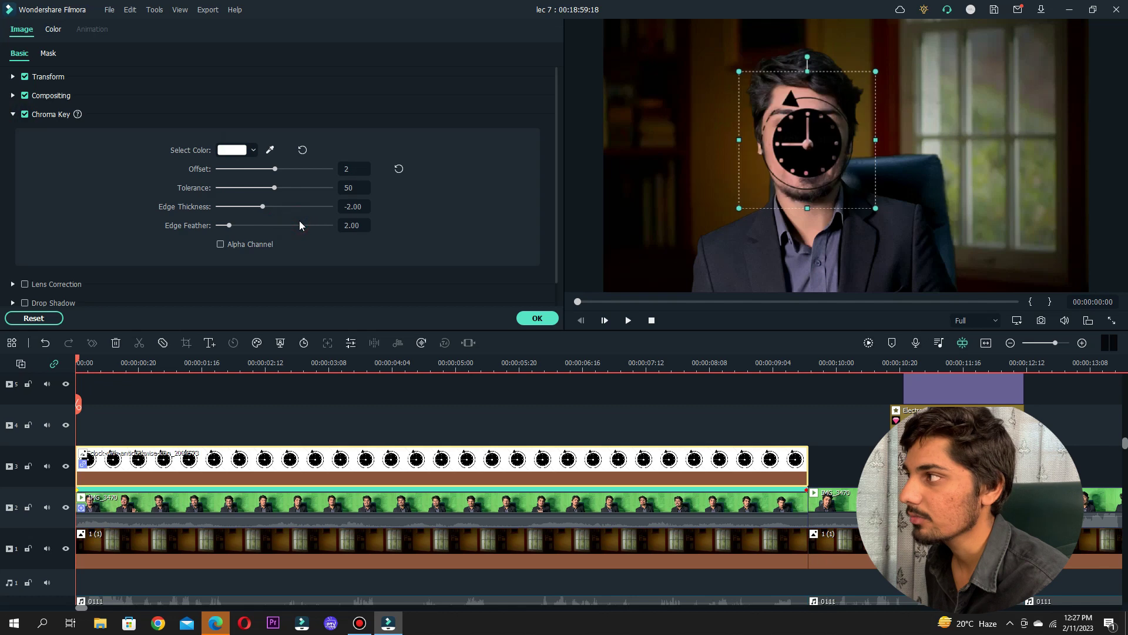
click(536, 318)
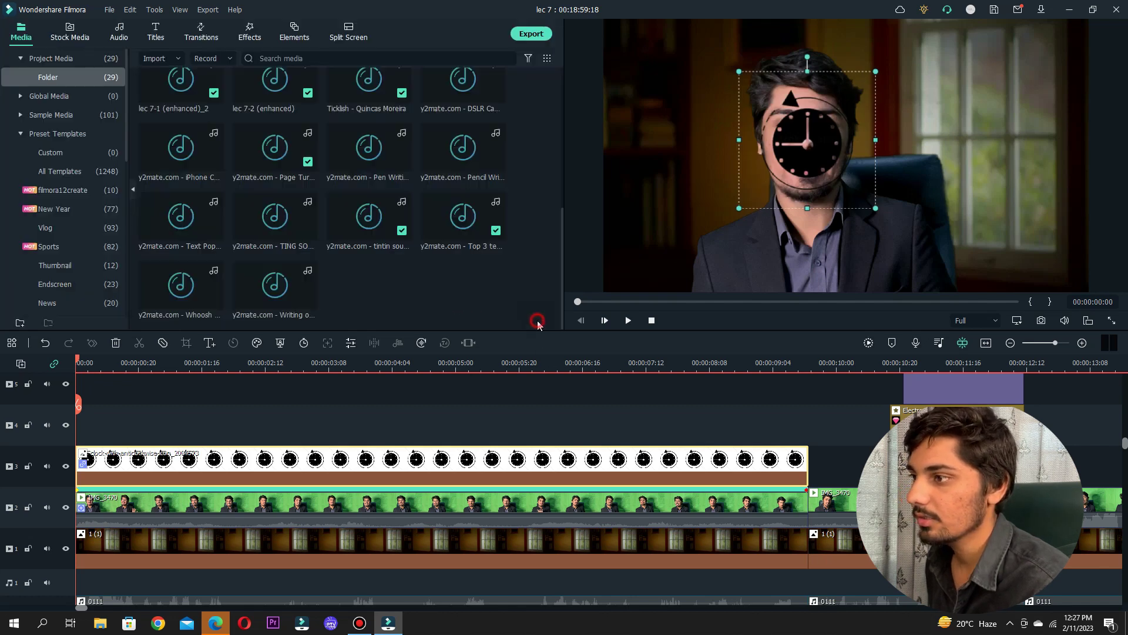
- Review the first green-screen clip's motion tracking settings, and play the clip through to check how the clock follows the face
double_click(435, 517)
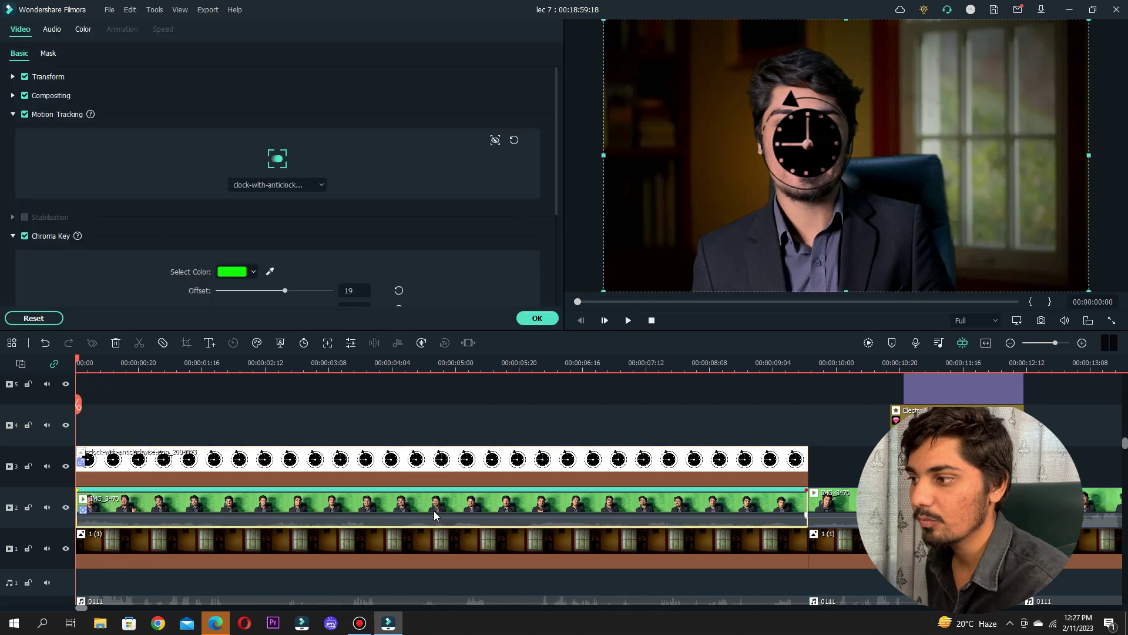
click(294, 187)
click(332, 232)
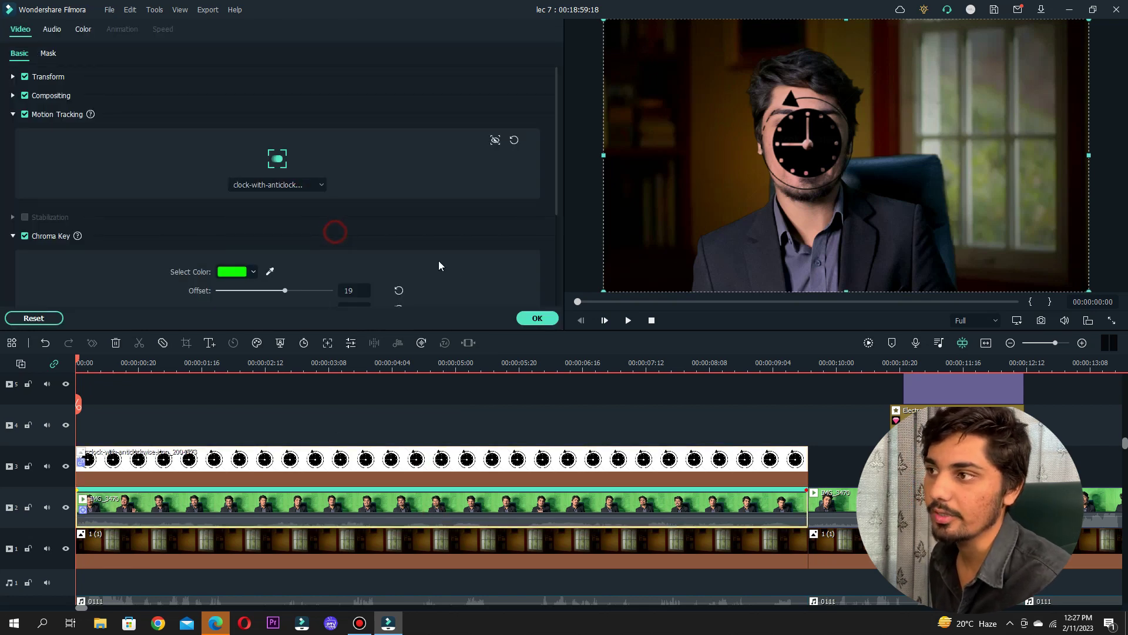
scroll(404, 252, down, 3)
click(551, 323)
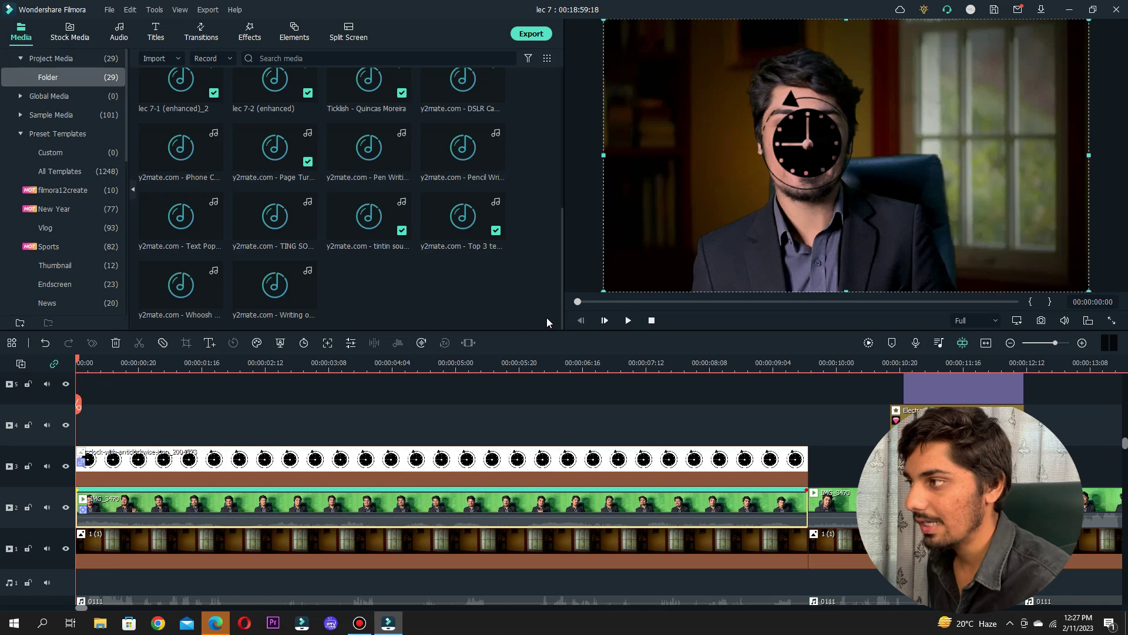
click(630, 322)
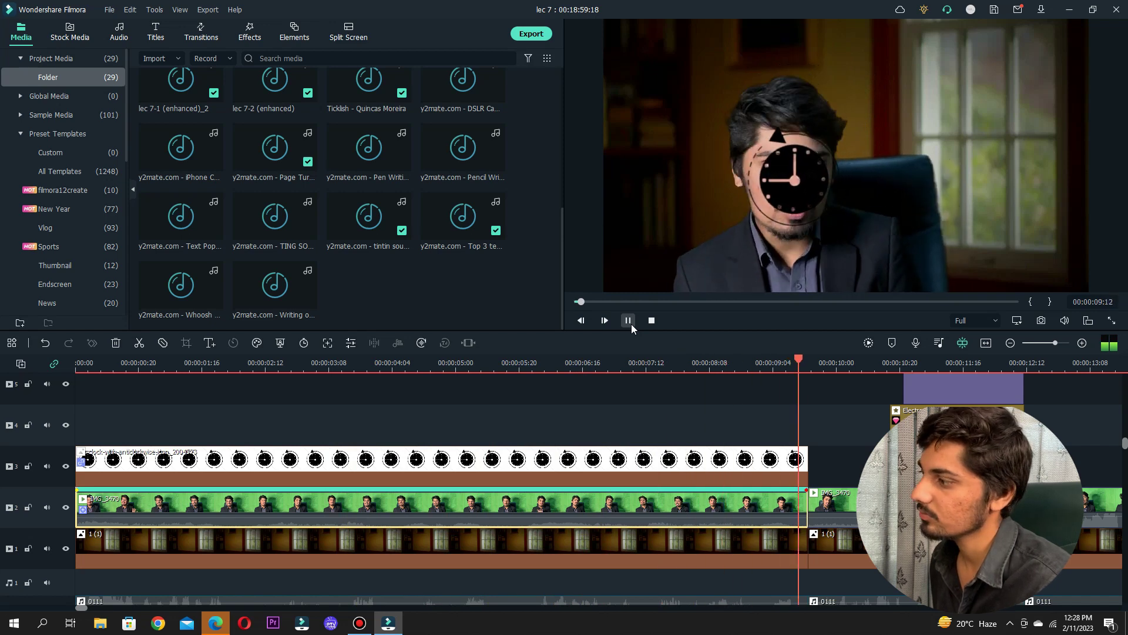
click(631, 324)
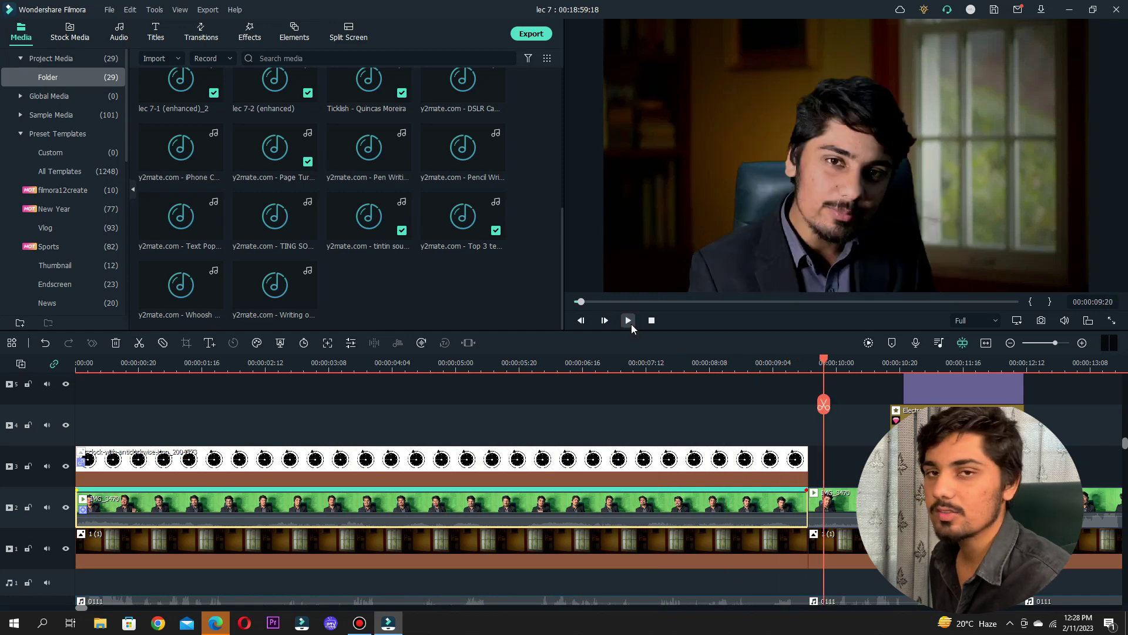